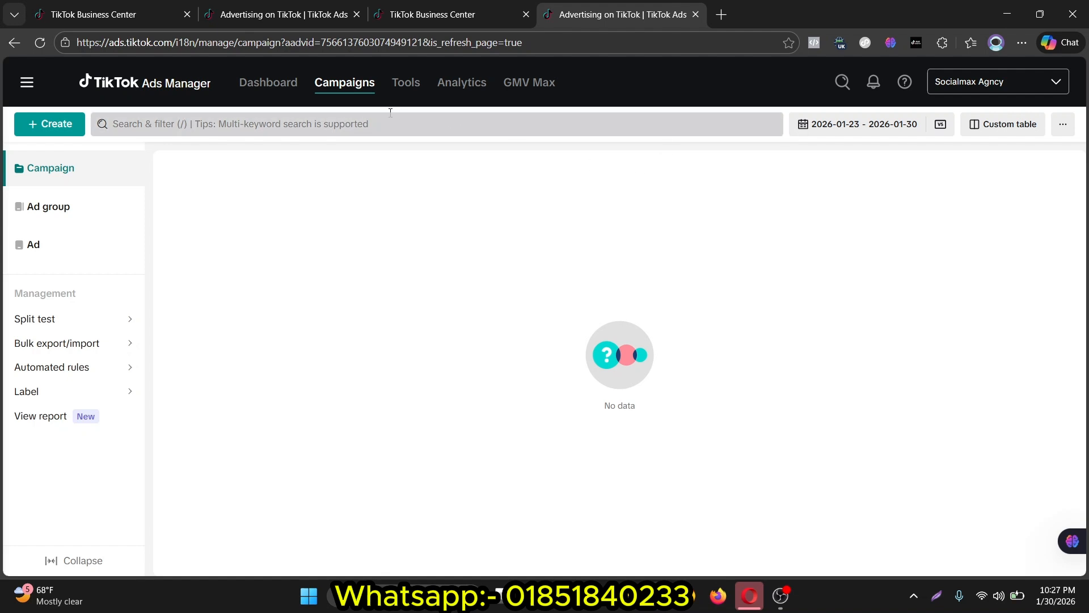
- Start creating a new campaign and switch to the full version of the ad creation flow
click(35, 129)
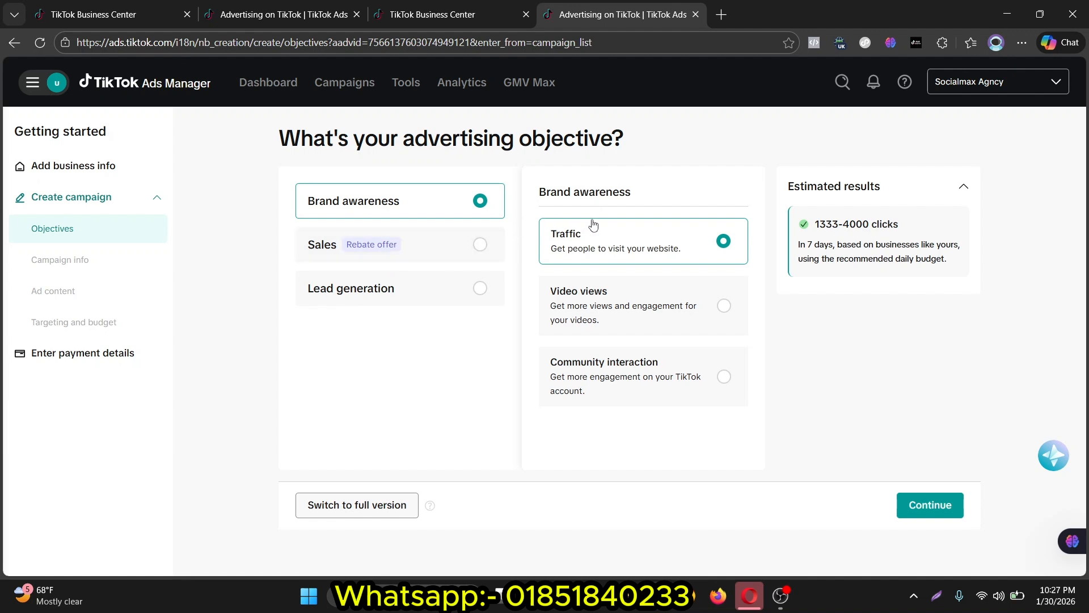
click(365, 509)
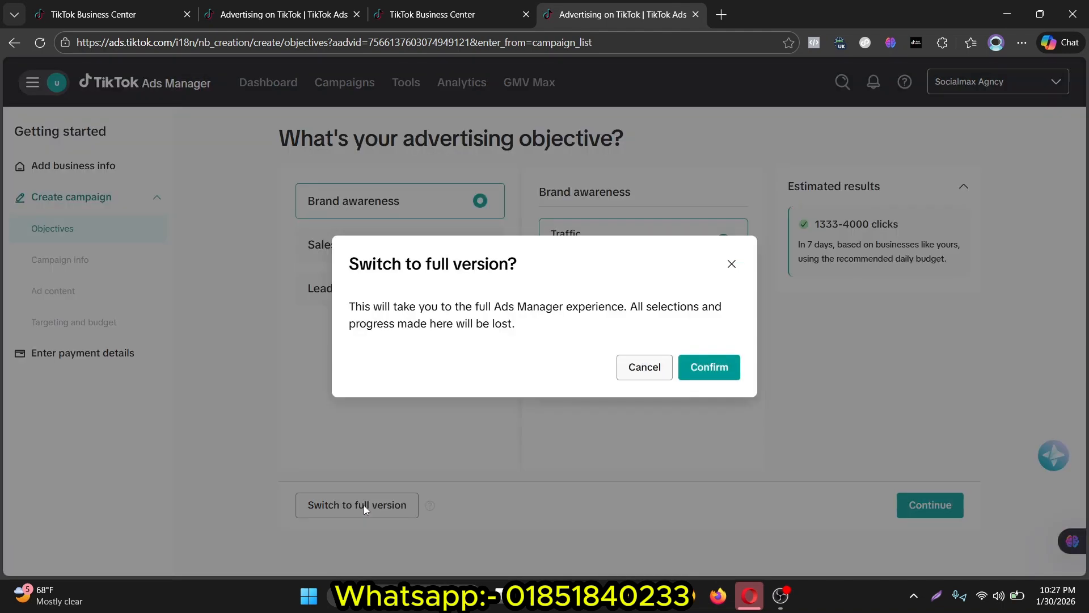
click(711, 369)
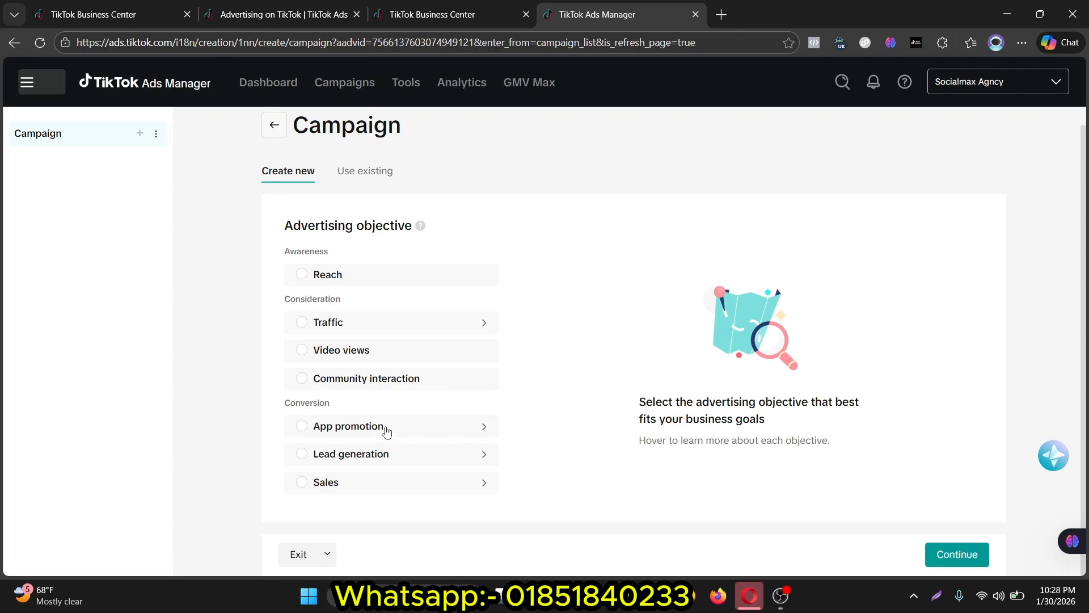
- Choose the Sales objective with Website as the sales destination and Manual campaign as the campaign type
click(349, 482)
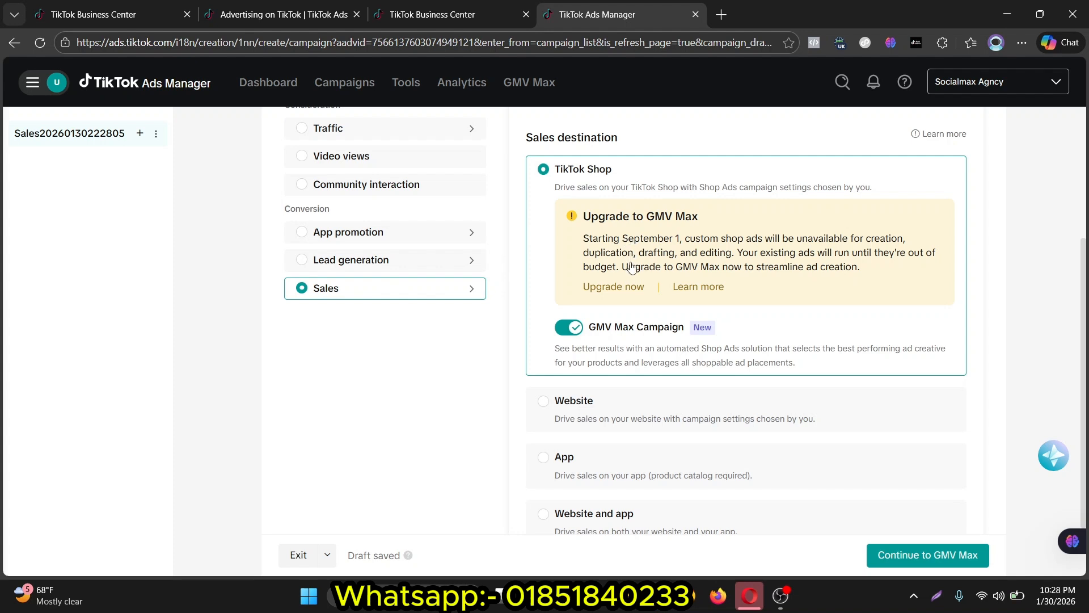
scroll(632, 264, down, 1)
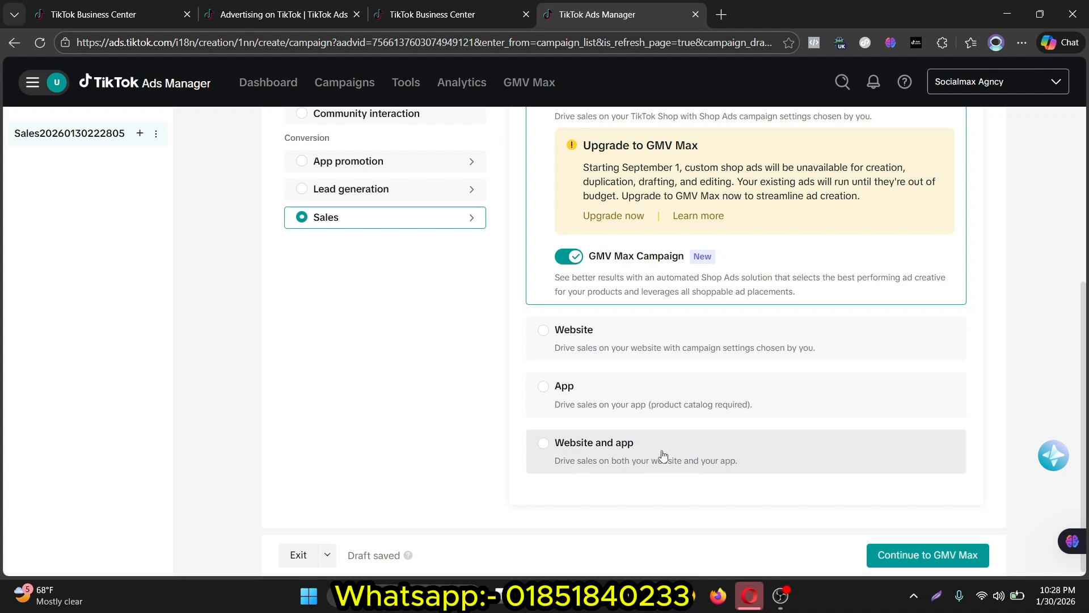
click(596, 351)
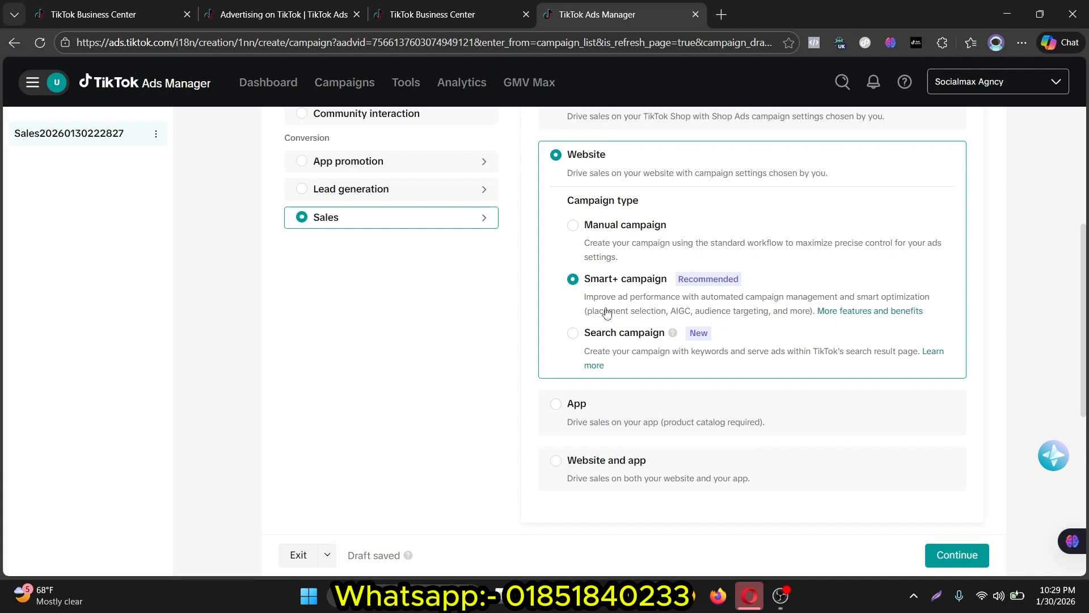
click(573, 226)
- Replace the default campaign name with SOCIL MAX
scroll(515, 314, down, 5)
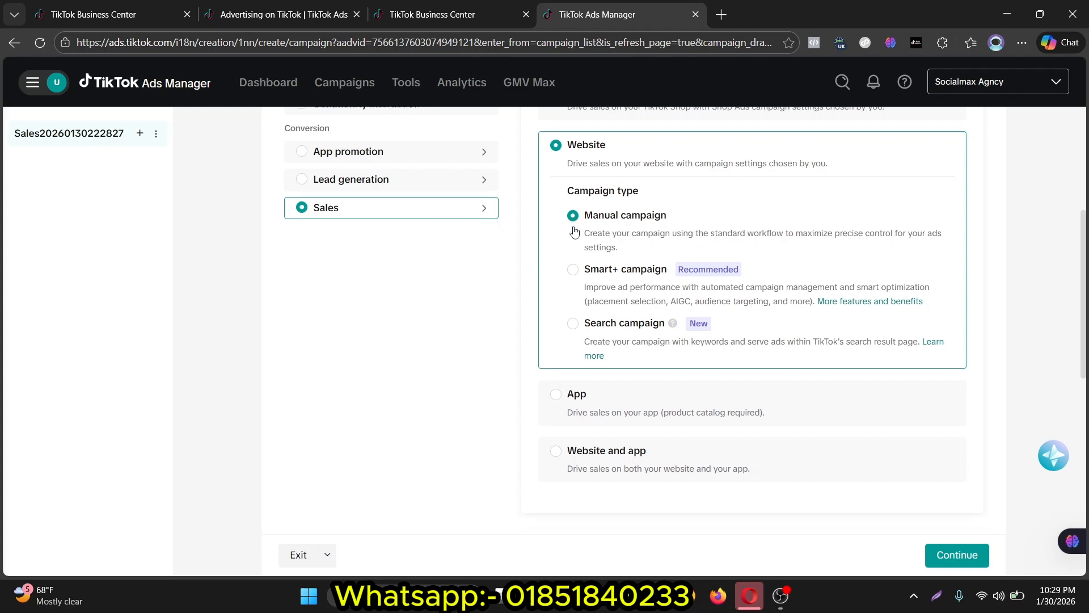
scroll(514, 314, down, 3)
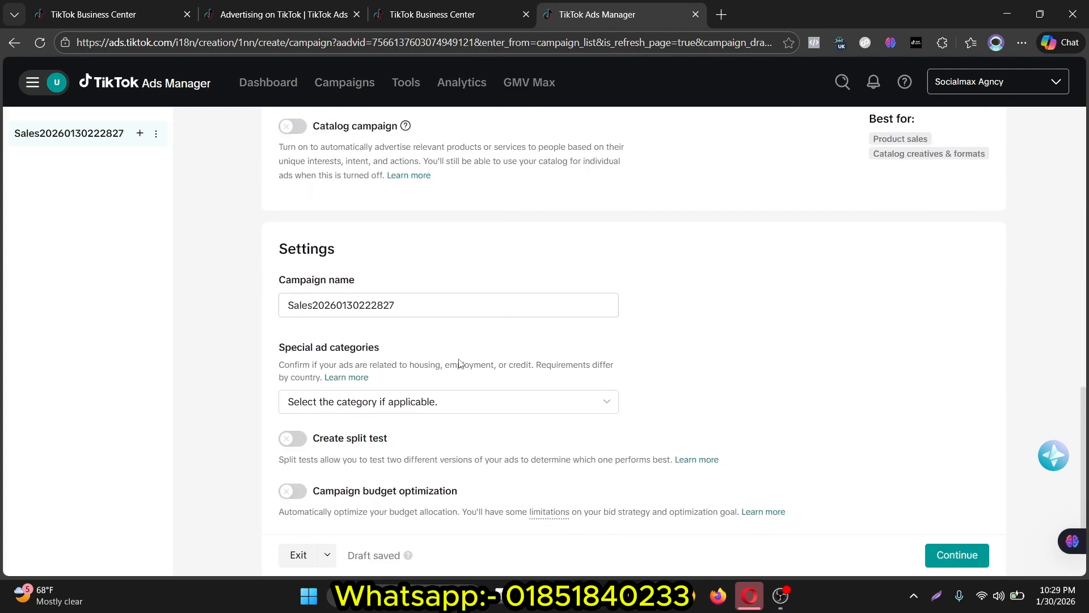
double_click(352, 310)
key(BackSpace)
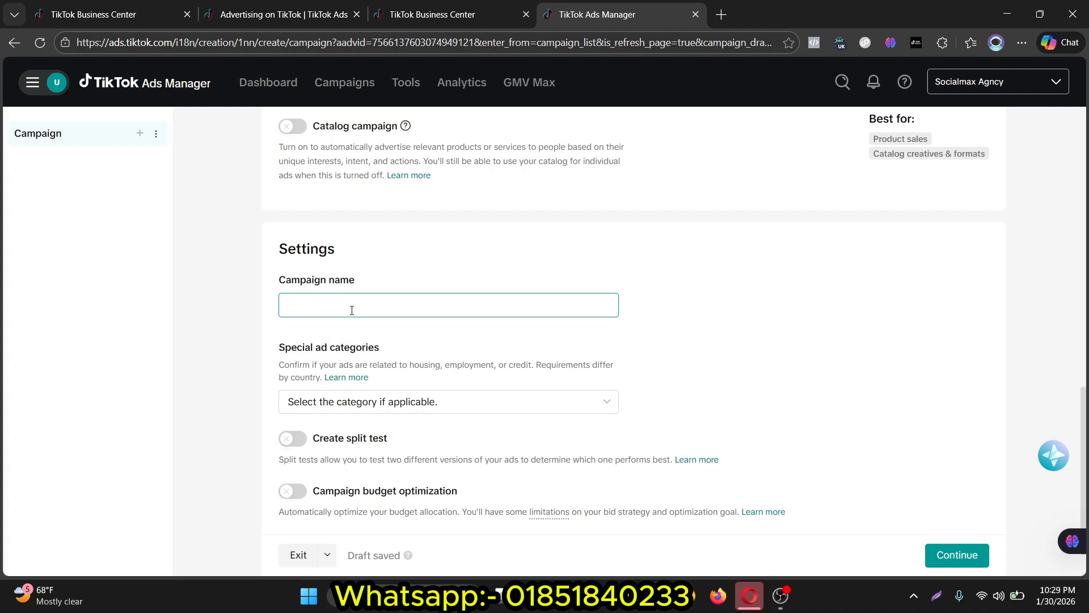
text(SOCIMA)
key(BackSpace)
key(BackSpace)
text(MAX)
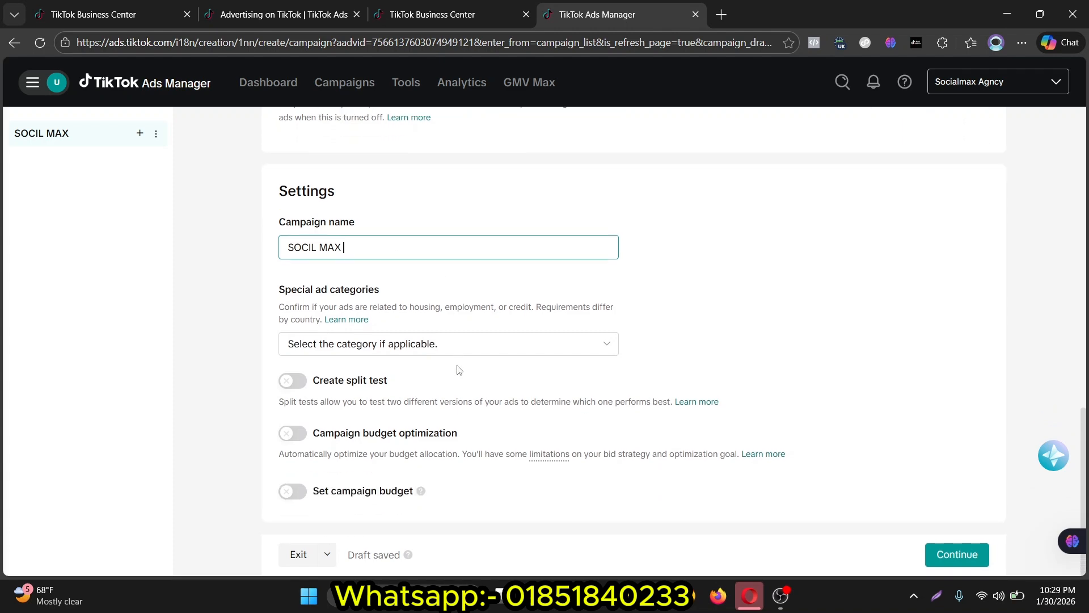
- Turn on campaign budget optimization and try a daily budget of 20 USD
scroll(458, 371, down, 1)
scroll(463, 385, up, 7)
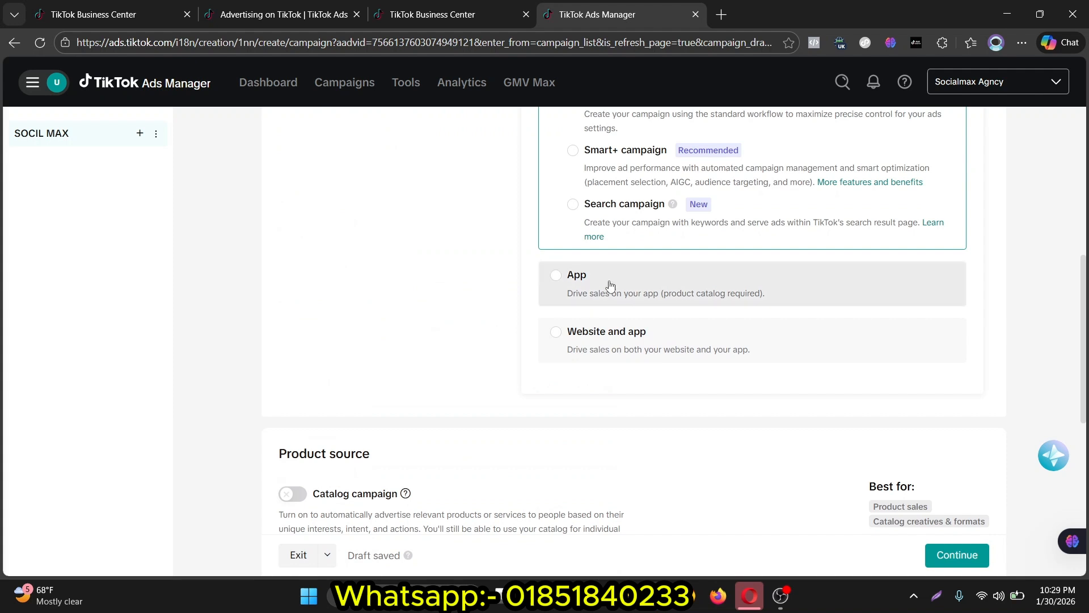
scroll(562, 264, down, 3)
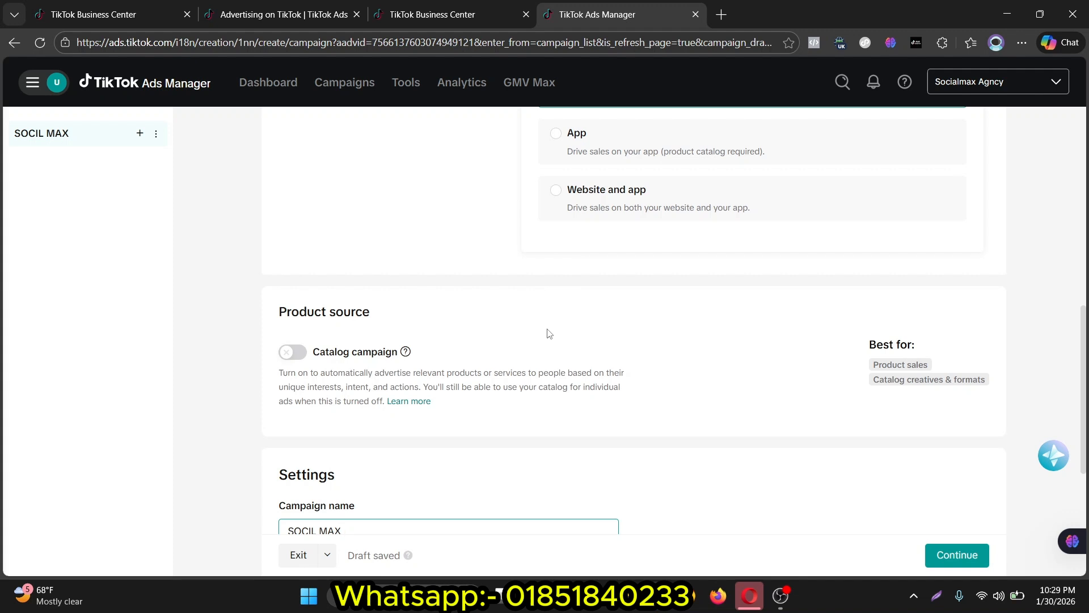
scroll(523, 356, down, 4)
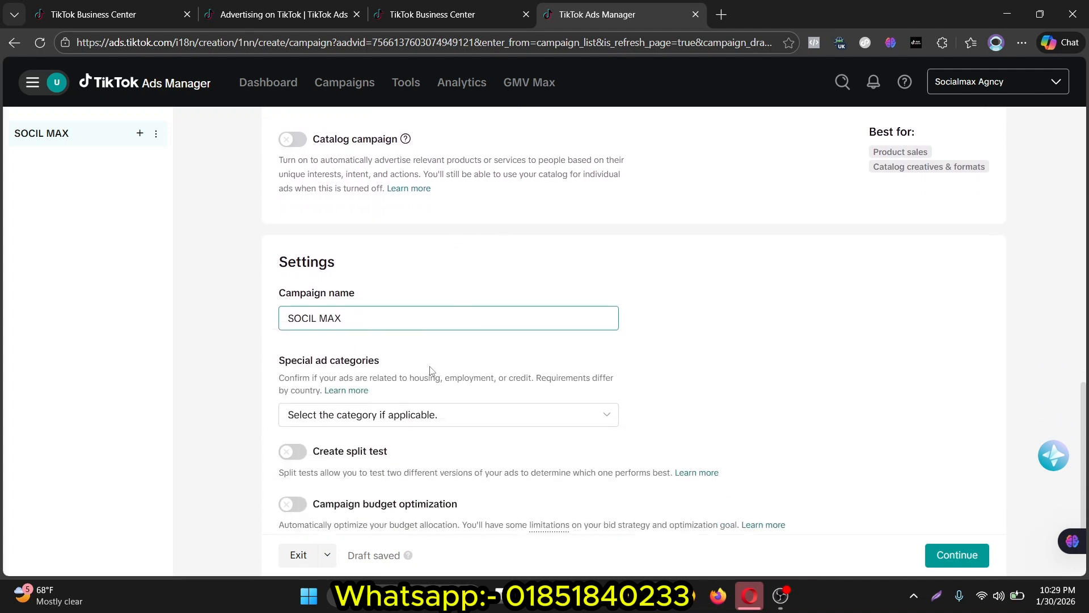
scroll(431, 370, down, 1)
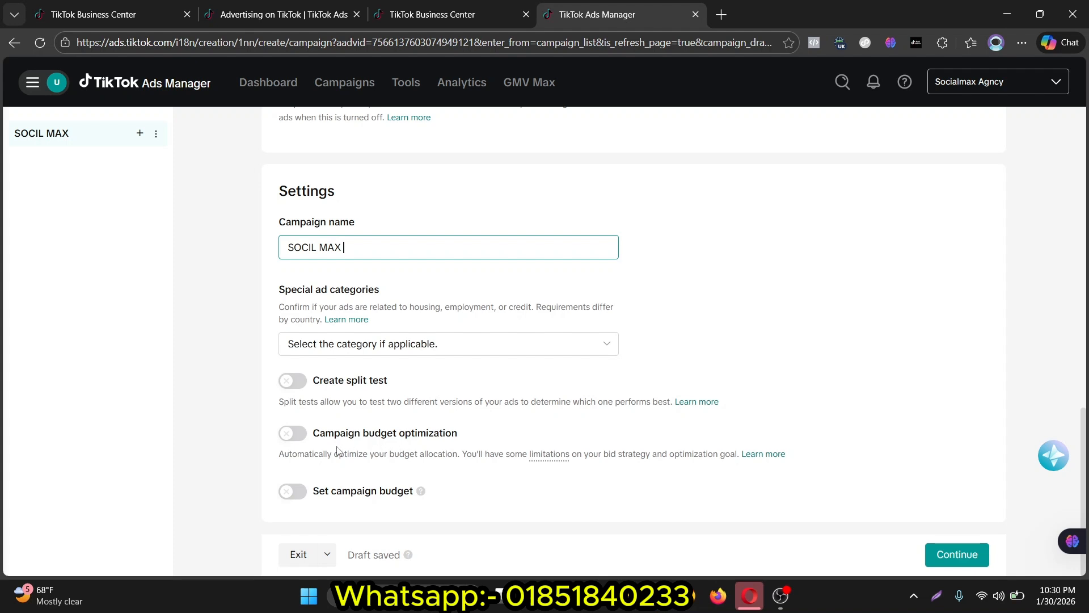
click(296, 436)
scroll(300, 445, down, 1)
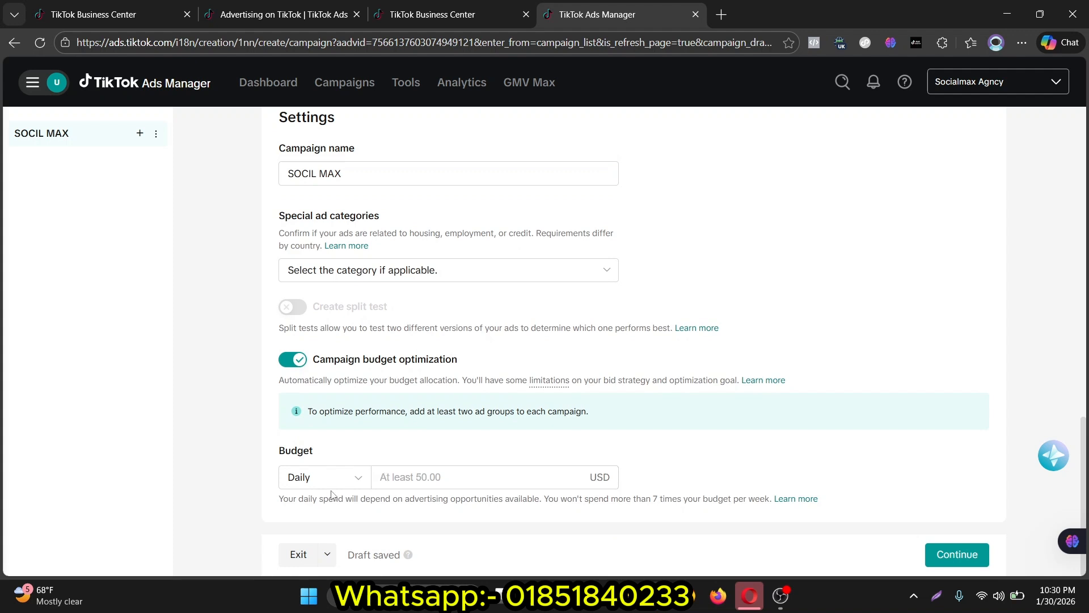
click(411, 479)
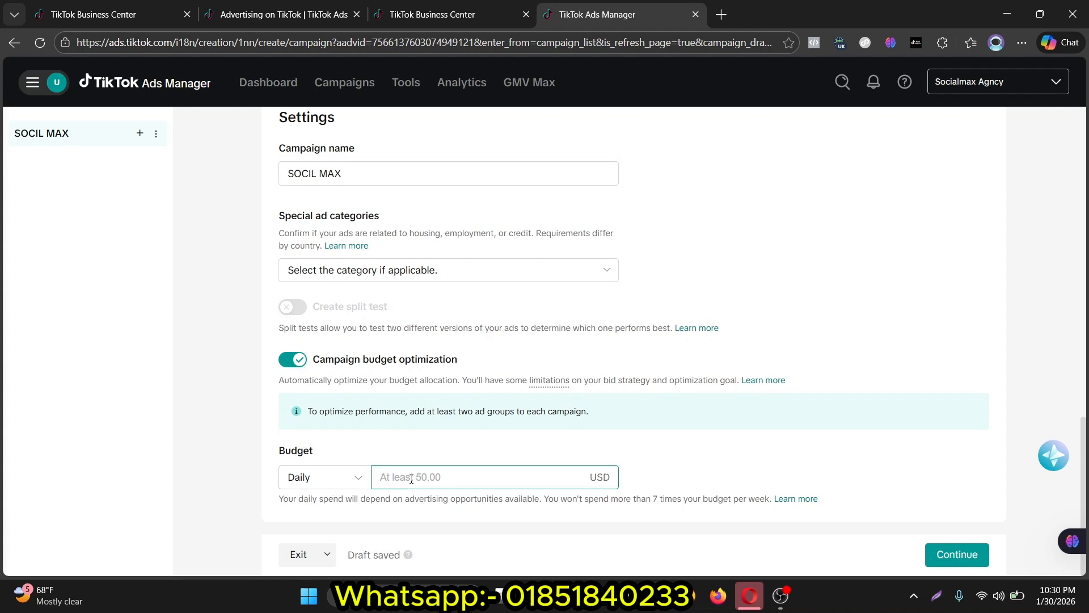
text(20)
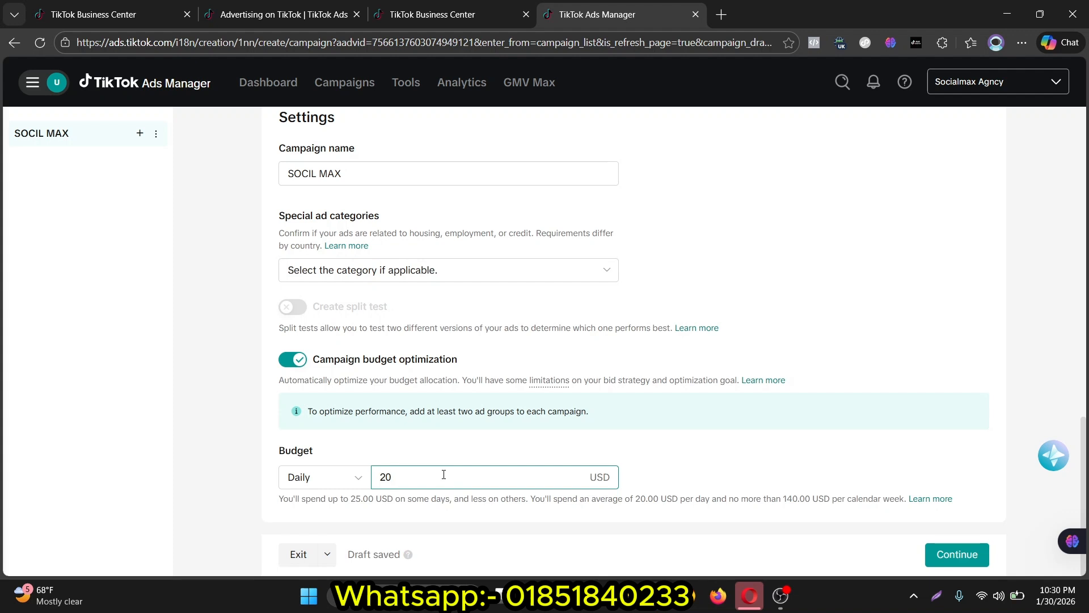
key(BackSpace)
key(BackSpace)
text(20)
click(407, 451)
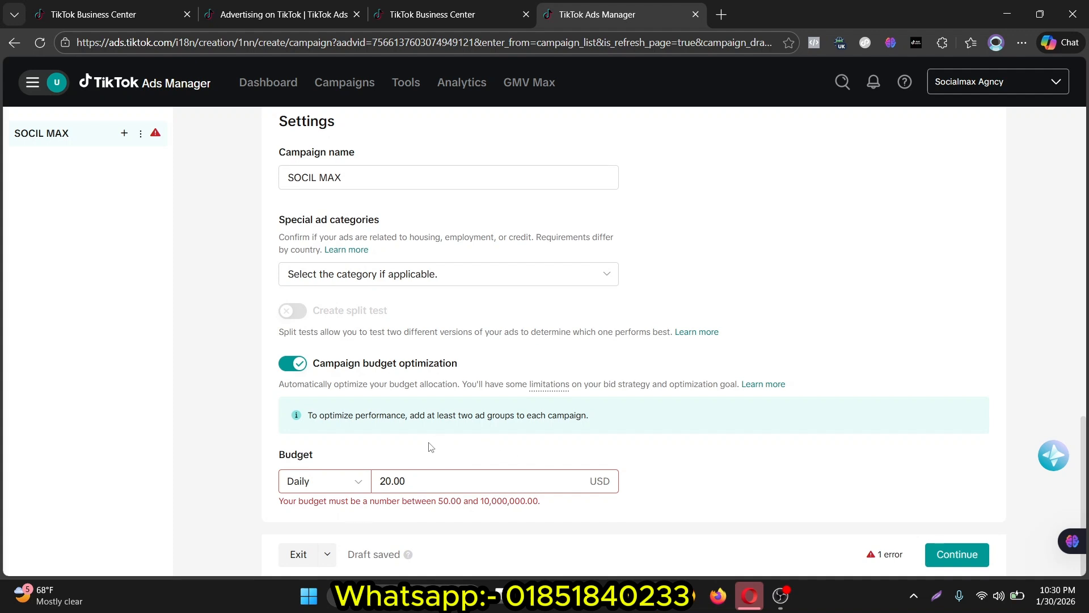
- Try a daily budget of 50 USD, then clear it and turn off campaign budget optimization
double_click(388, 481)
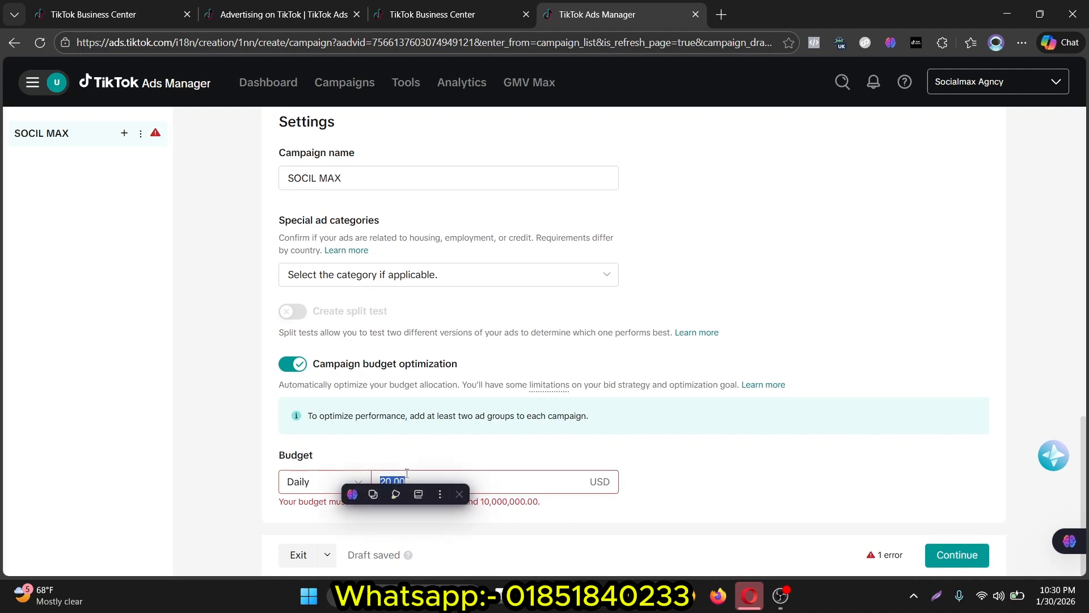
text(50)
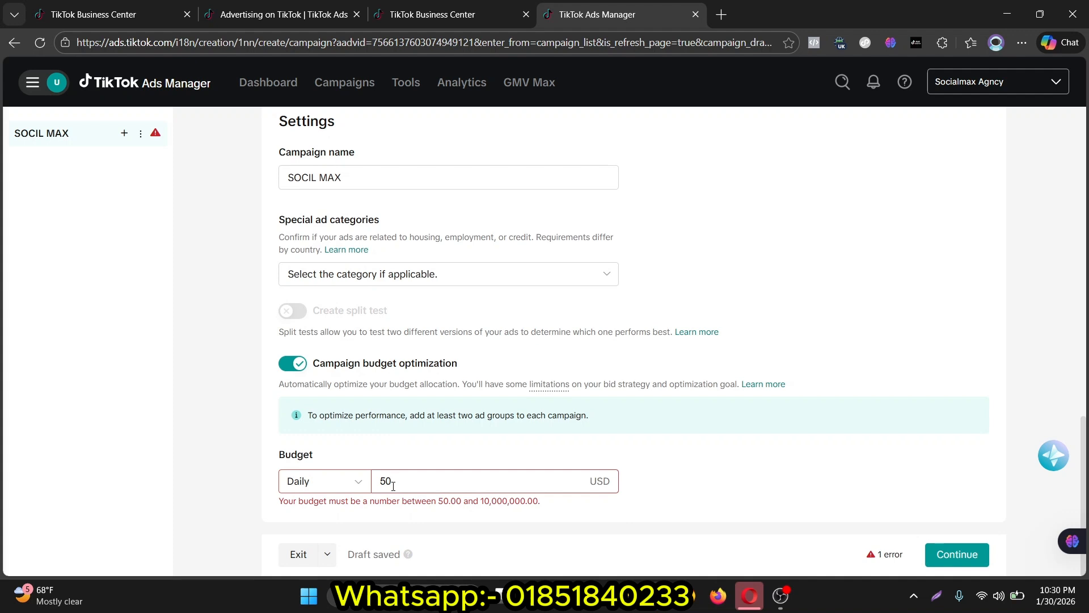
key(BackSpace)
key(BackSpace)
click(288, 361)
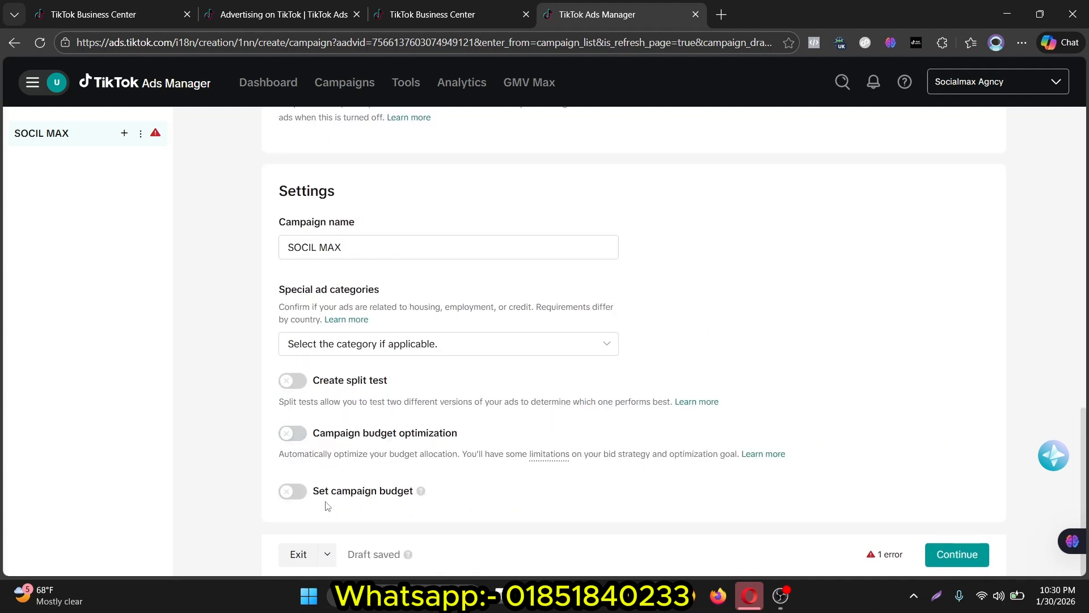
- Briefly enable the campaign budget and campaign budget optimization to check their budget types, switching each back off
click(295, 491)
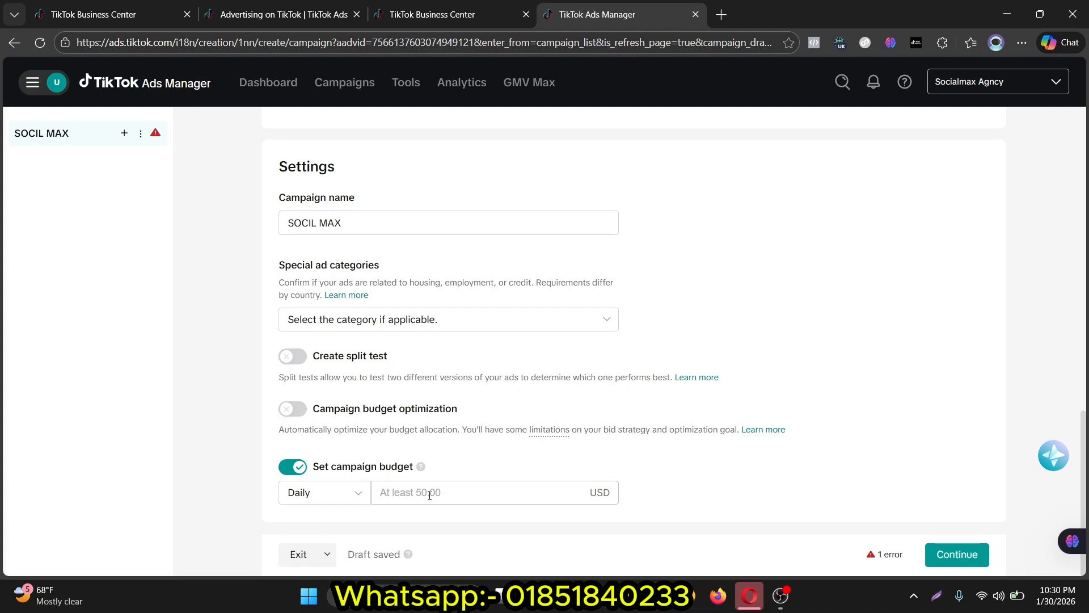
click(346, 497)
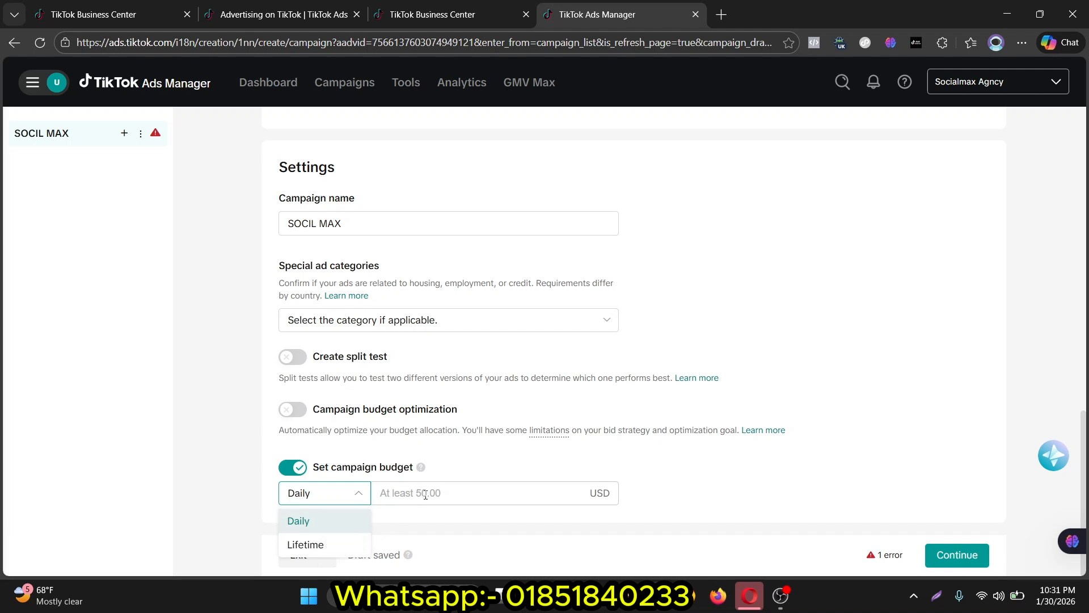
click(299, 468)
click(292, 434)
scroll(318, 454, down, 1)
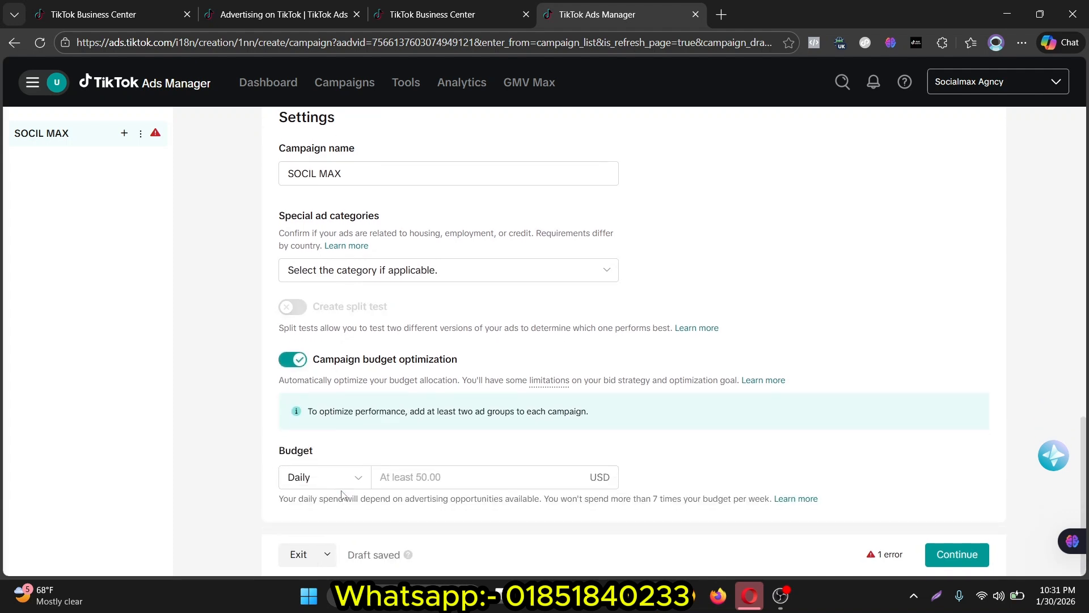
click(329, 482)
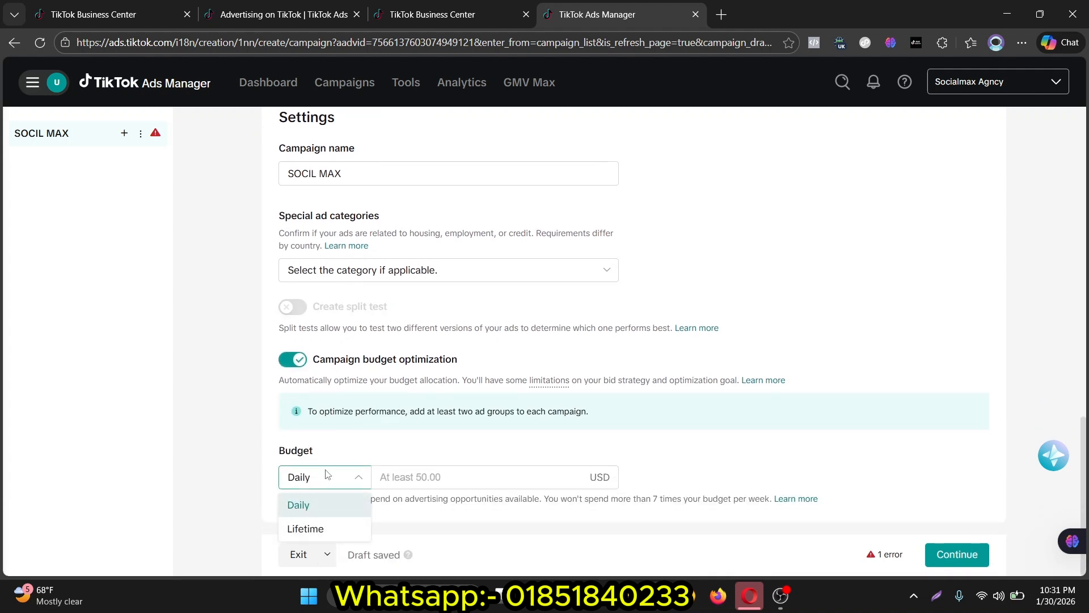
click(295, 363)
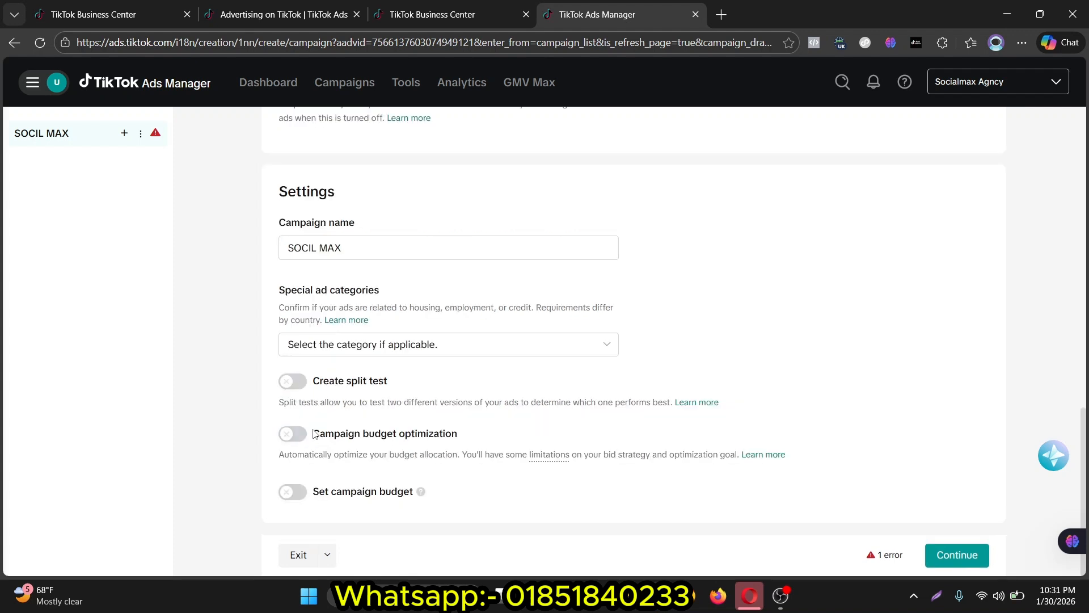
- Continue to the ad group settings and reload the page to refresh the website data connection section
click(944, 557)
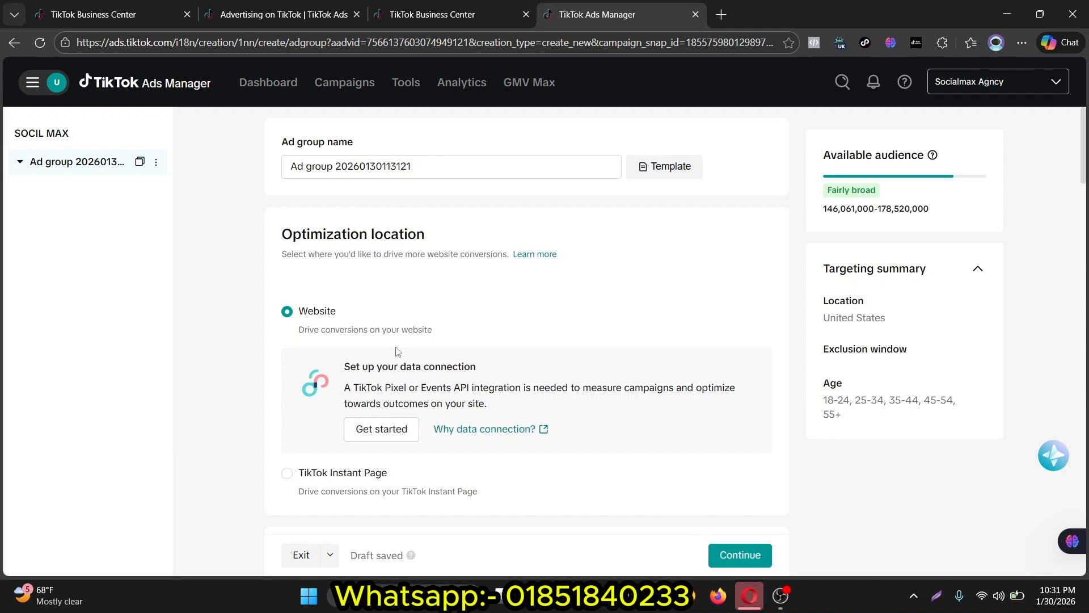
scroll(397, 350, down, 1)
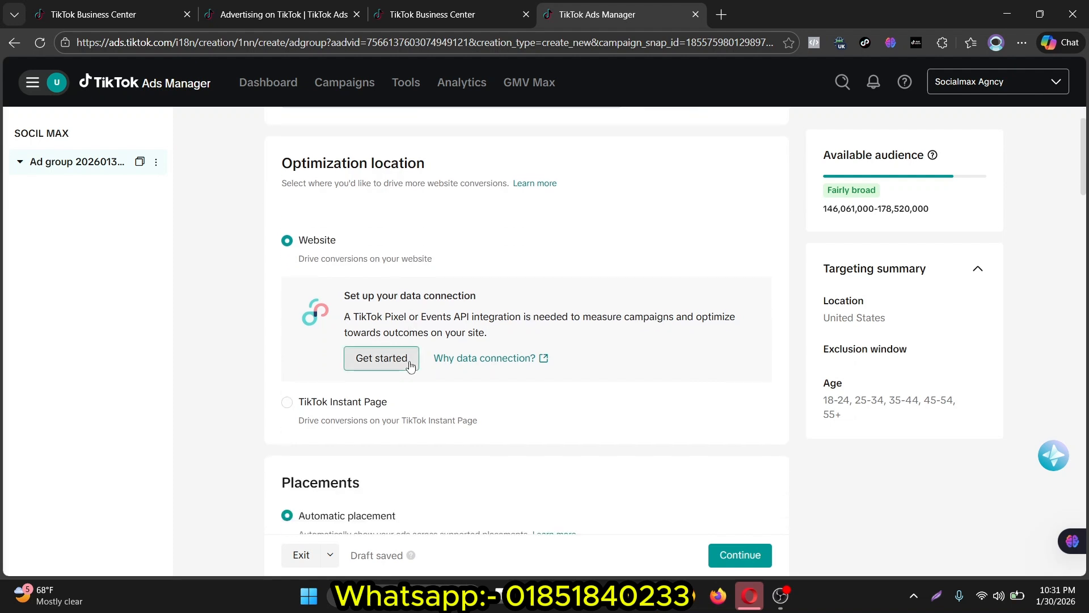
click(32, 48)
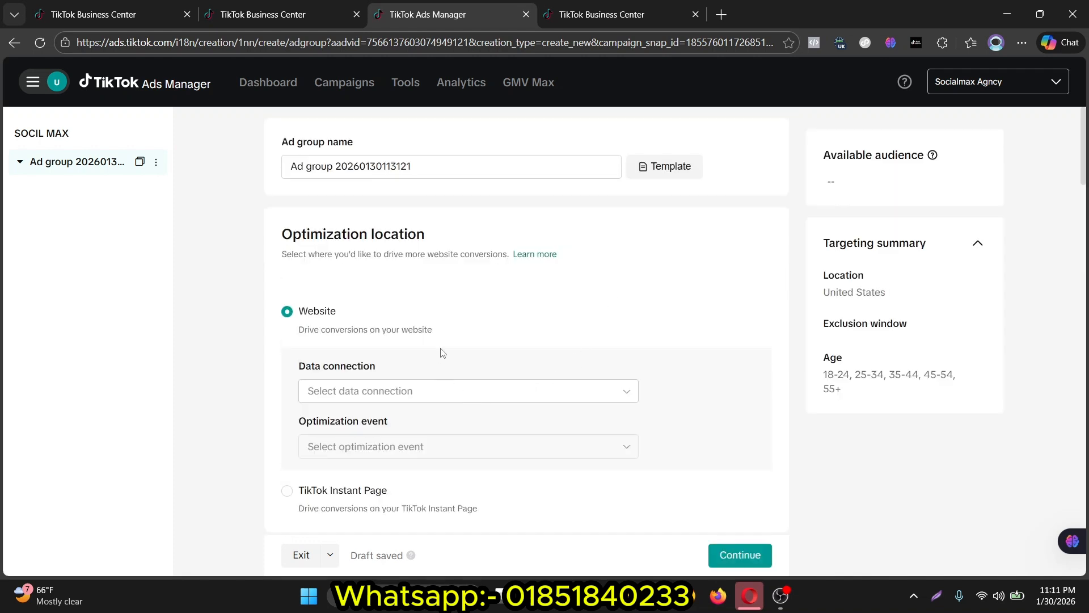
- Select Socialmax Agncy SA as the data connection for the website optimization location
scroll(445, 338, down, 1)
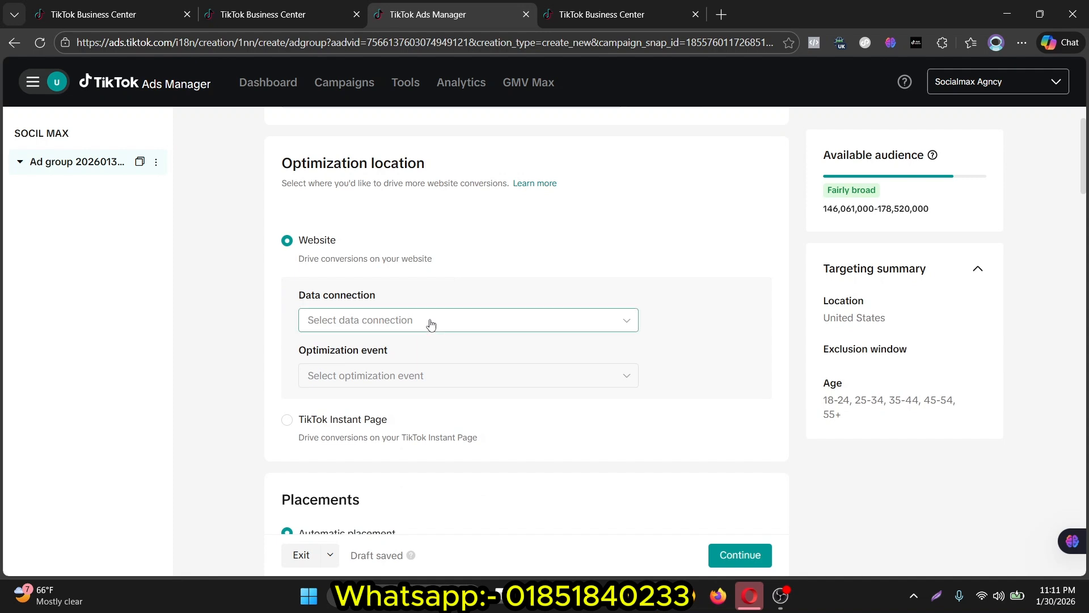
click(431, 323)
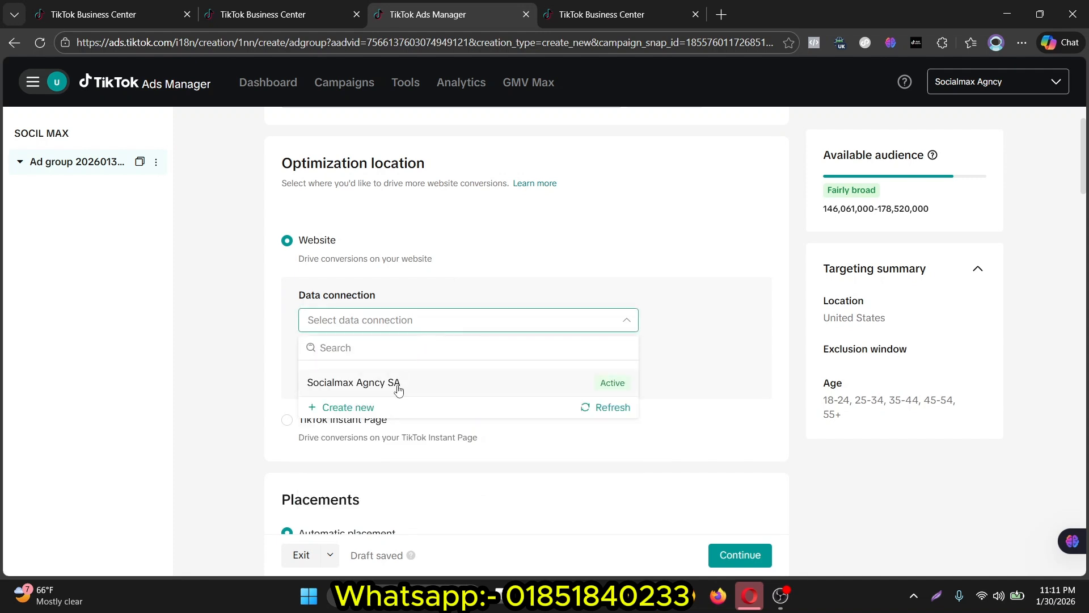
mouse_move(397, 388)
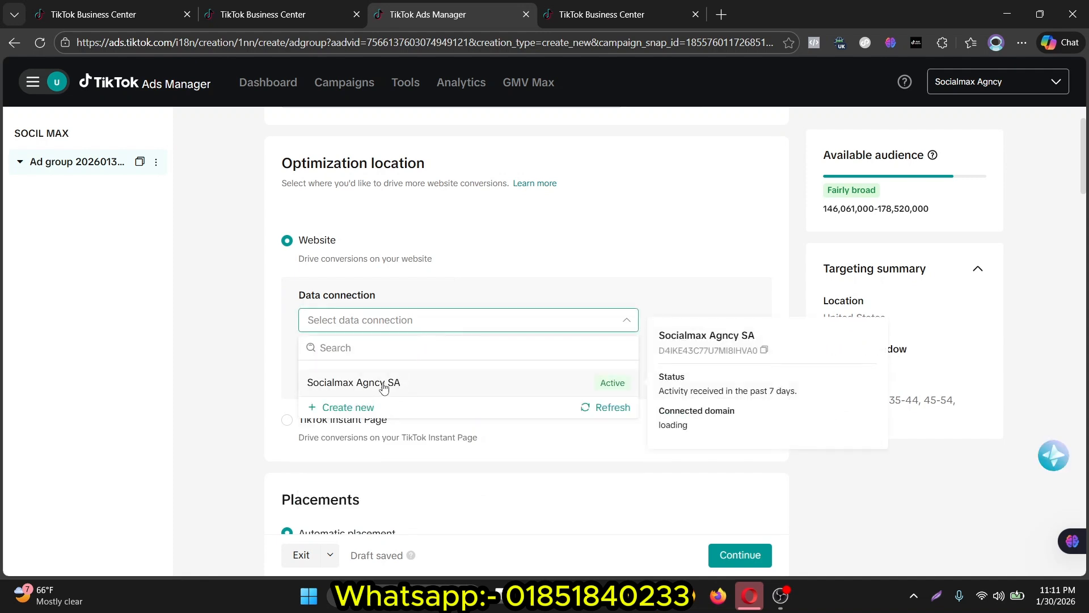
click(383, 388)
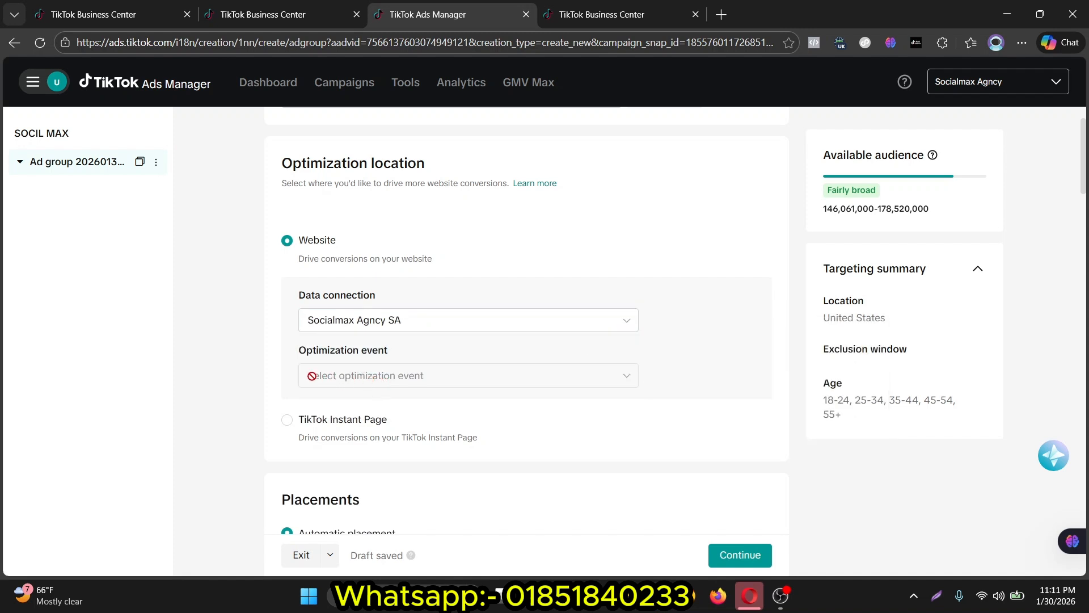
- Review the available optimization events for the website data connection and choose Purchase
click(414, 383)
scroll(413, 383, down, 3)
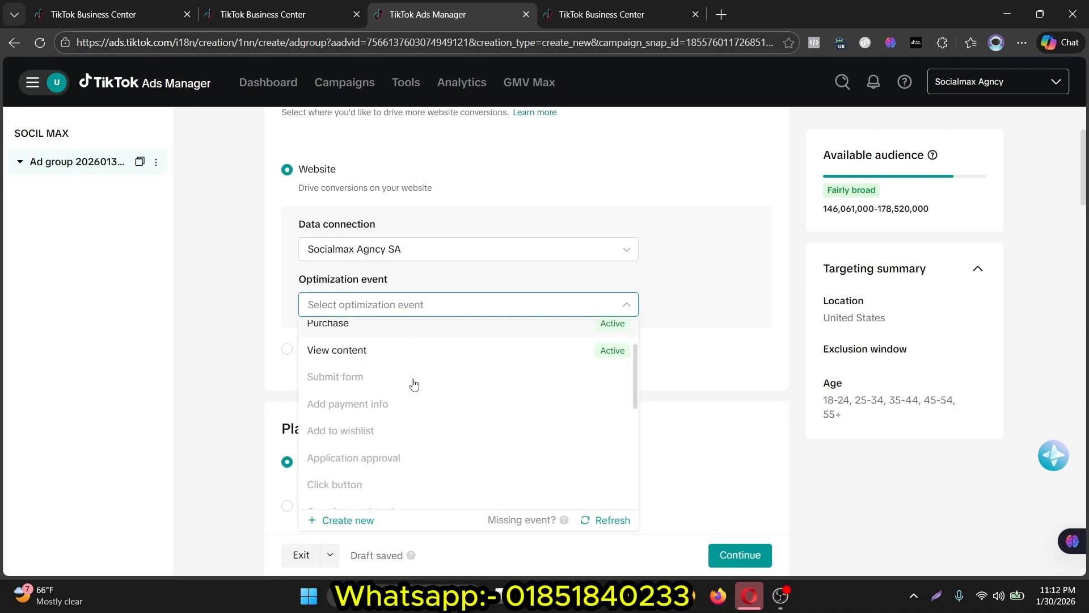
scroll(411, 386, up, 4)
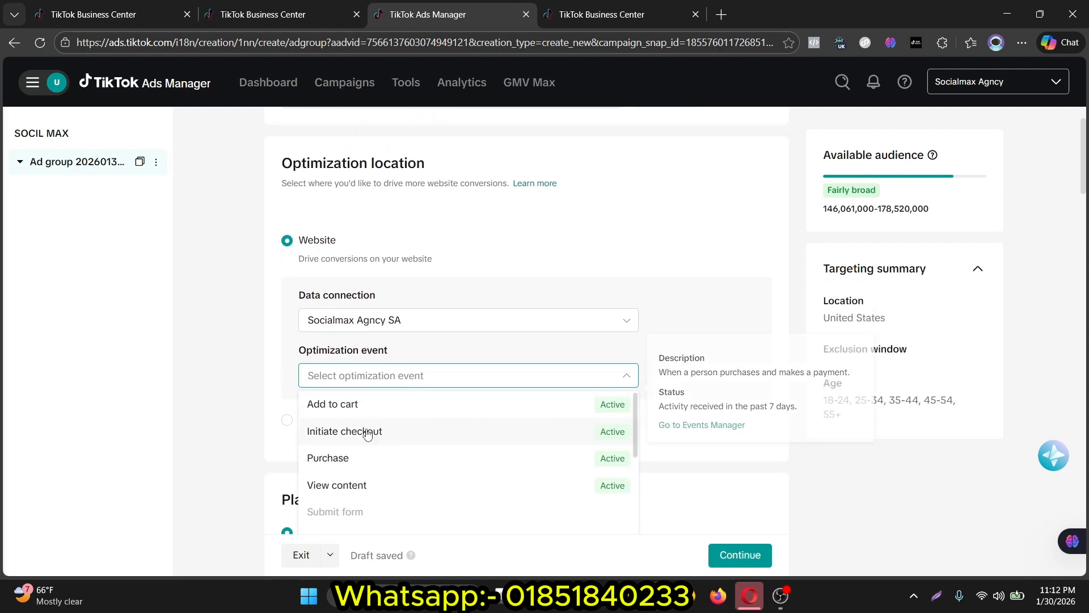
scroll(391, 479, down, 3)
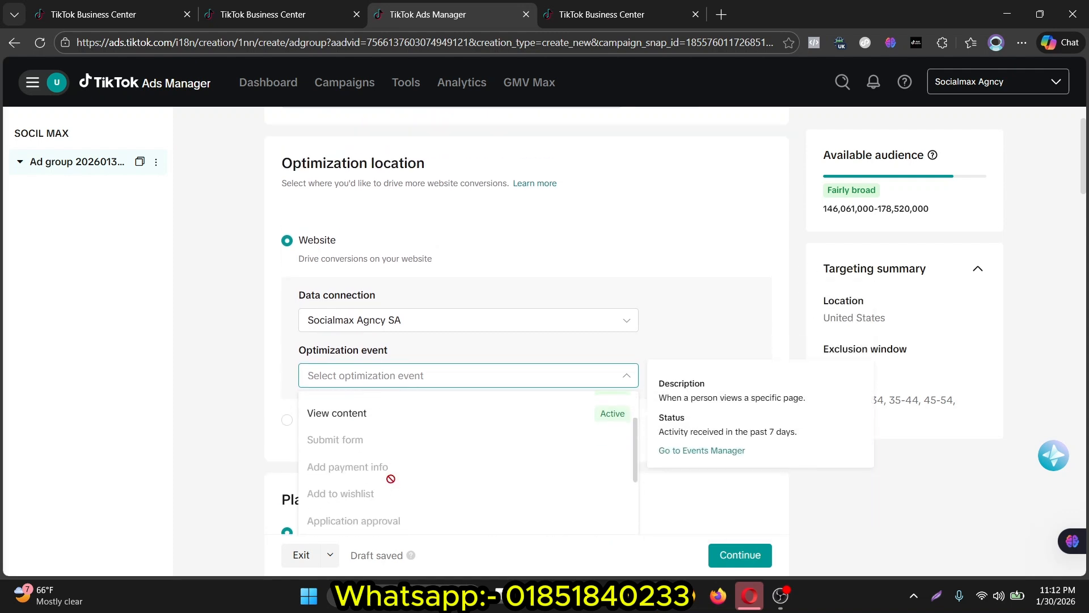
scroll(391, 479, down, 5)
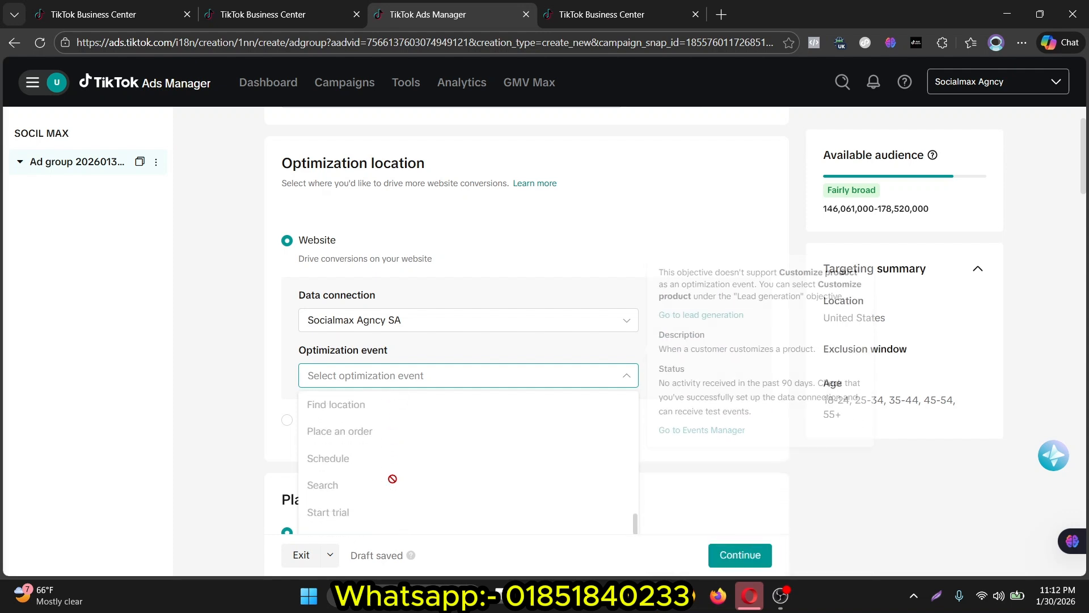
scroll(393, 478, down, 3)
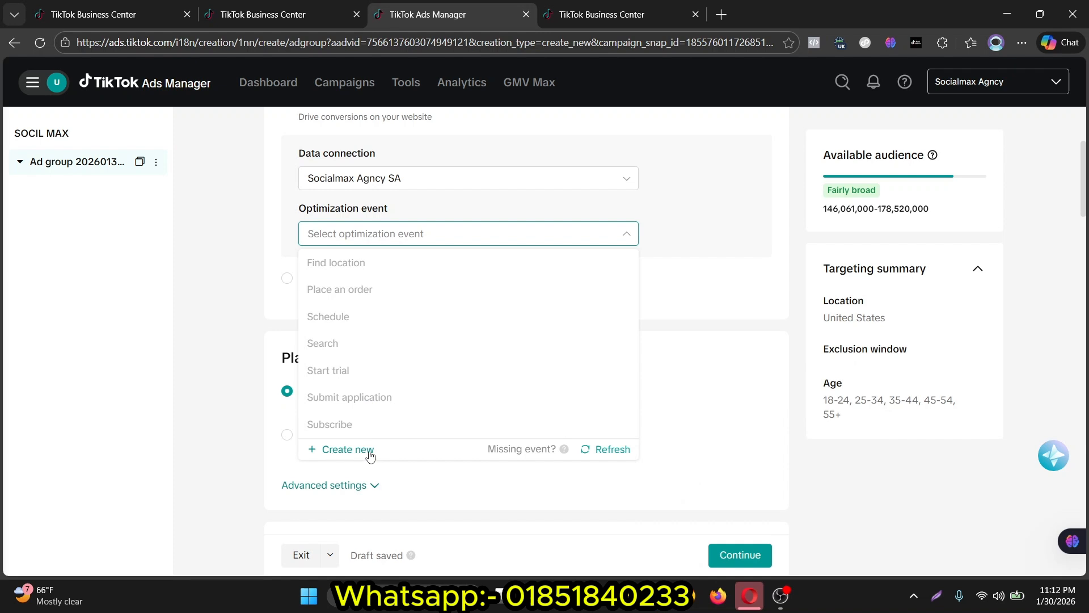
scroll(389, 414, up, 2)
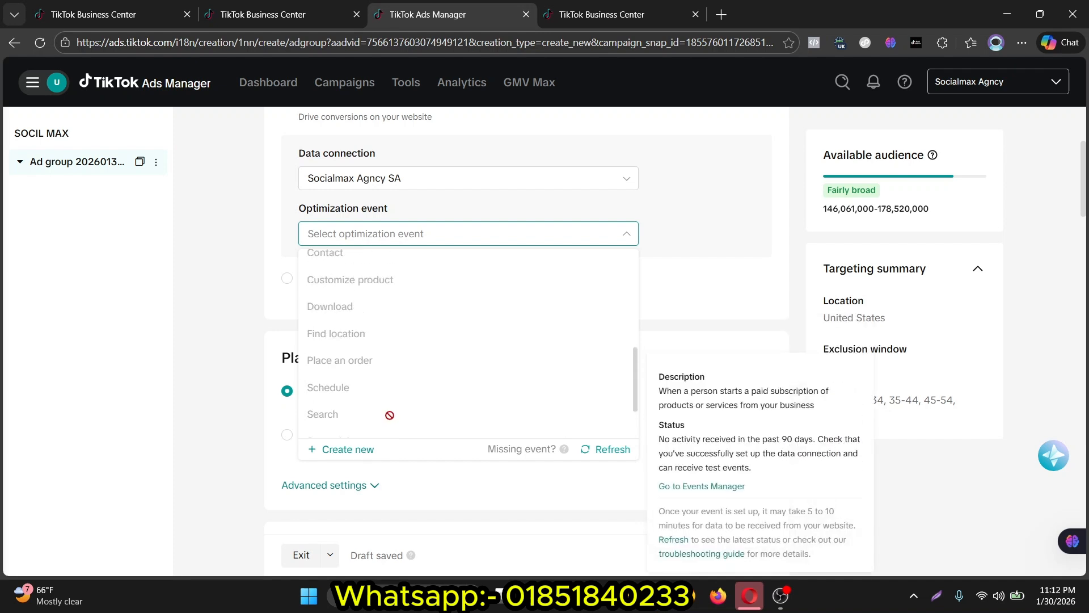
scroll(389, 415, down, 2)
mouse_move(389, 414)
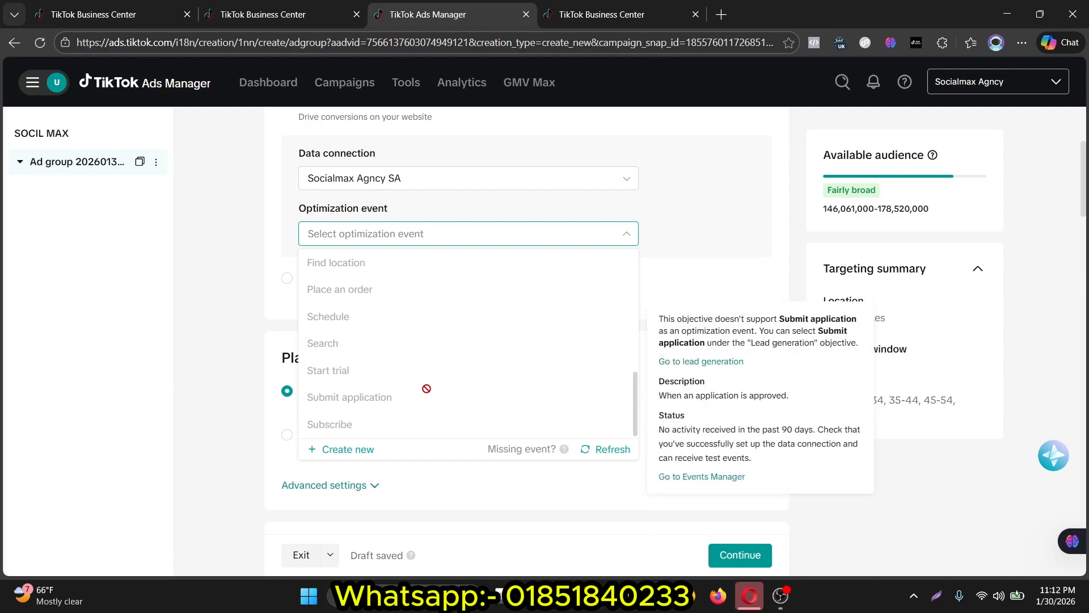
scroll(426, 392, up, 8)
scroll(430, 383, up, 3)
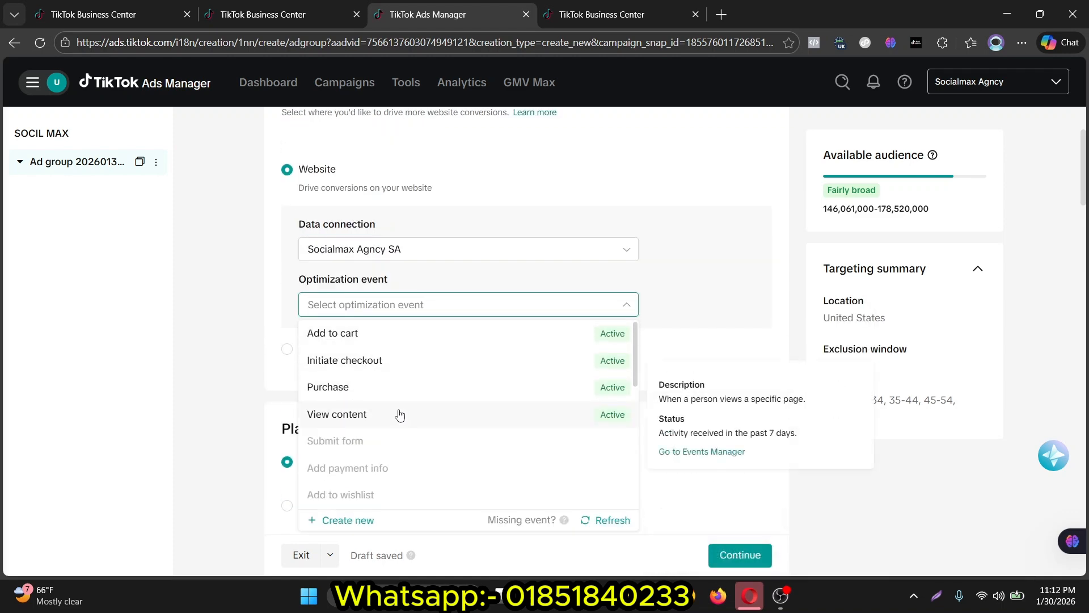
click(375, 389)
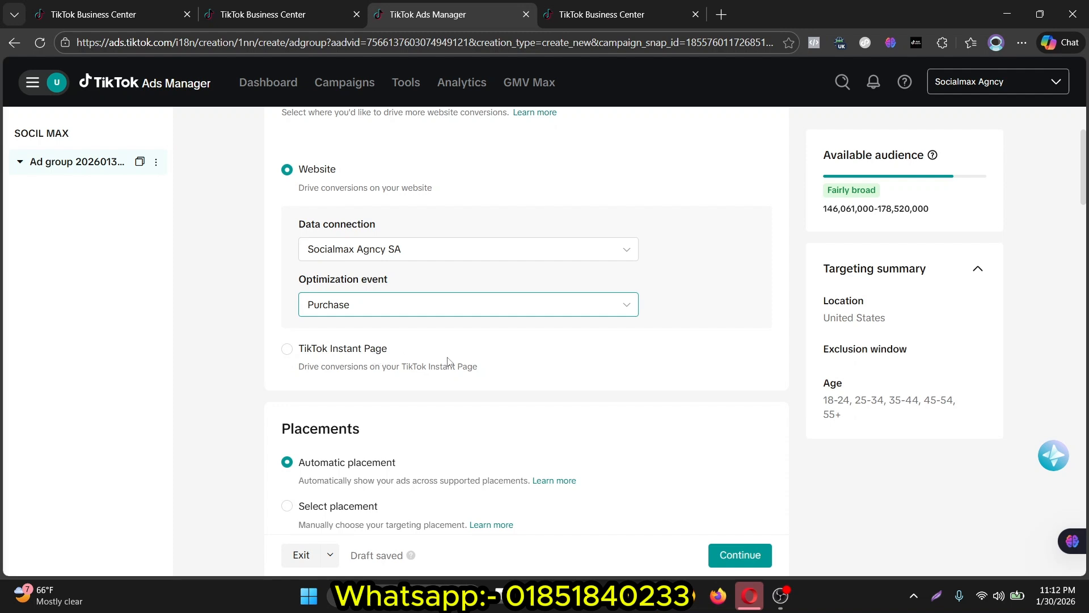
- Expand the advanced placement settings and check the manual placement options, returning to automatic placement to review the comment, download, sharing and block list settings
scroll(478, 318, down, 2)
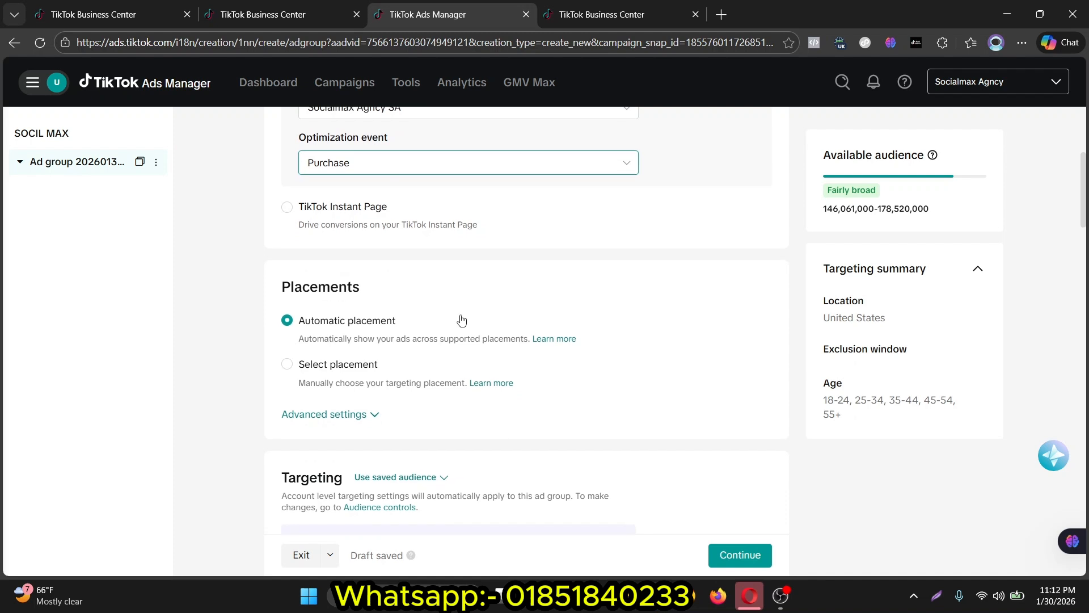
scroll(440, 316, down, 2)
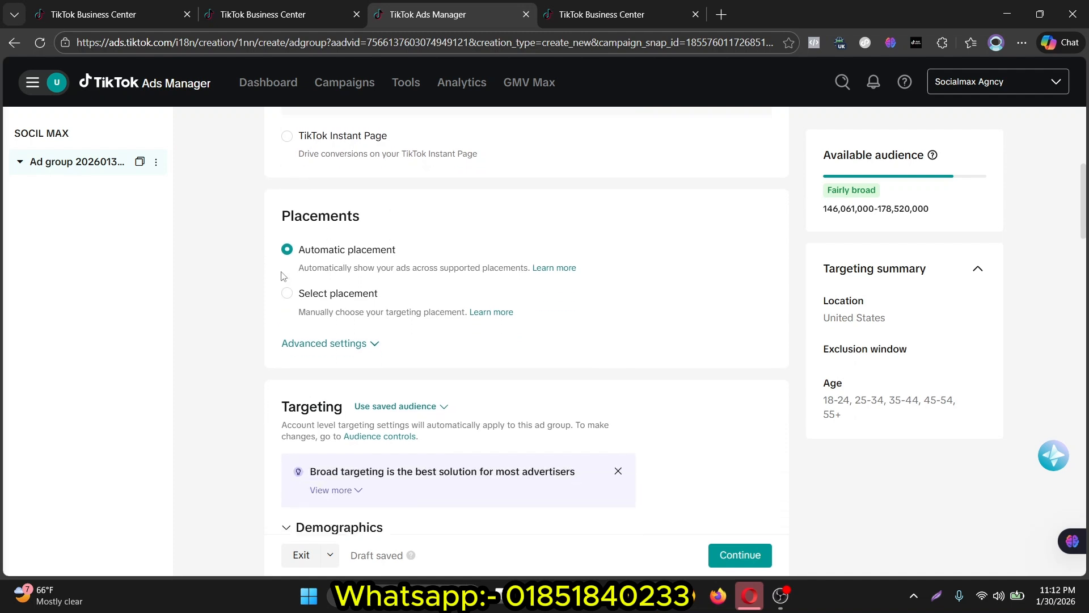
click(361, 345)
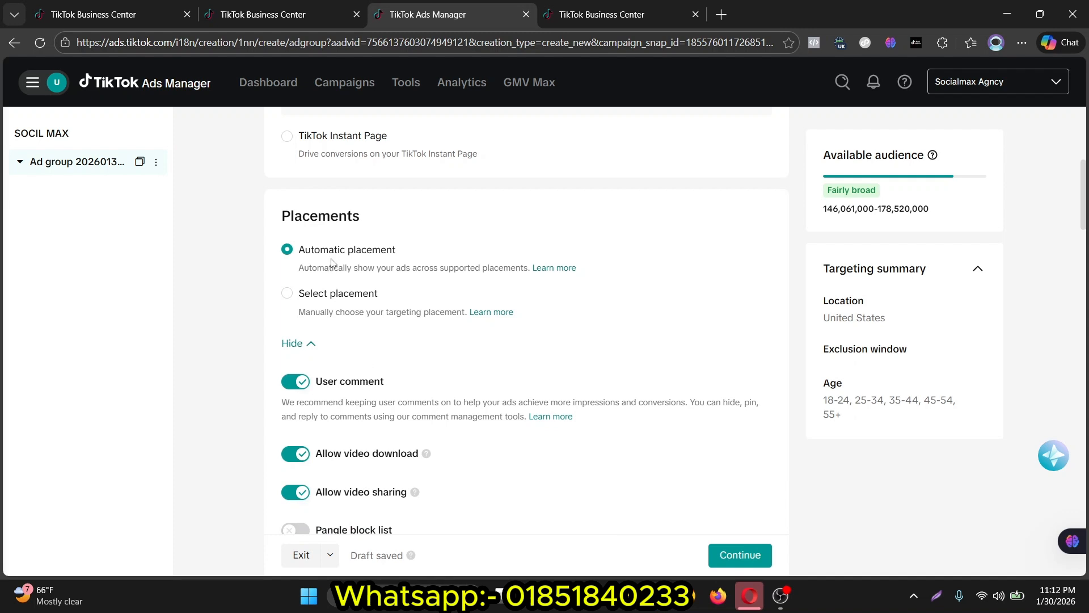
click(288, 295)
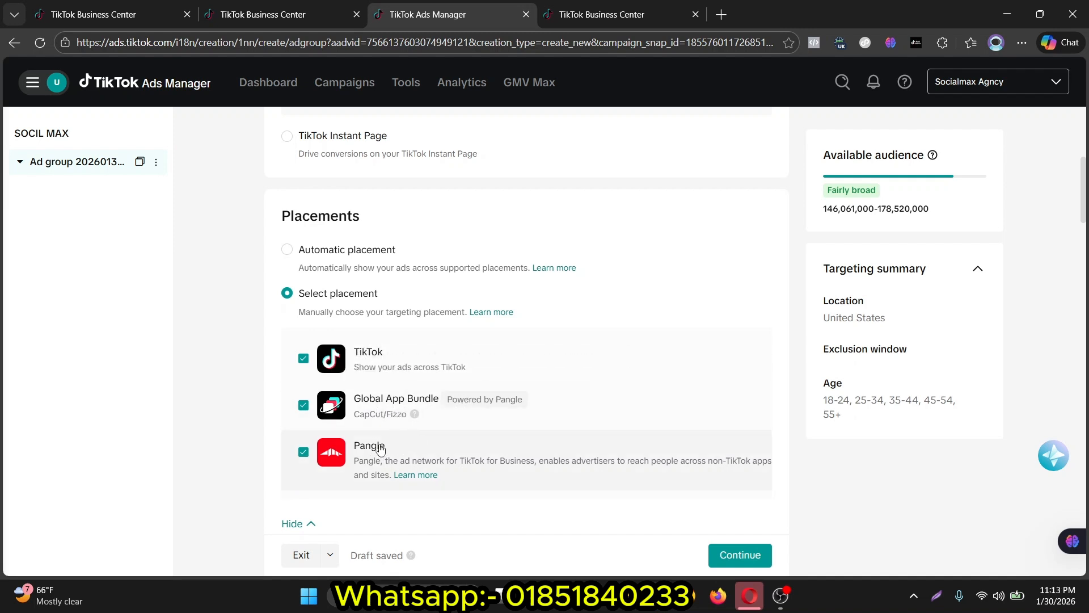
click(287, 250)
scroll(302, 279, down, 1)
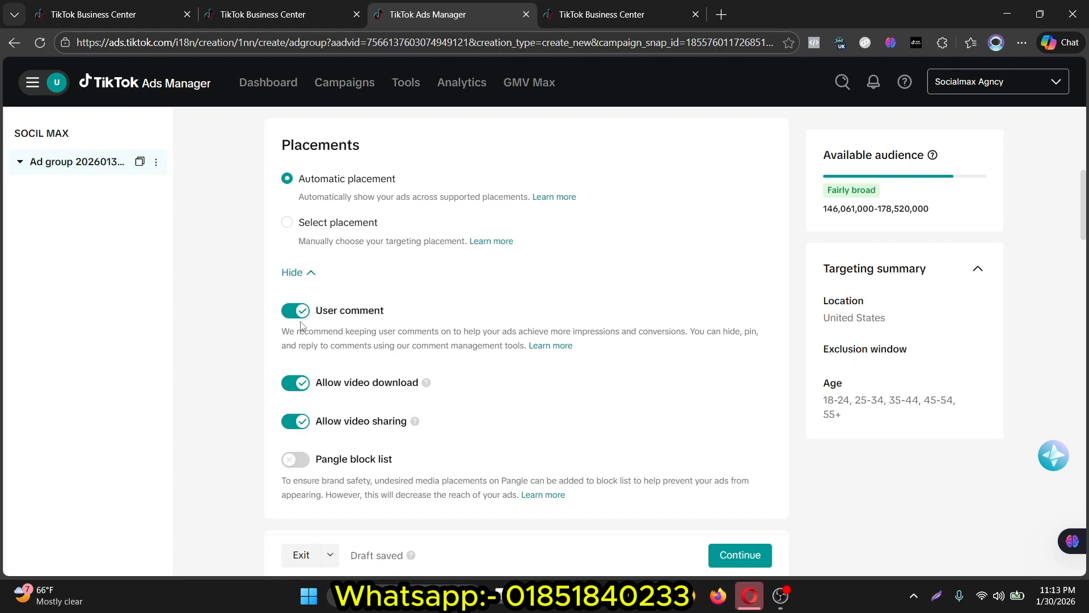
scroll(300, 323, down, 1)
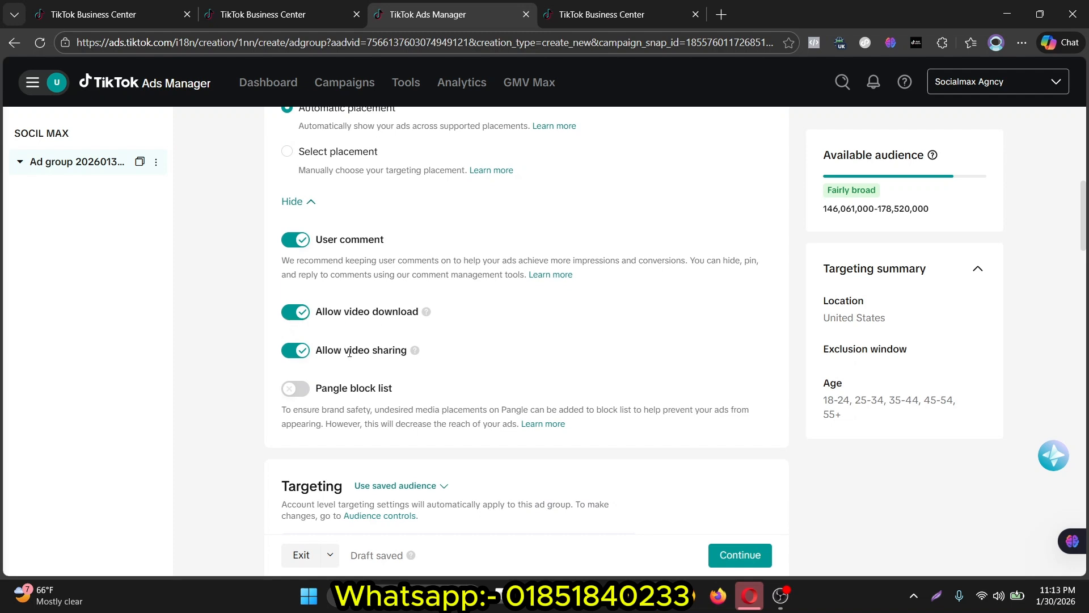
scroll(299, 362, down, 1)
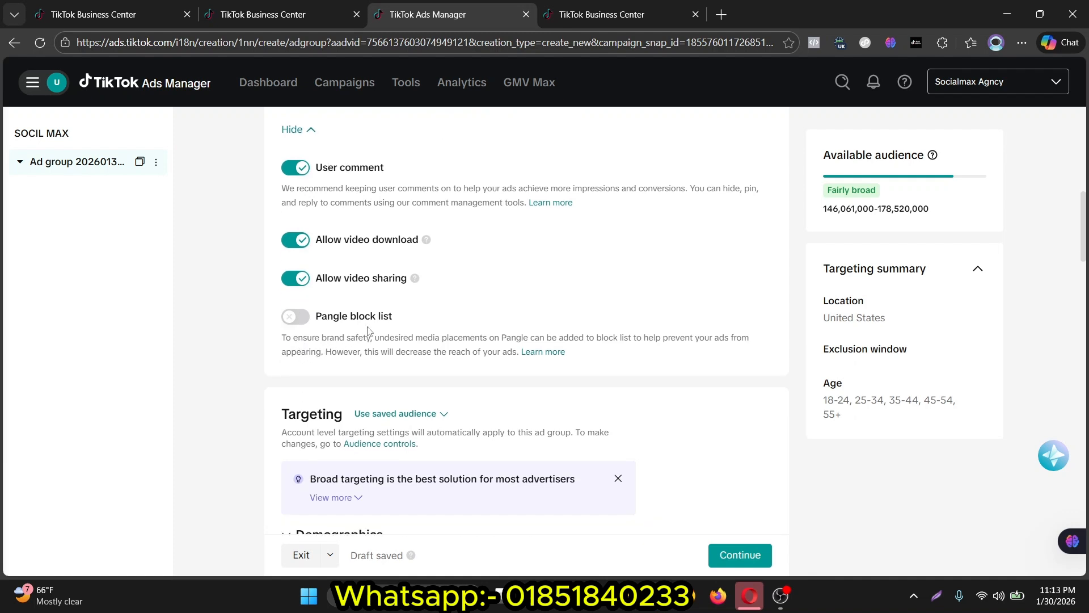
- Add Bangladesh as a target location in the demographics and remove United States
scroll(363, 331, down, 1)
scroll(361, 267, down, 2)
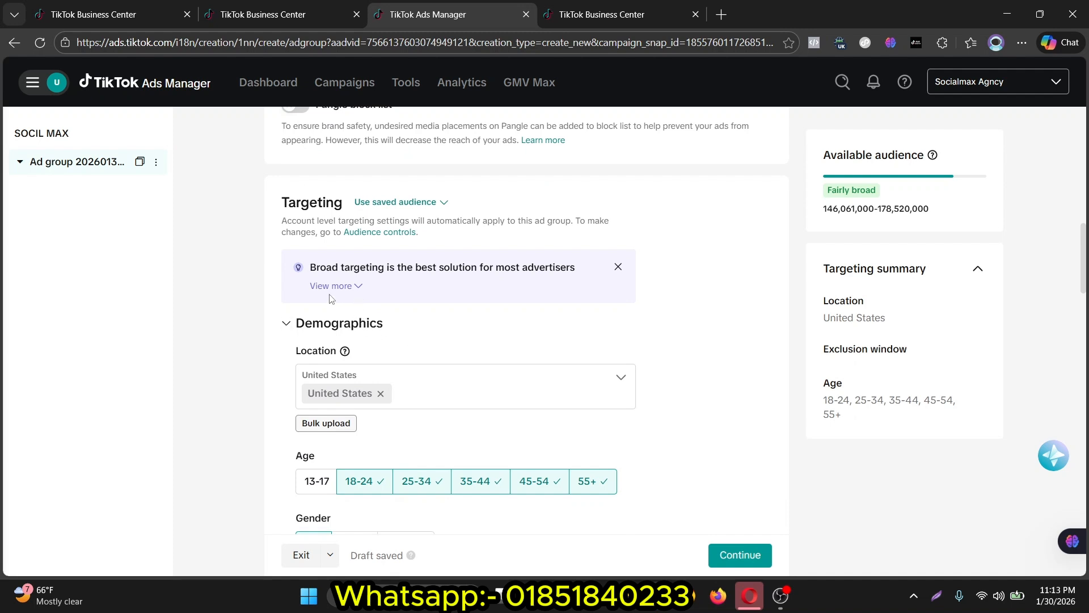
scroll(355, 291, down, 1)
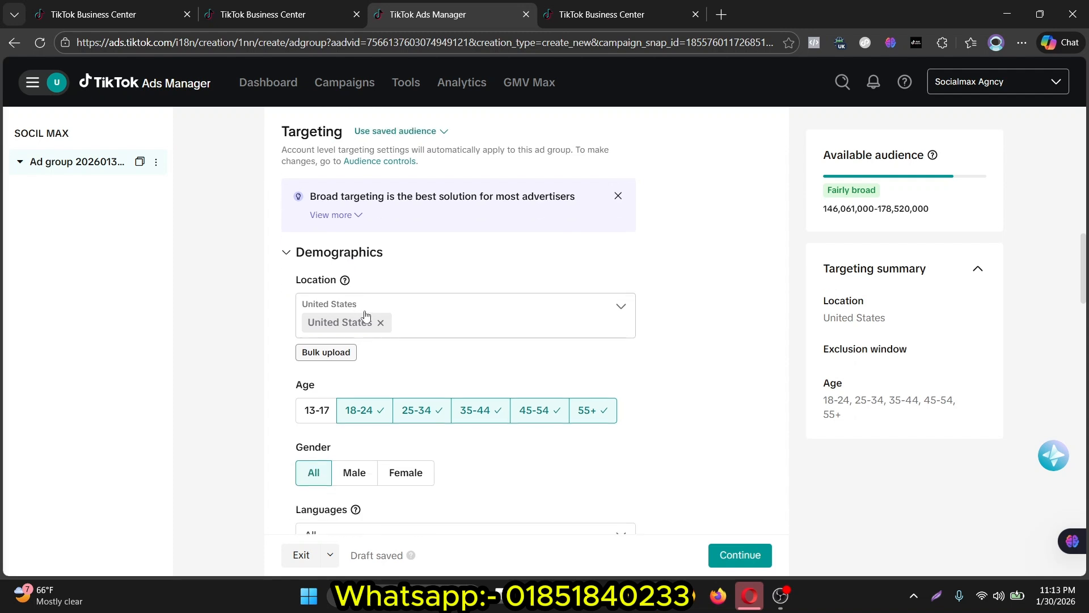
click(411, 328)
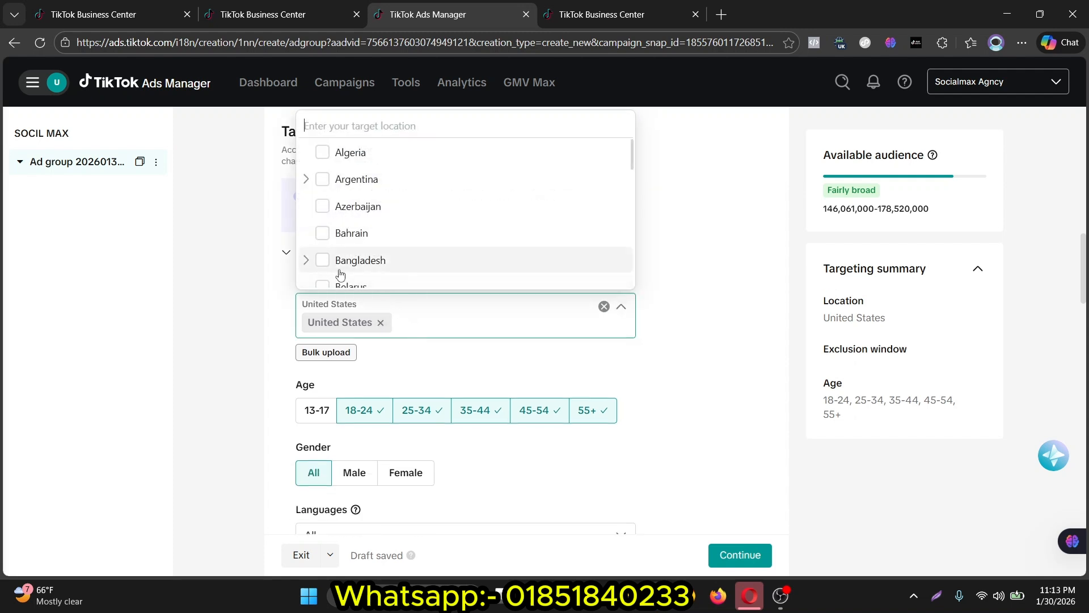
click(322, 259)
click(276, 310)
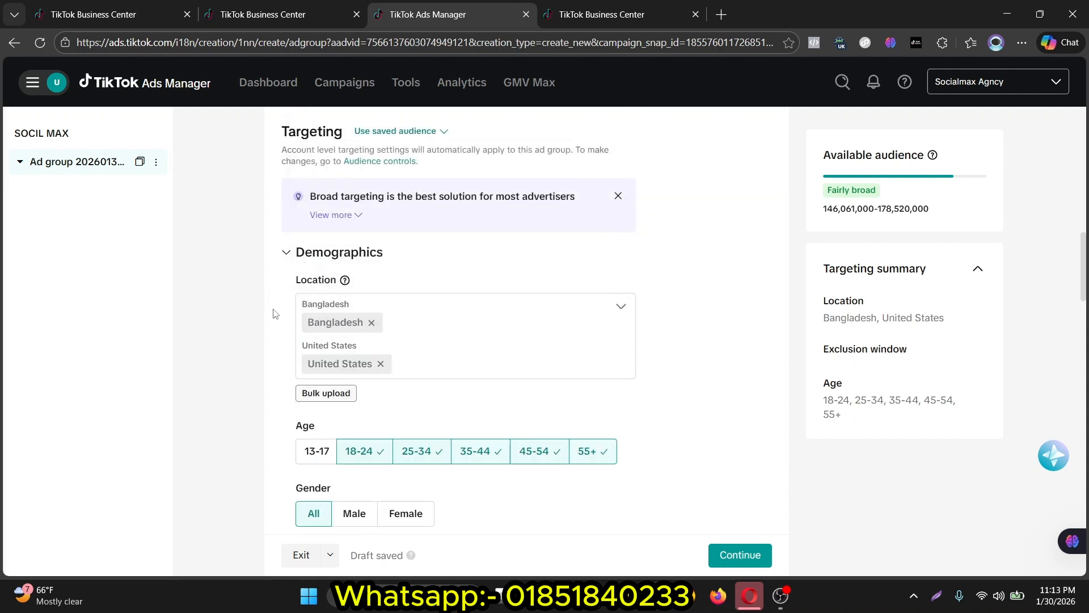
click(379, 364)
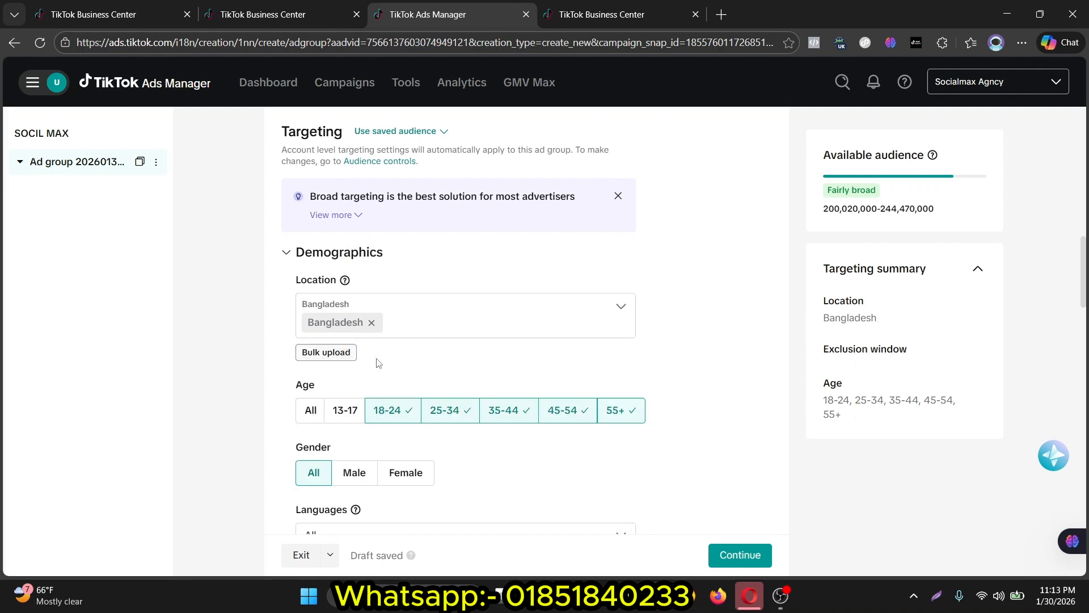
- Exclude the 45-54 and 55+ age groups from the targeting and set the gender to Male
scroll(375, 359, down, 1)
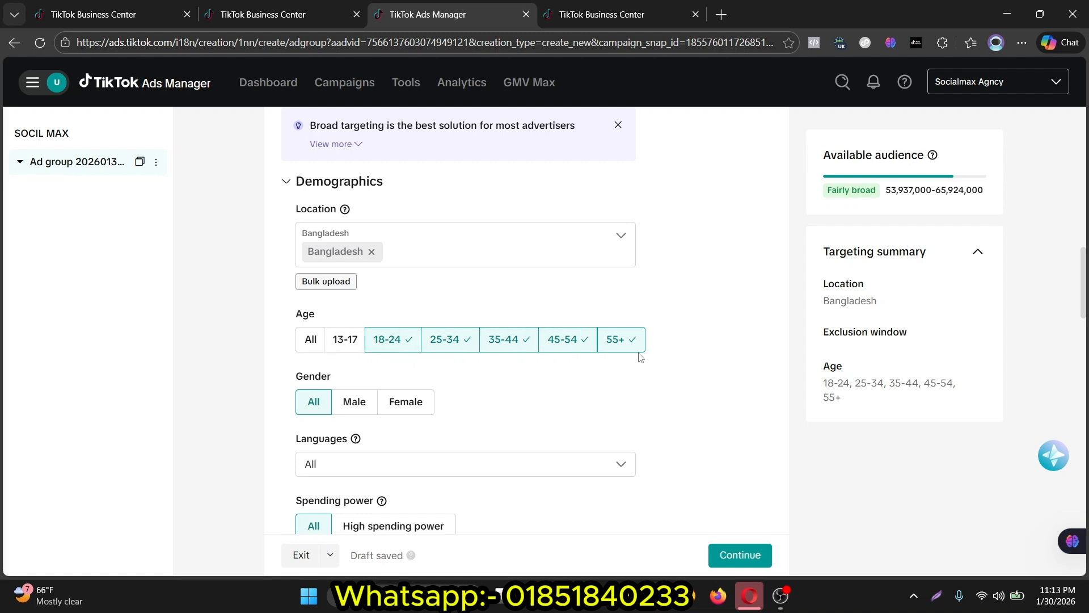
click(585, 340)
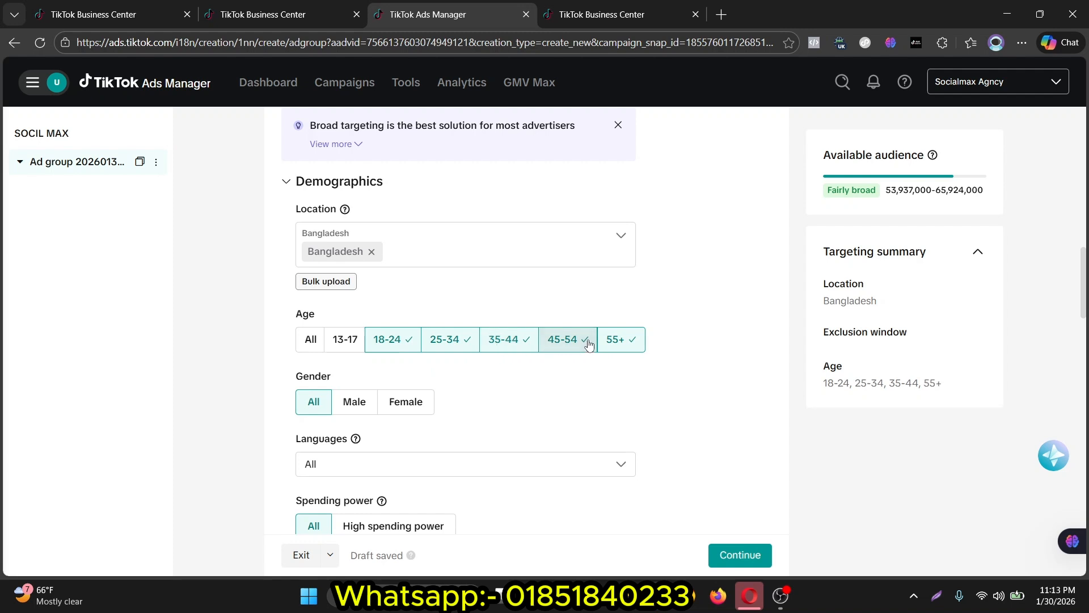
click(622, 342)
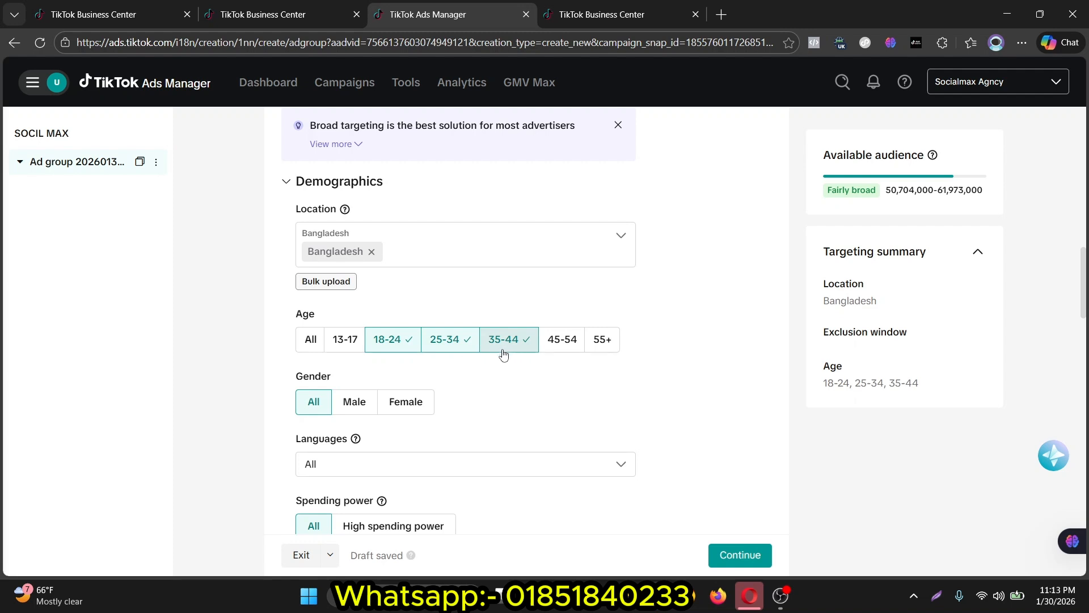
click(363, 411)
- Look through the language choices and the audiences available for inclusion, closing each list without selecting anything
scroll(369, 388, down, 3)
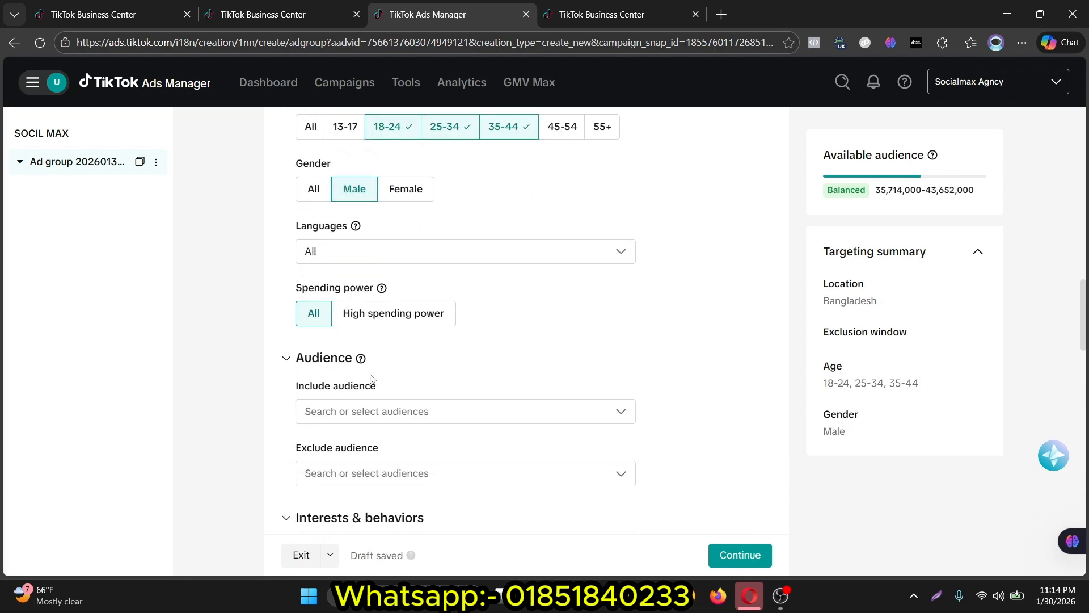
click(402, 260)
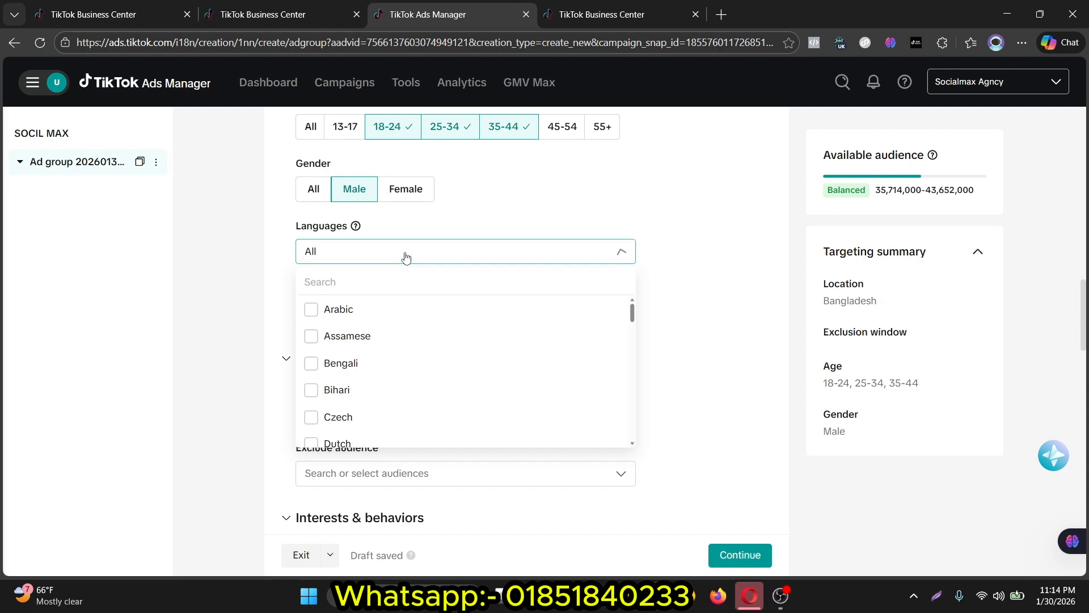
click(402, 259)
scroll(397, 260, down, 2)
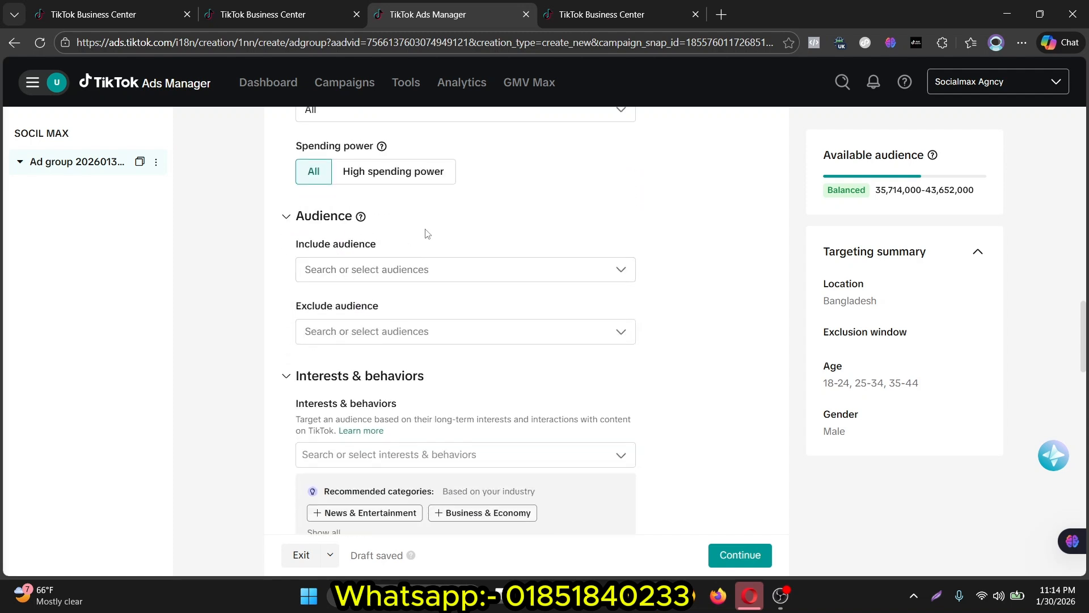
scroll(423, 238, down, 1)
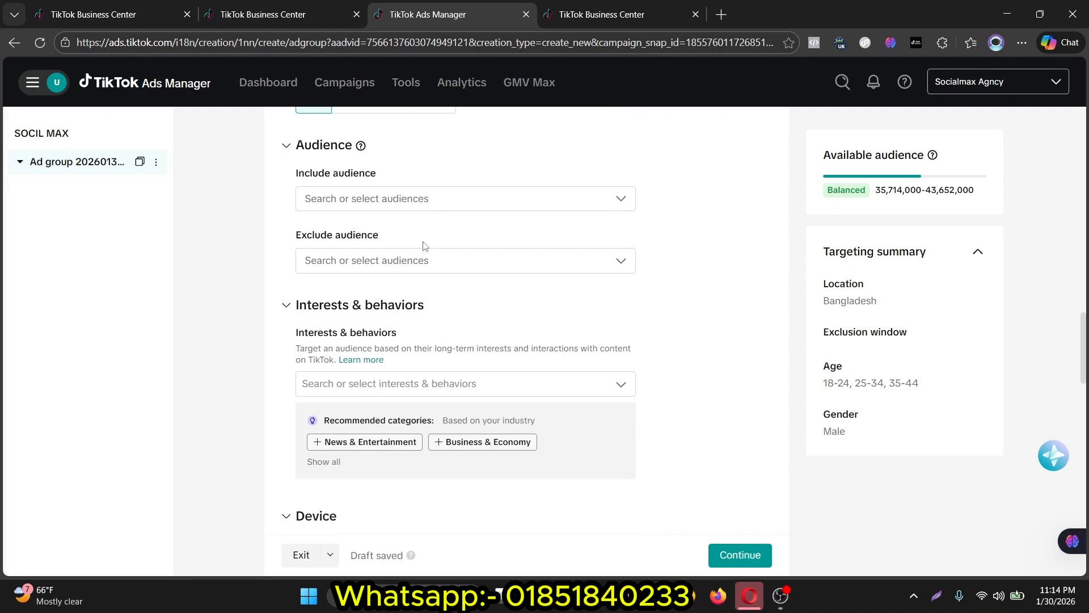
click(347, 205)
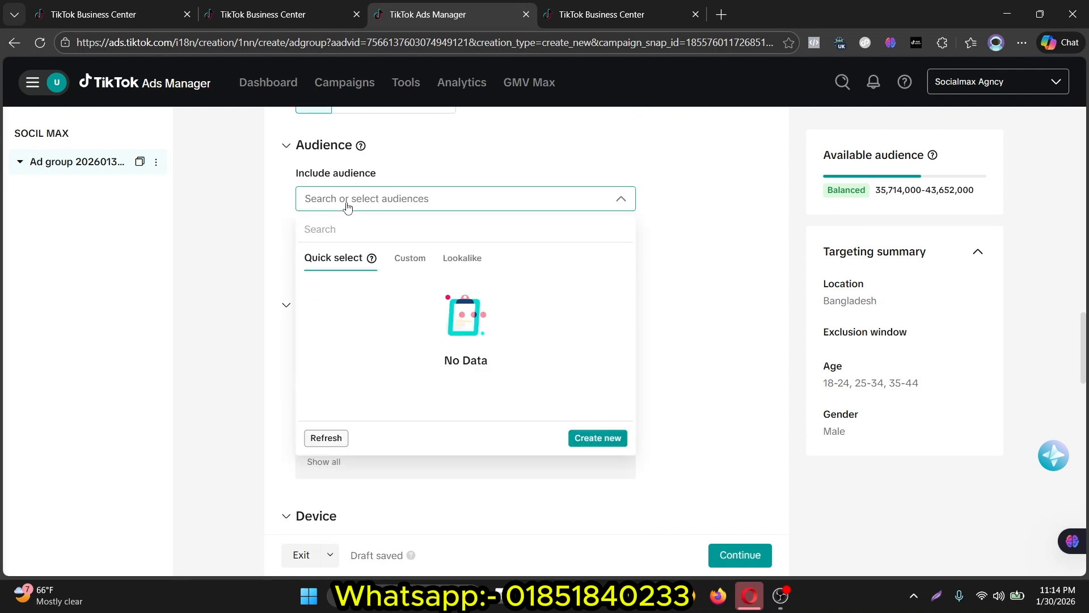
click(288, 214)
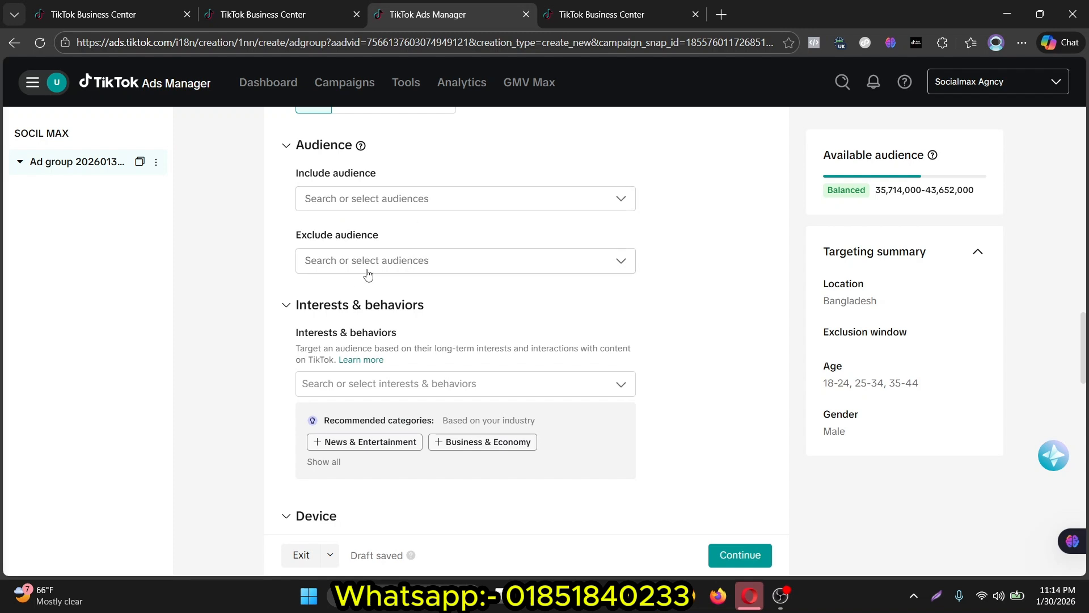
- Examine the Purchase intention and Interests categories under interests and behaviors, then close the list without choosing any
scroll(362, 277, down, 3)
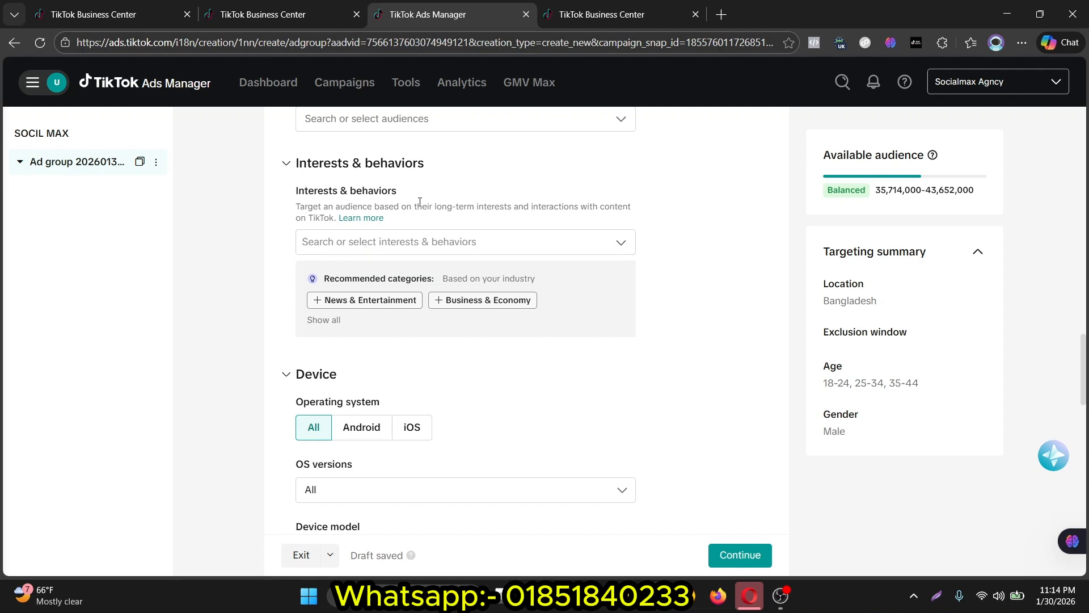
click(353, 241)
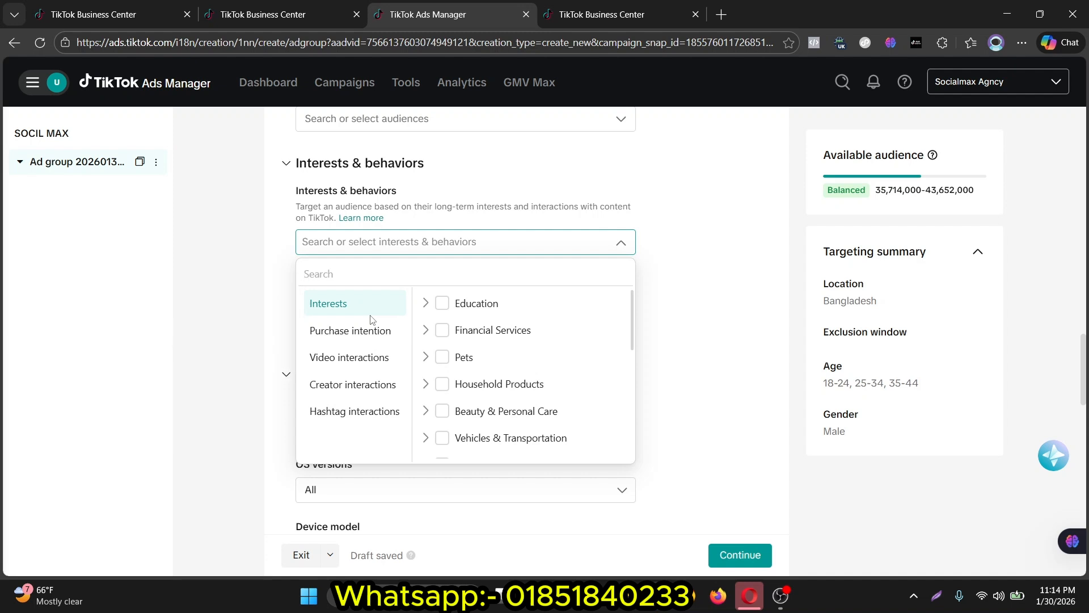
click(348, 335)
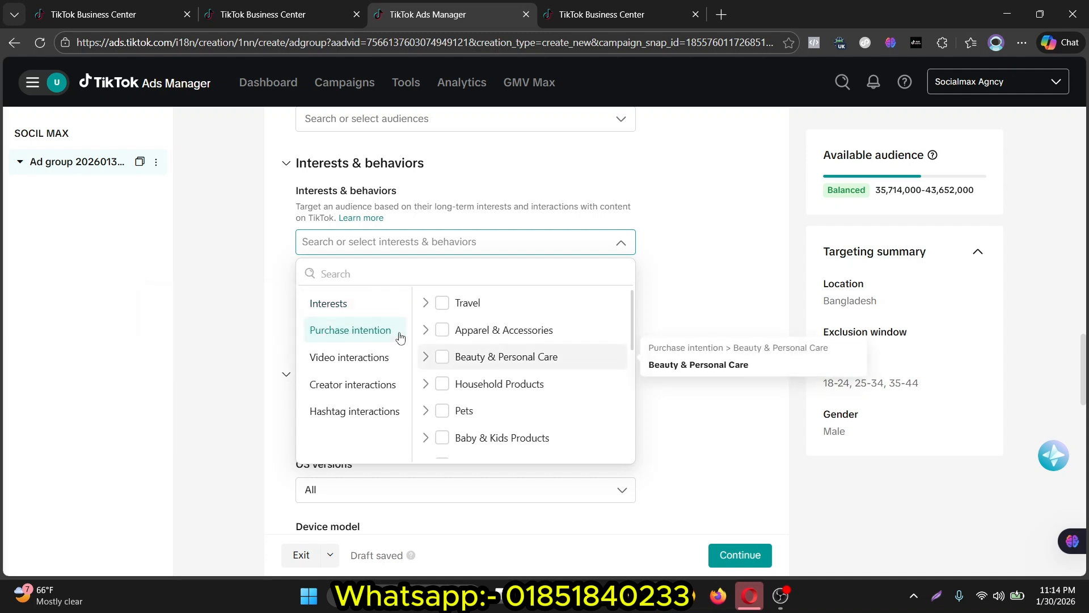
click(374, 314)
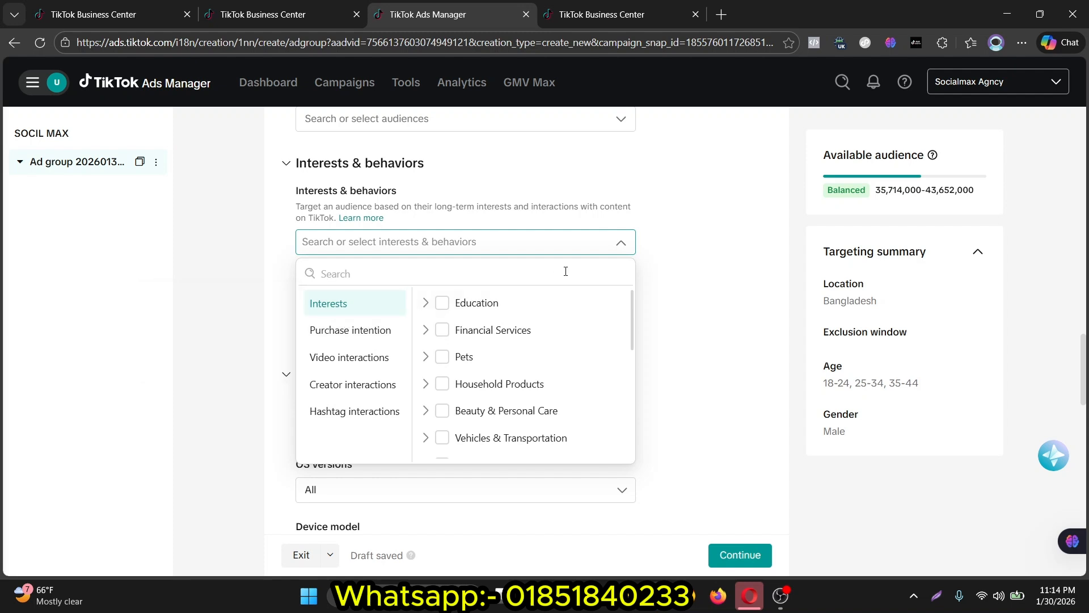
click(677, 274)
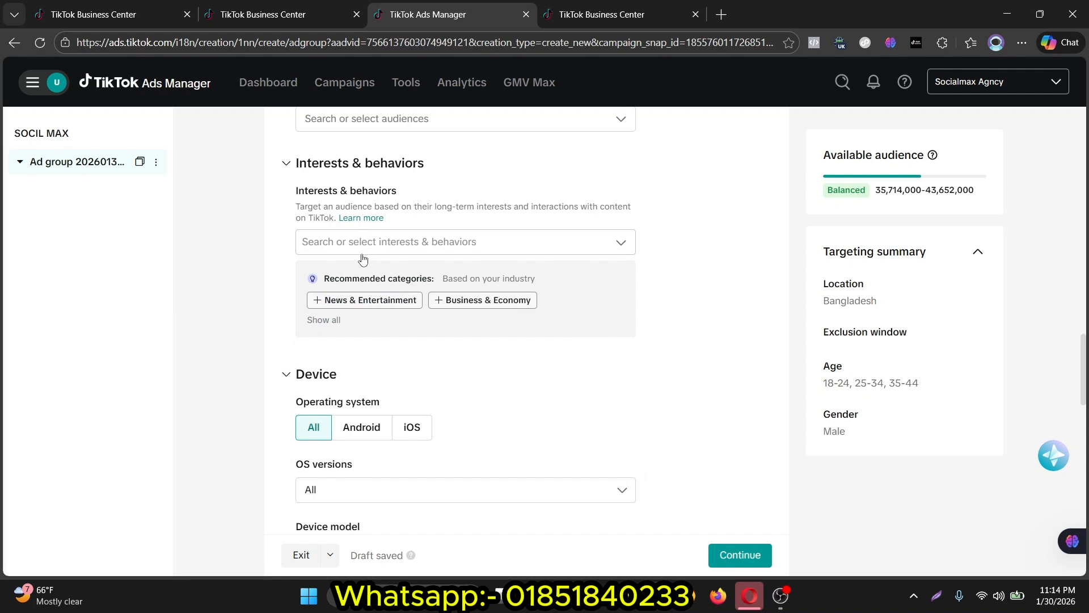
- Look through the OS version choices in the device targeting, closing the list without selecting any
scroll(371, 268, down, 3)
scroll(398, 272, down, 1)
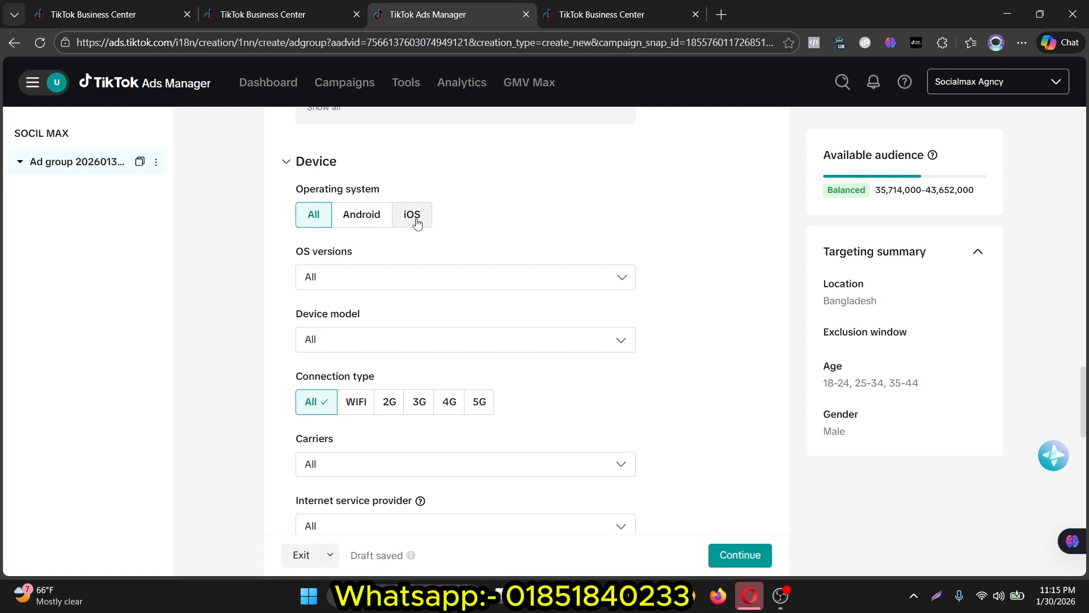
click(381, 276)
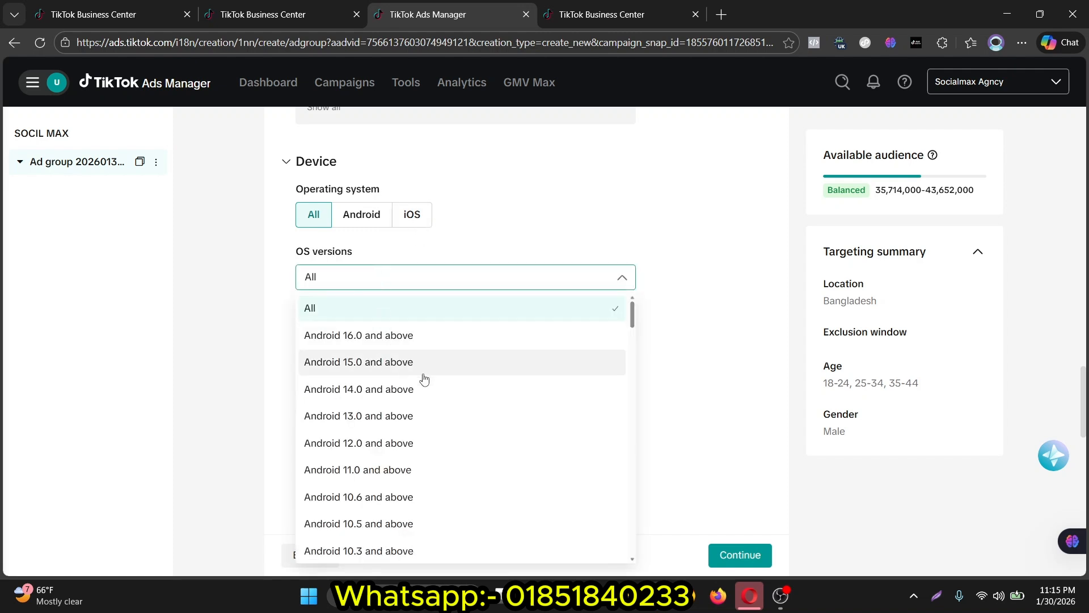
scroll(381, 400, down, 1)
scroll(381, 400, down, 7)
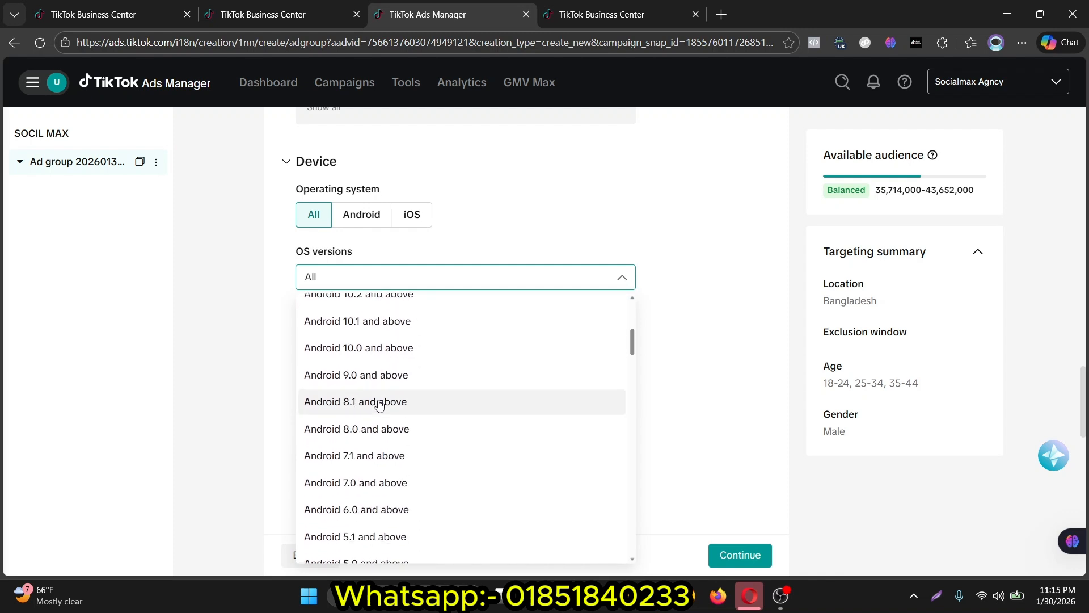
scroll(379, 405, down, 5)
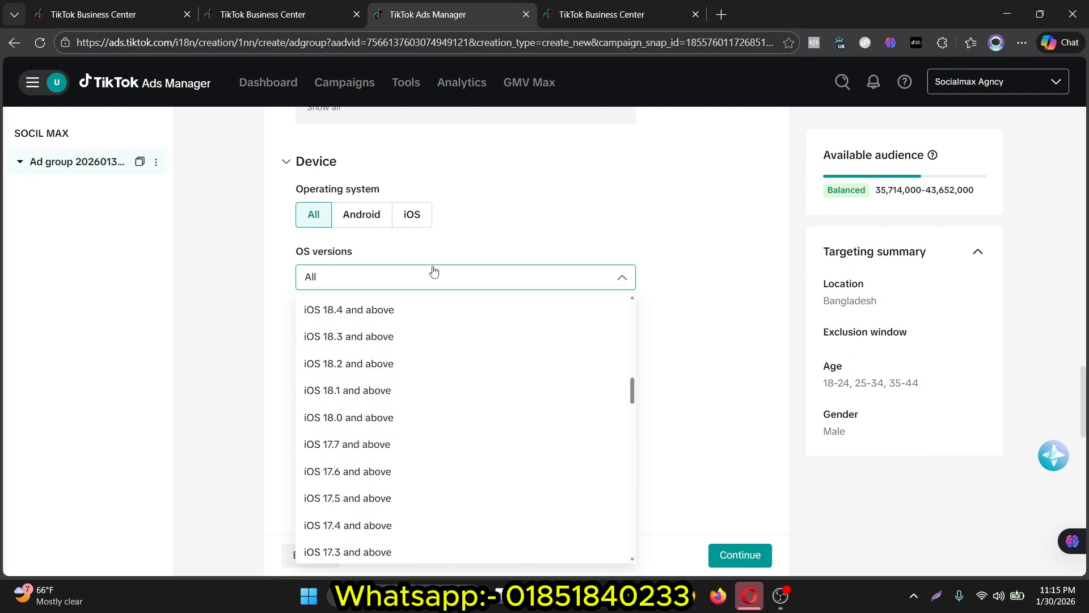
click(472, 193)
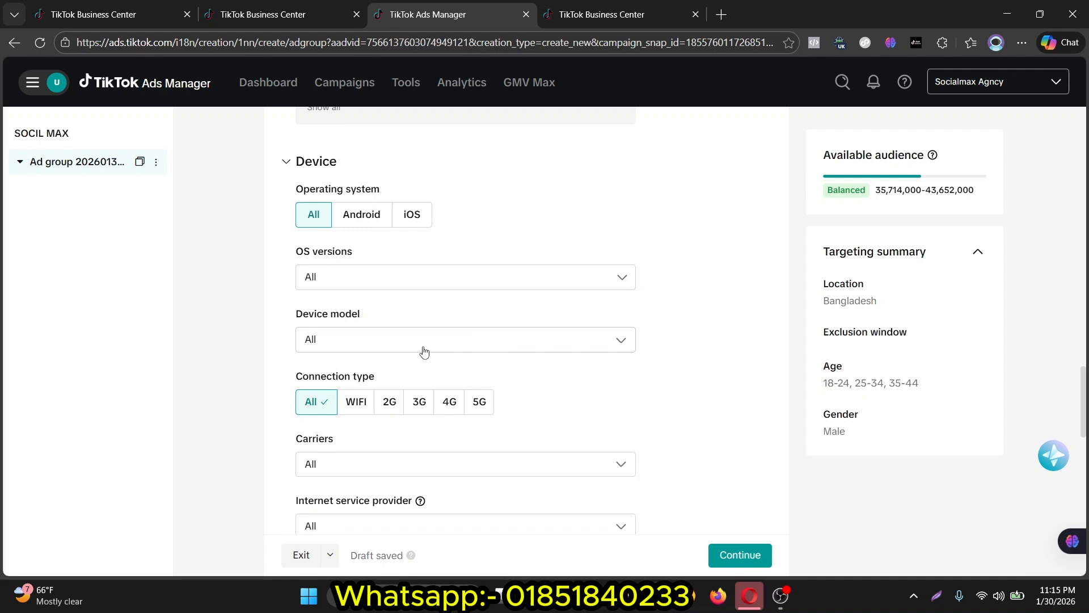
- Look through the device model brands available for targeting, closing the list without selecting any
click(424, 351)
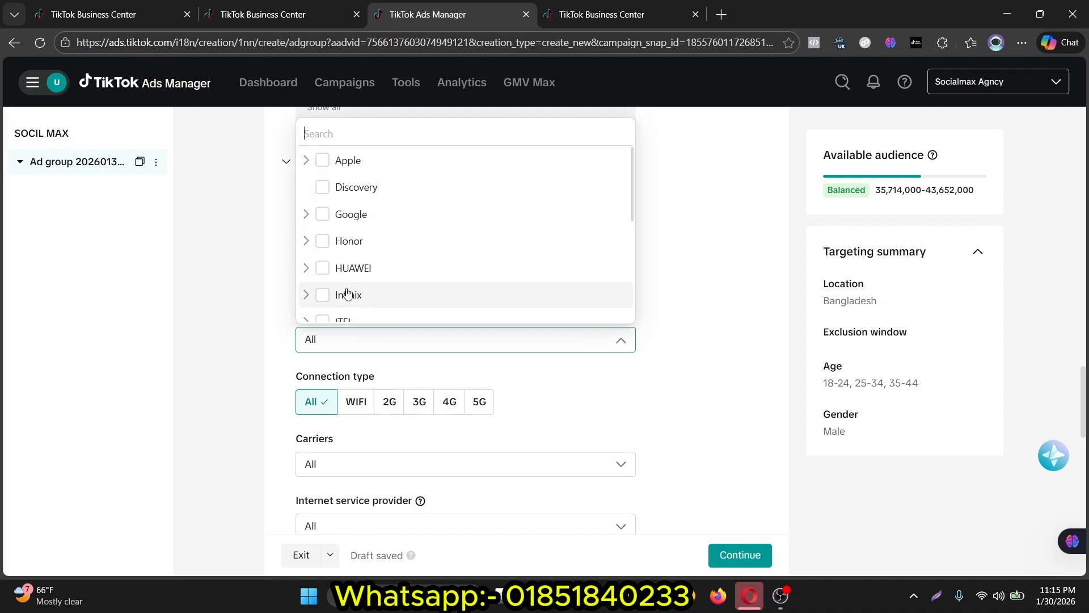
scroll(557, 253, down, 5)
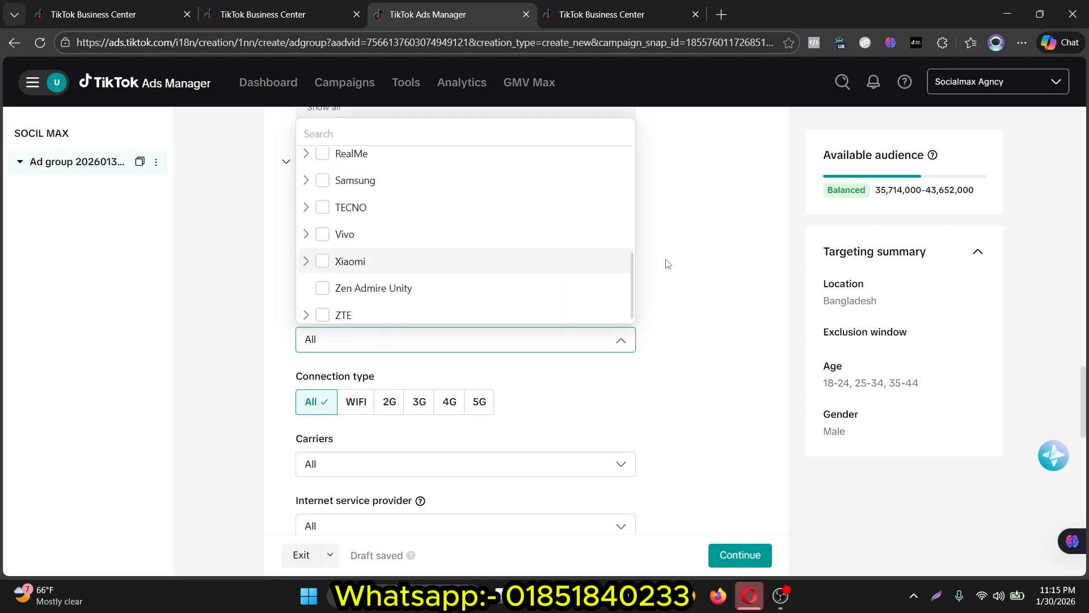
click(709, 261)
- Check the carrier choices without selecting any, and try a specific device price range before restoring Any price
scroll(565, 336, down, 1)
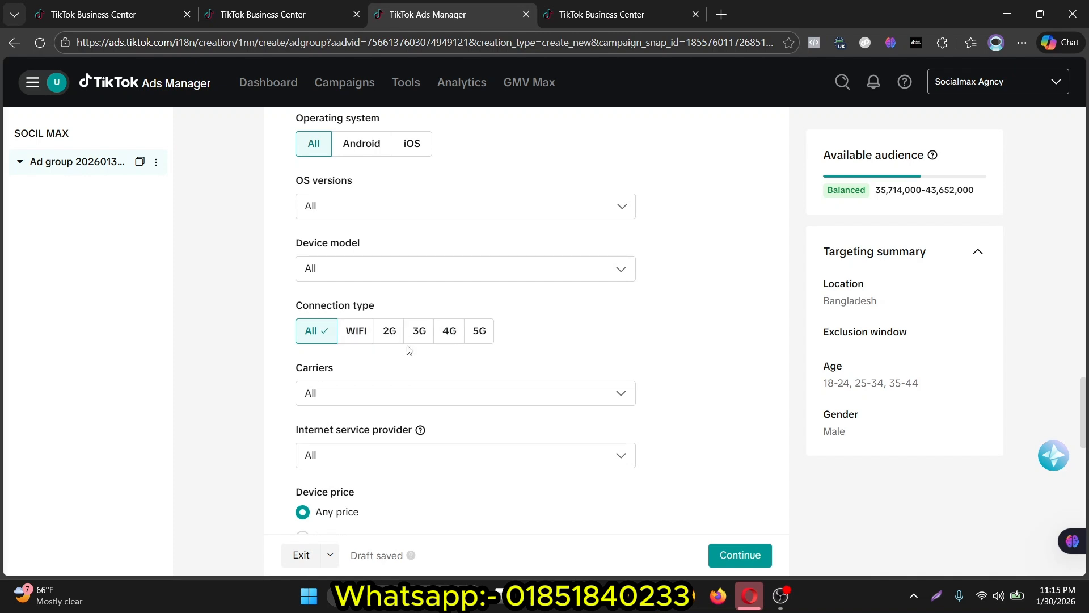
scroll(405, 351, down, 2)
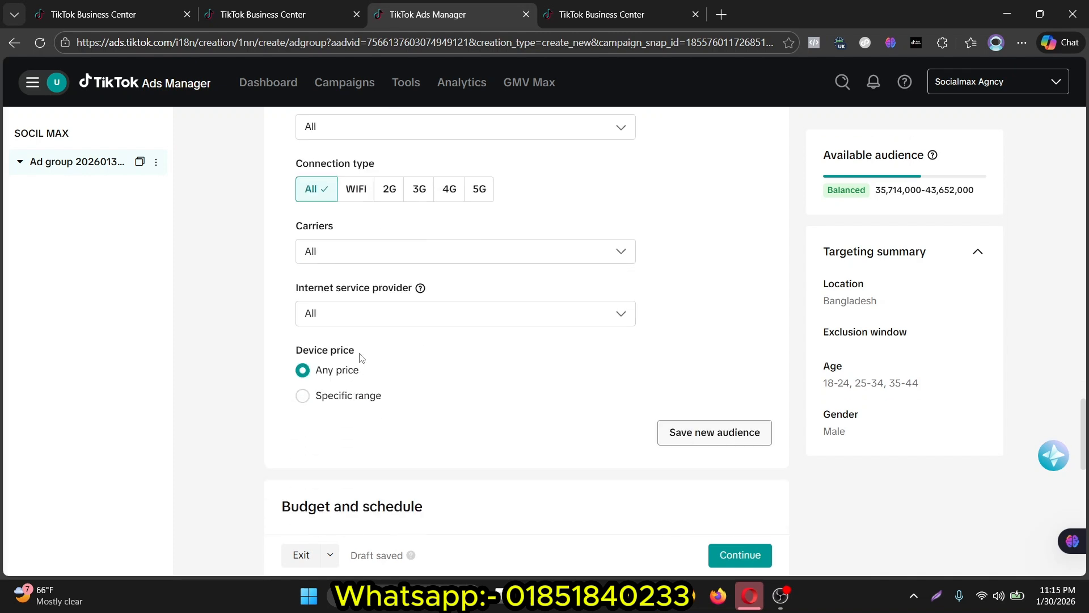
scroll(359, 357, down, 2)
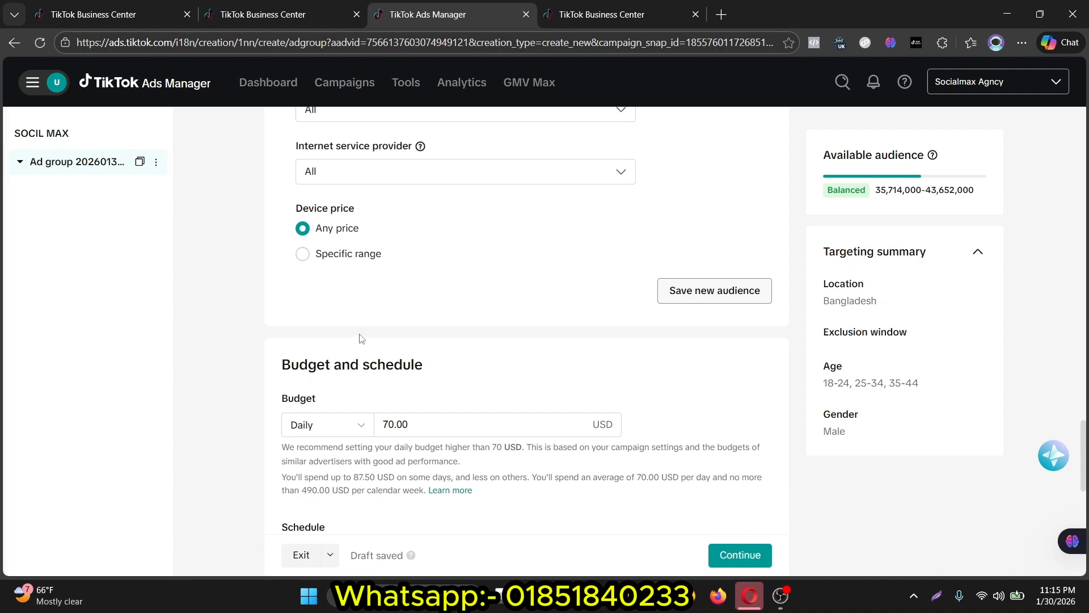
scroll(365, 307, up, 1)
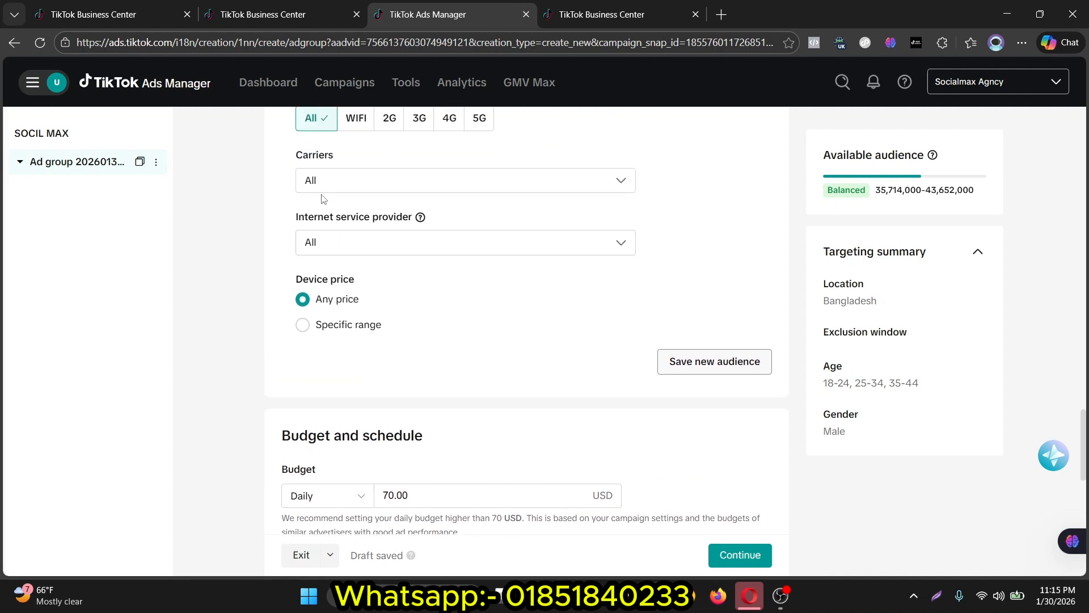
click(344, 181)
click(344, 181)
click(341, 333)
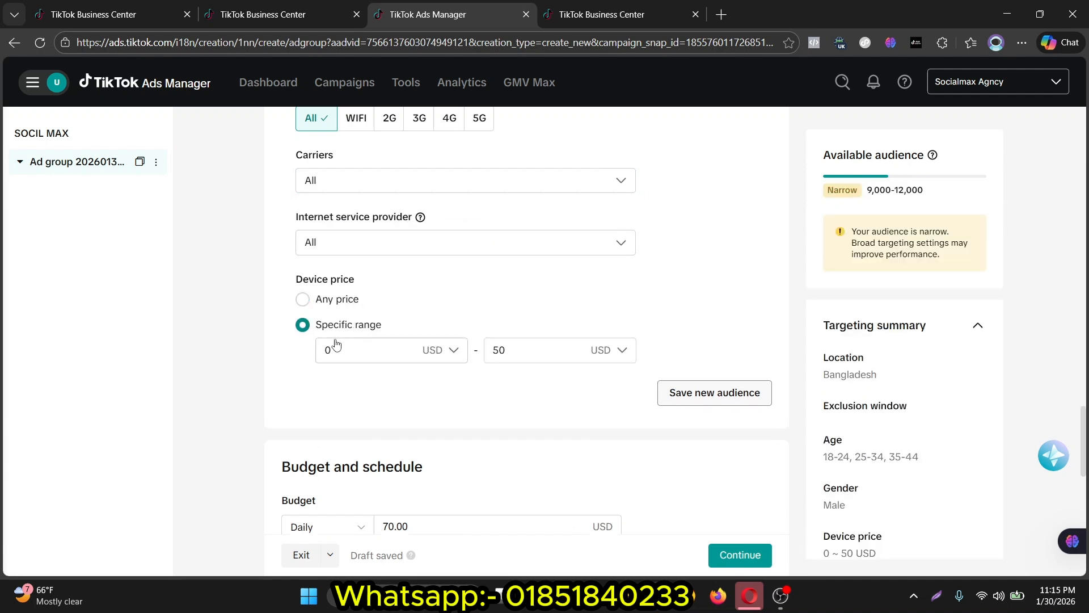
click(302, 299)
- Set the ad group's daily budget to 20 USD
scroll(390, 333, down, 1)
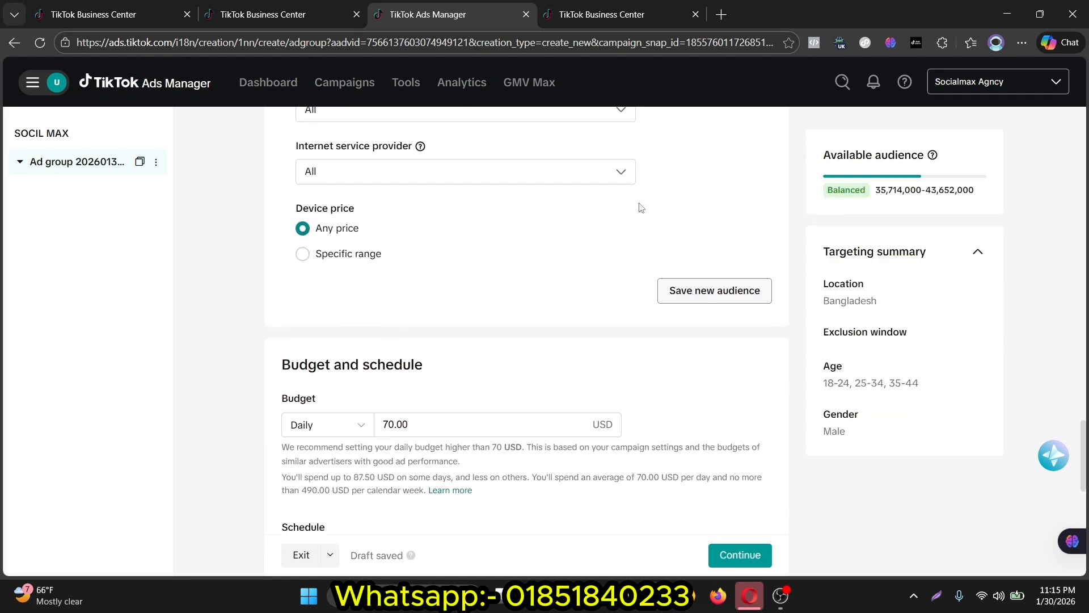
scroll(614, 222, down, 1)
scroll(427, 289, down, 1)
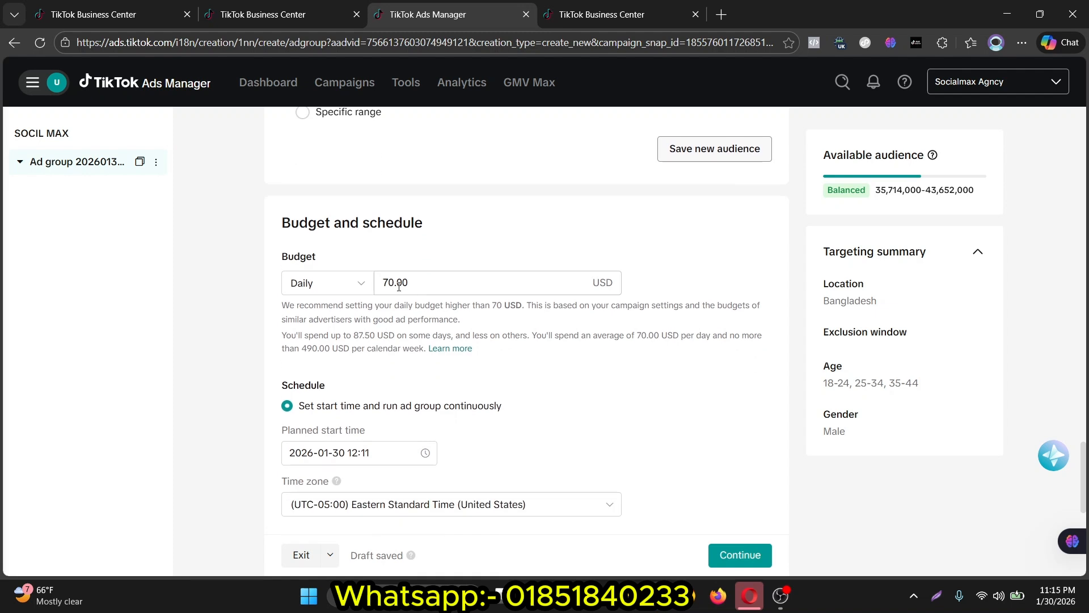
drag(390, 282, 395, 282)
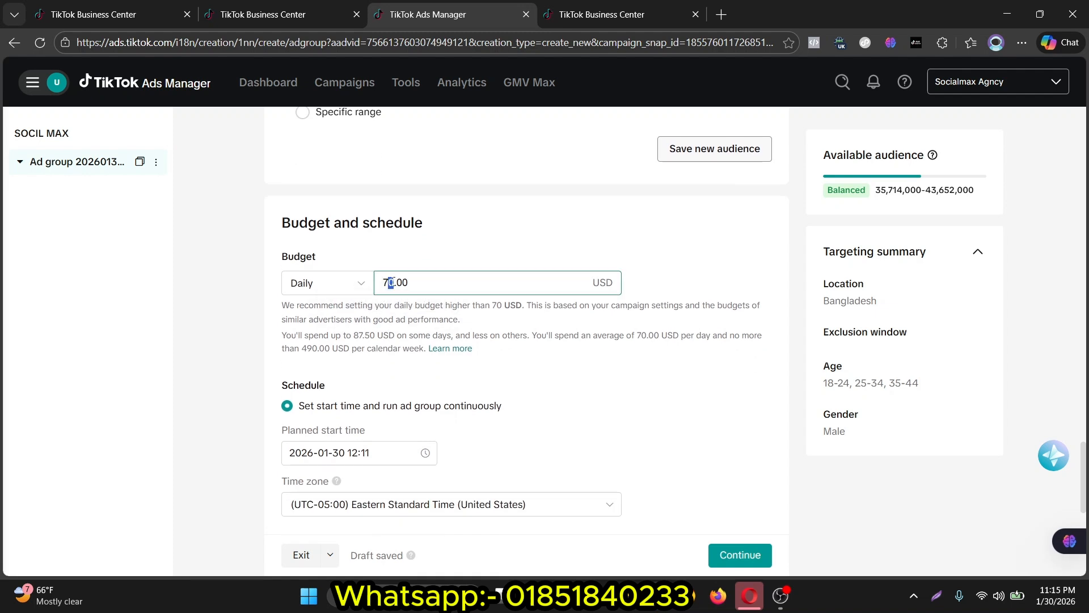
double_click(391, 282)
text(20)
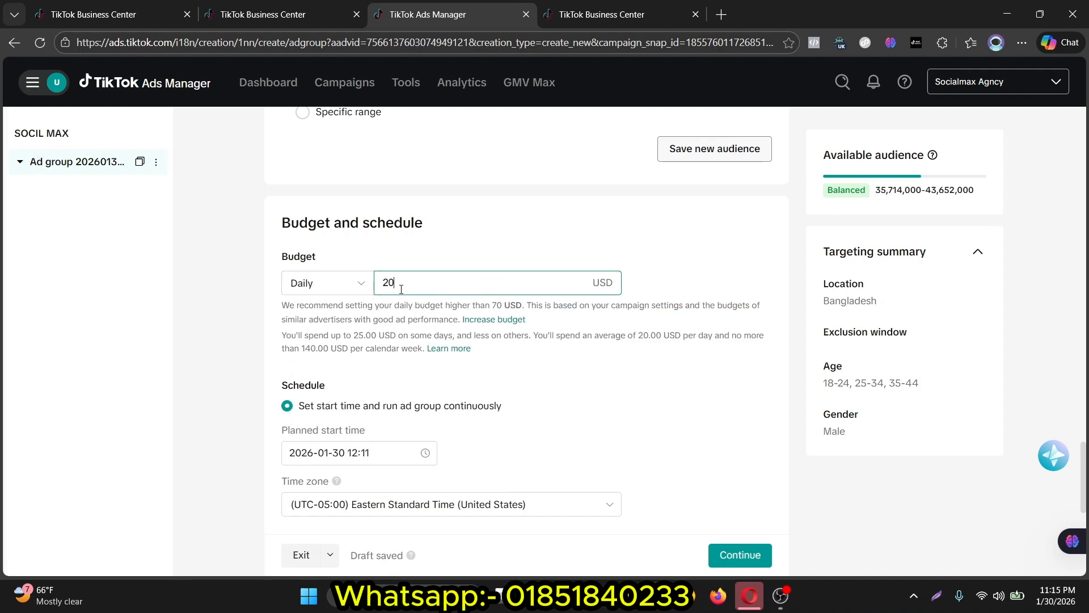
- Try a daily budget below the minimum, such as 2 USD, and re-enter 20 USD
key(BackSpace)
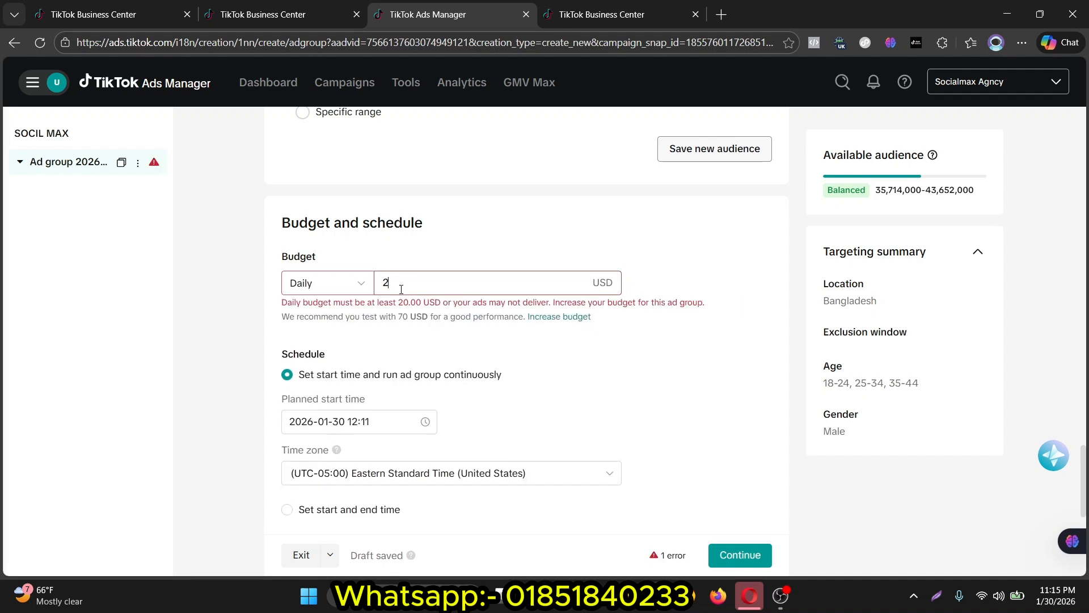
text(1)
key(BackSpace)
text(19)
key(BackSpace)
key(BackSpace)
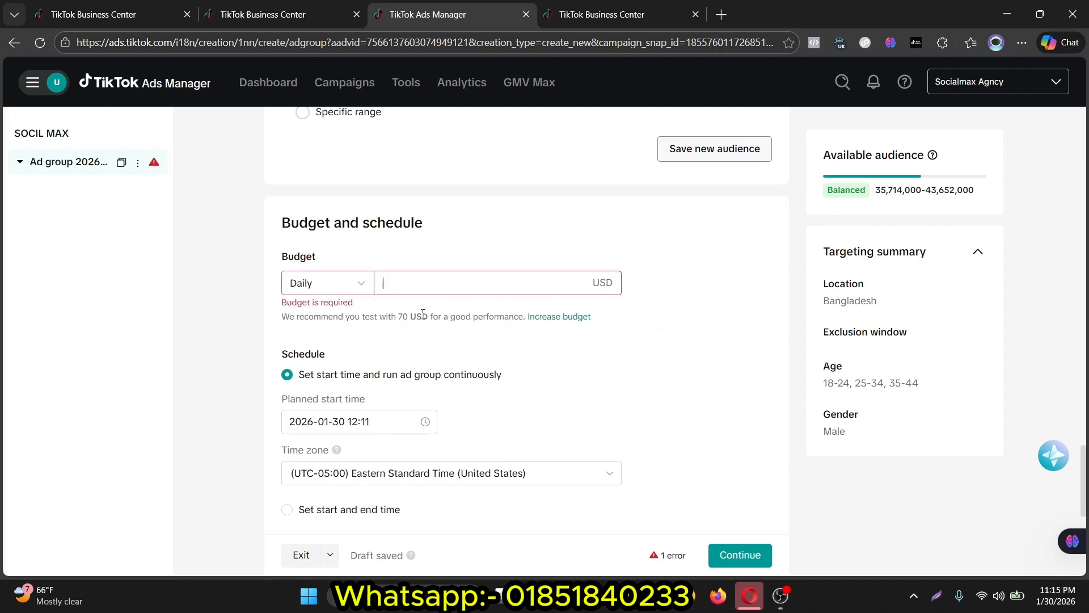
text(20)
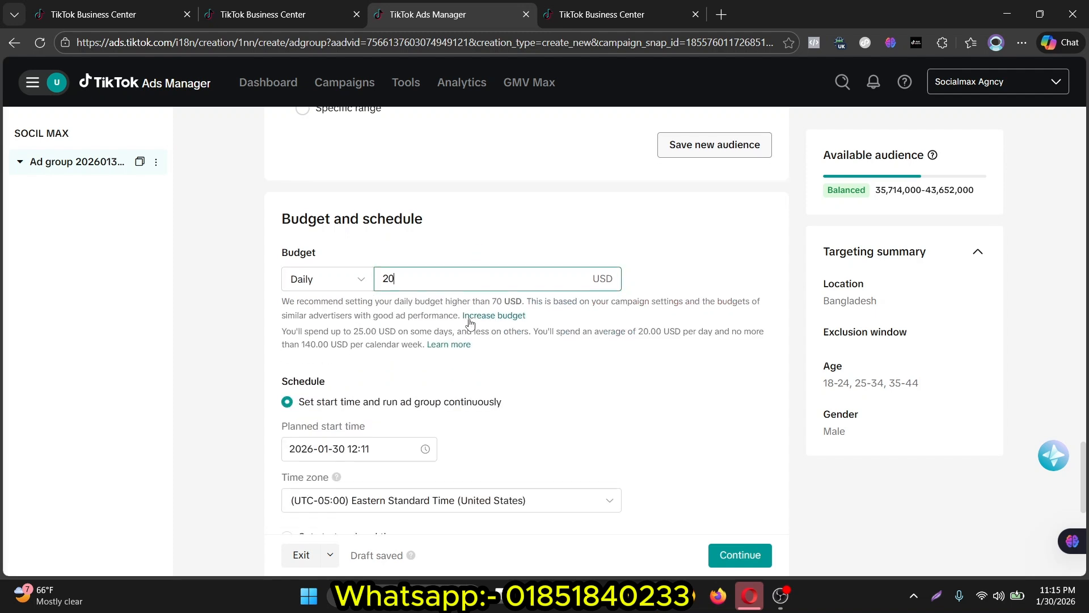
- Search the schedule's time zones for 06 and choose (UTC+06:00) British Summer Time (Bangladesh)
scroll(470, 323, down, 1)
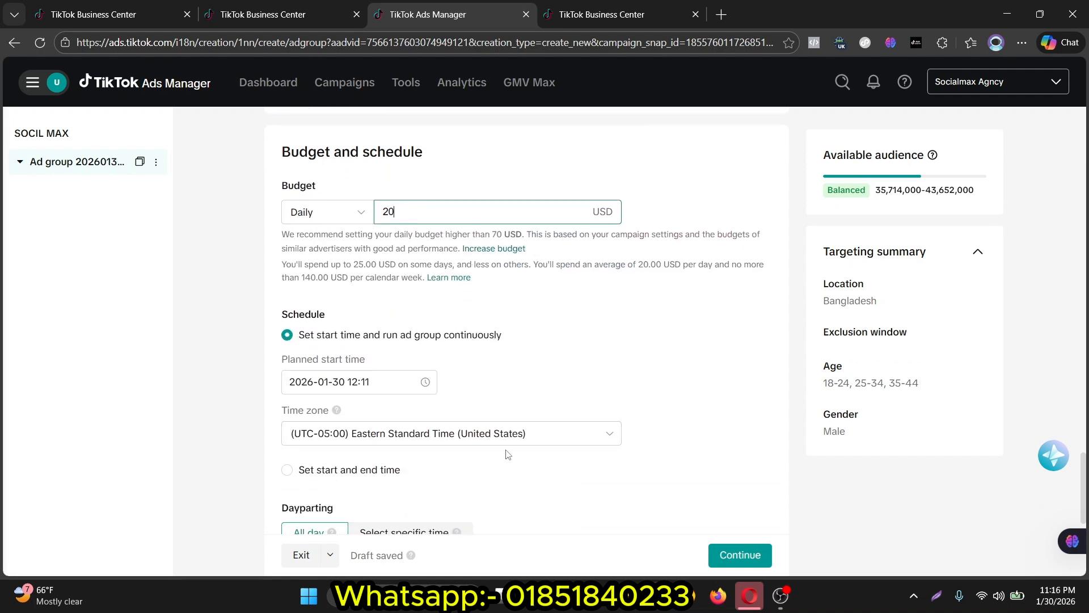
scroll(506, 452, down, 1)
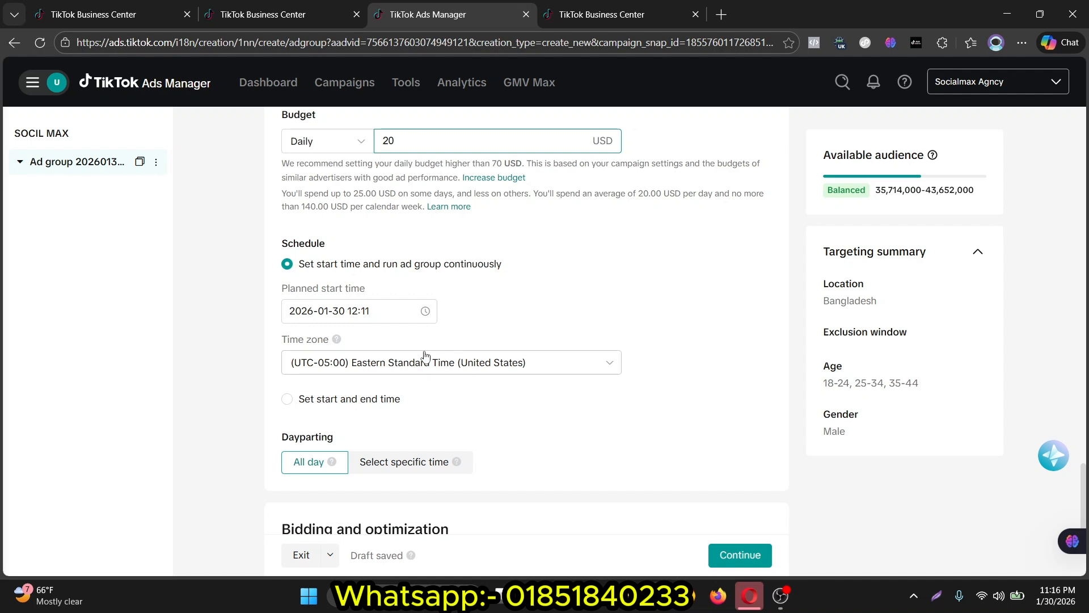
click(466, 366)
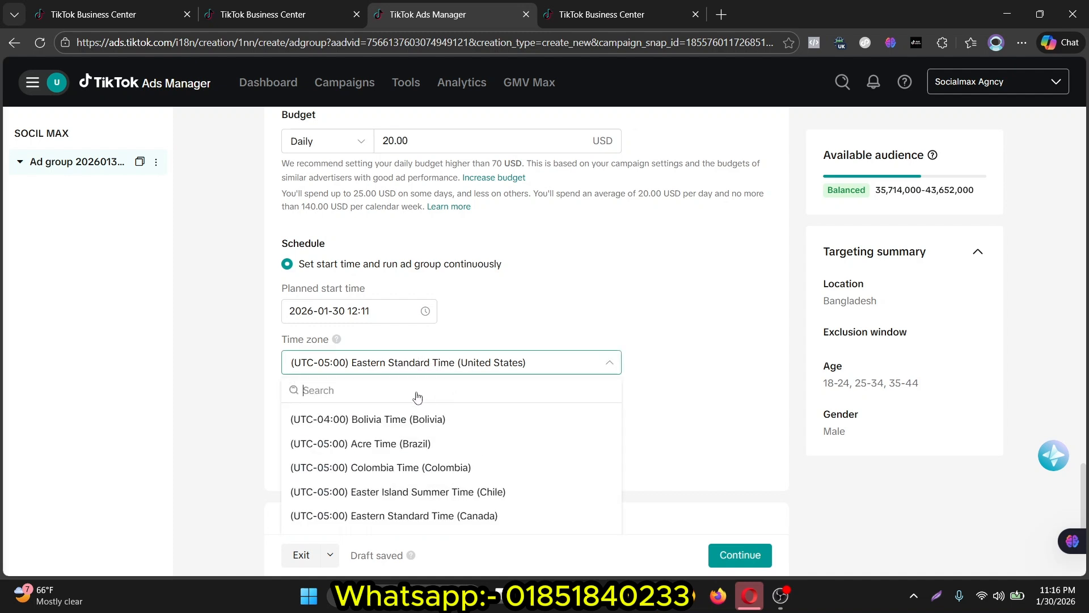
text(06)
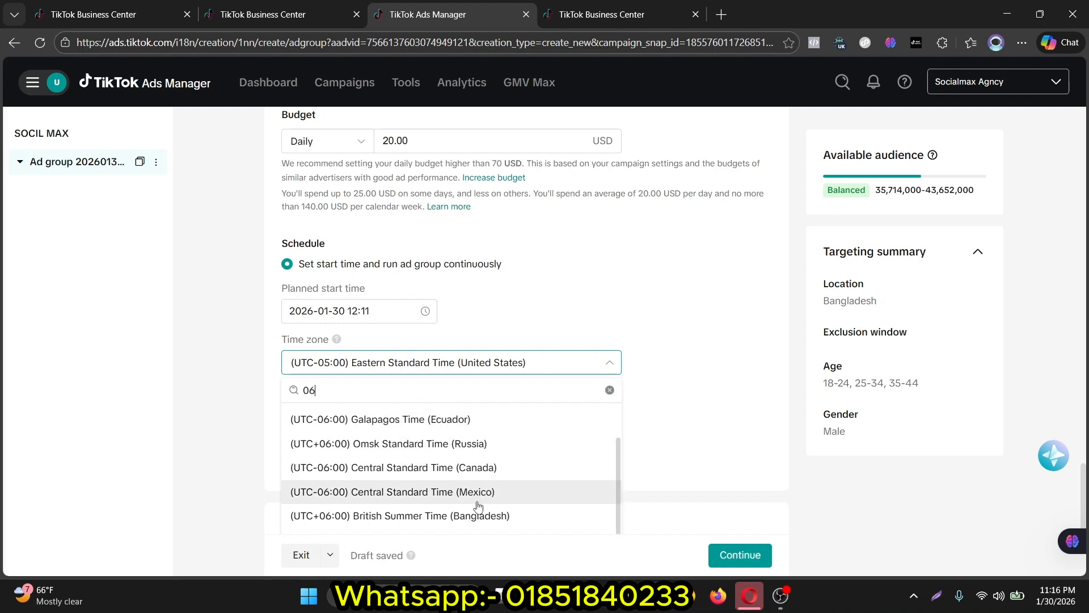
click(467, 516)
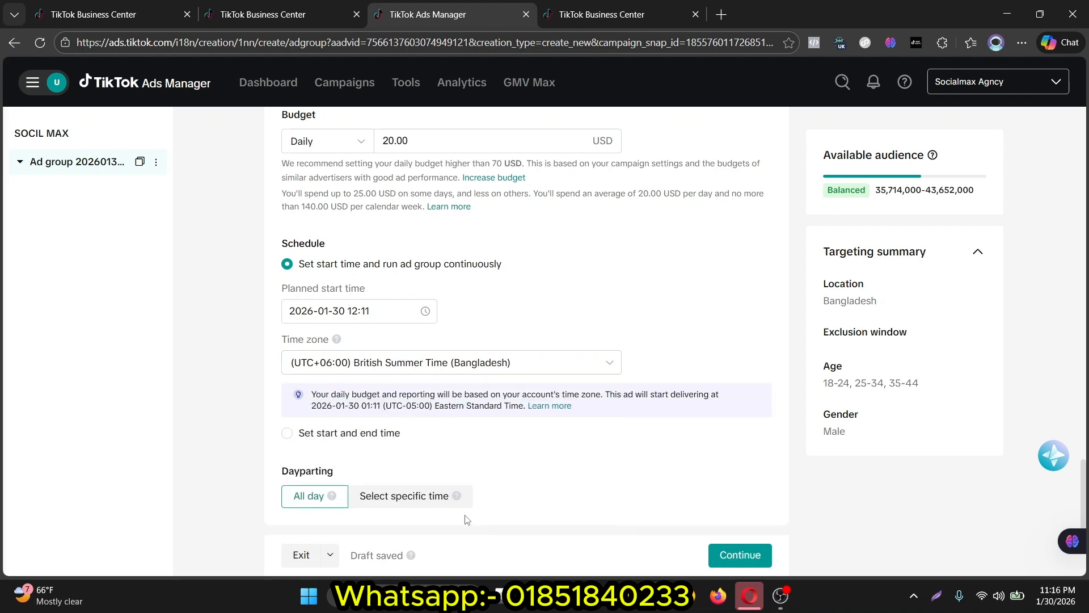
- Set the planned start time to 23:16 on 2026-01-30 and confirm it
click(355, 311)
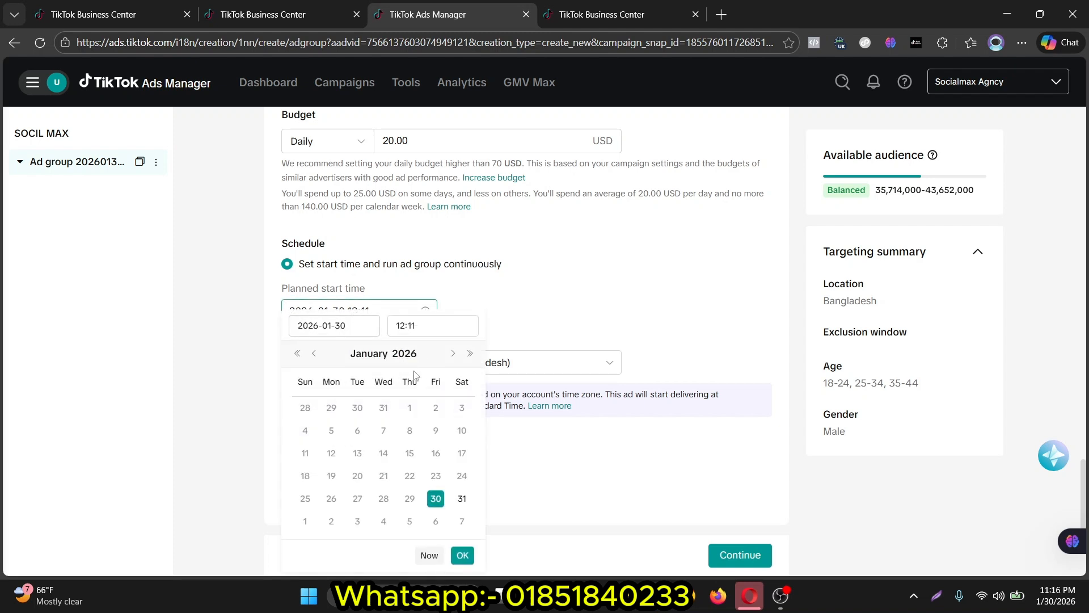
click(404, 326)
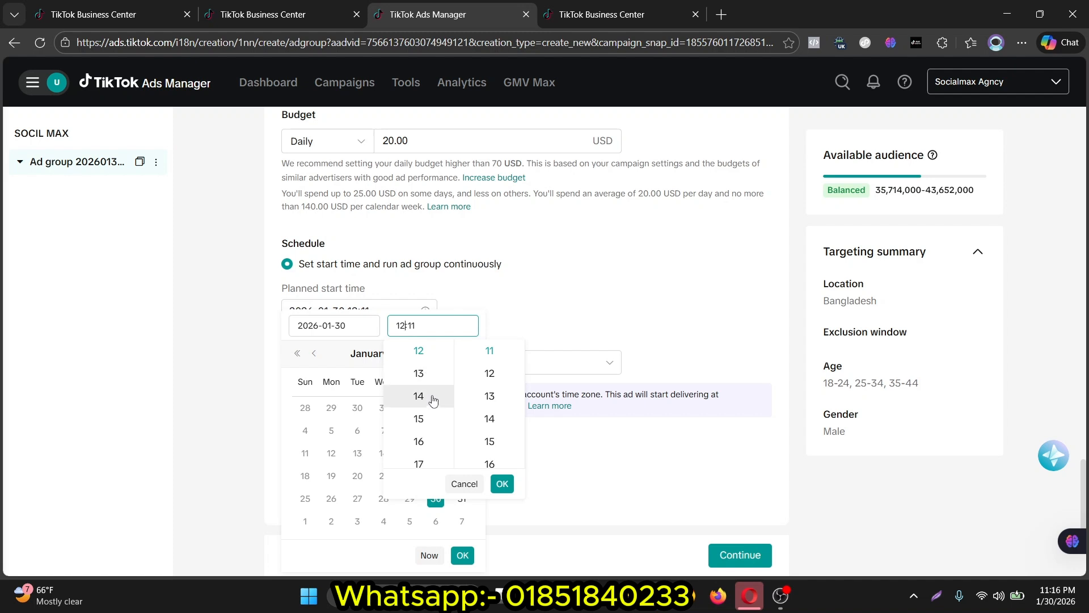
scroll(428, 407, down, 3)
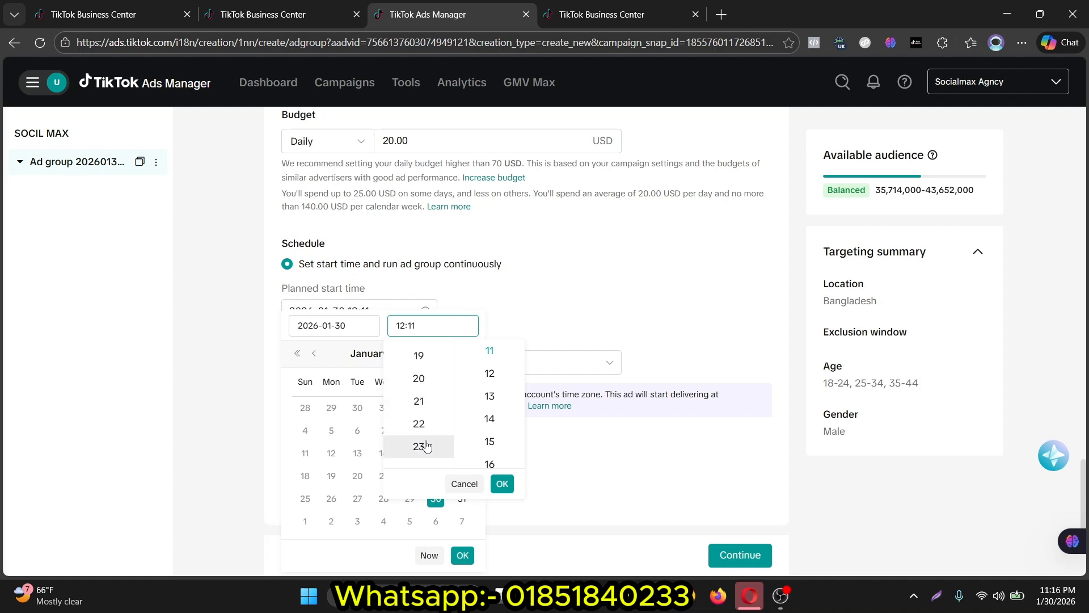
click(421, 446)
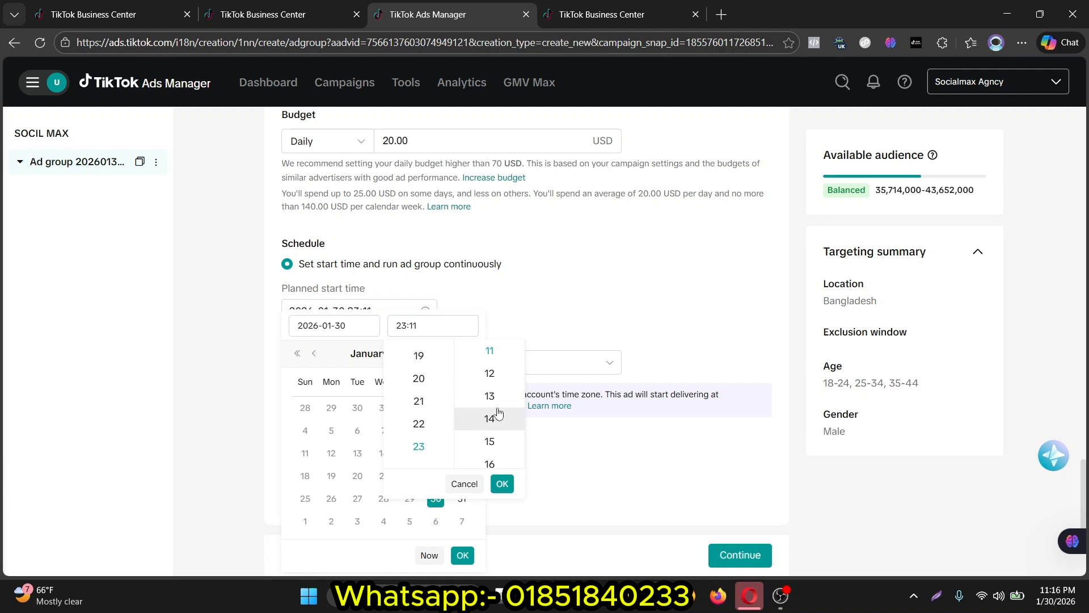
click(489, 463)
click(503, 484)
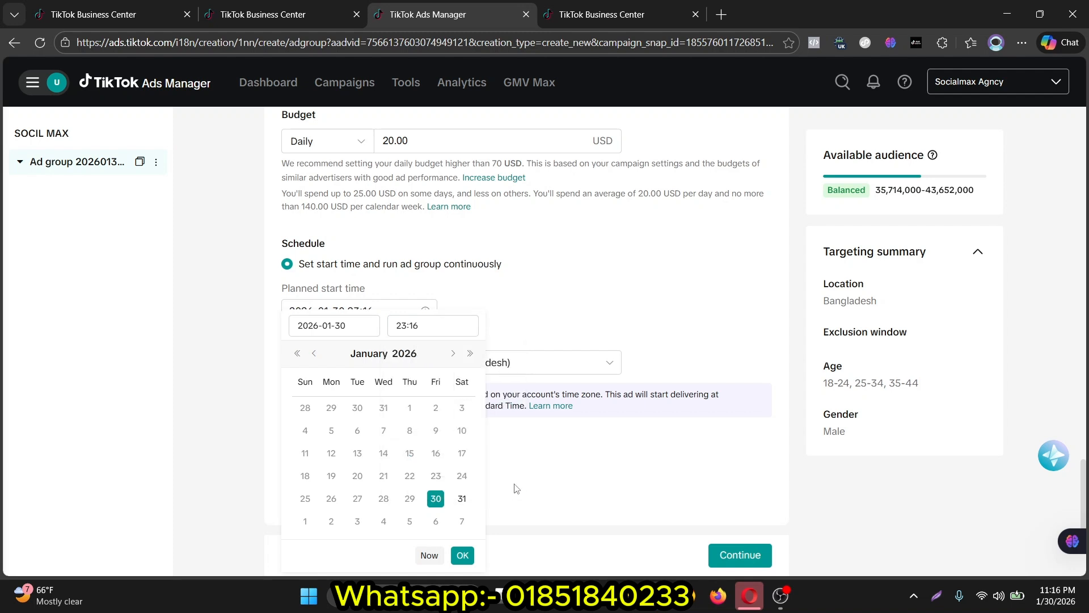
click(463, 553)
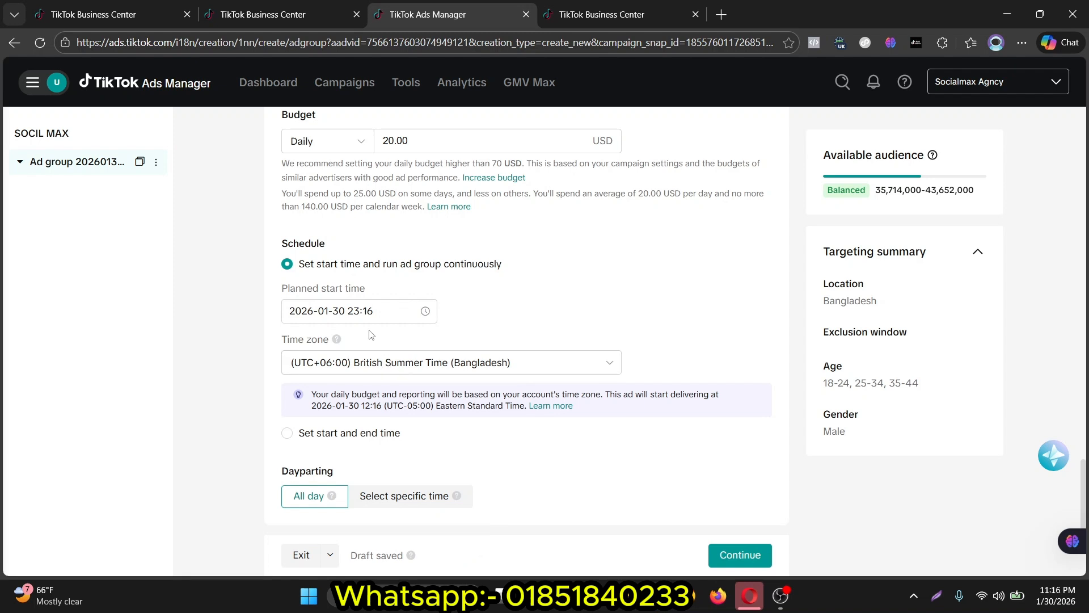
- Switch dayparting to specific times and select about 02:30 to 21:30 for Monday through Saturday
scroll(370, 334, down, 3)
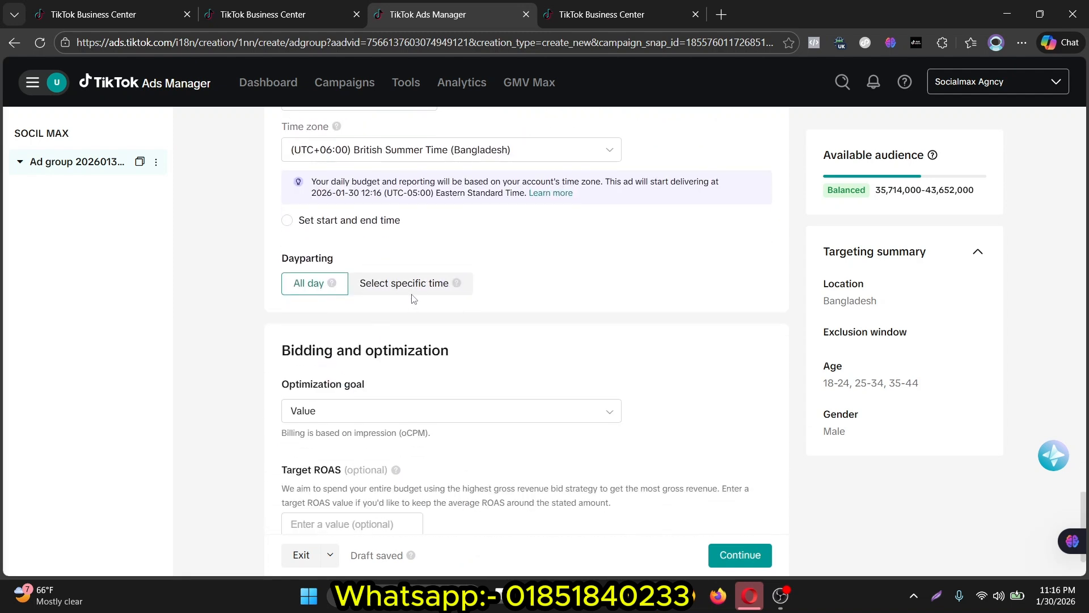
click(417, 285)
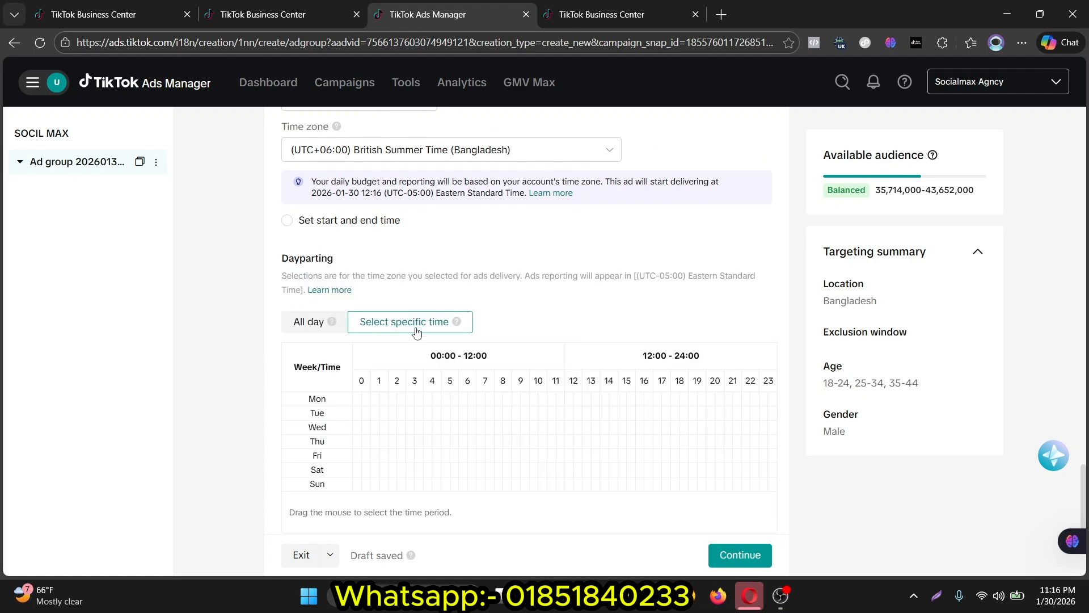
scroll(417, 332, down, 3)
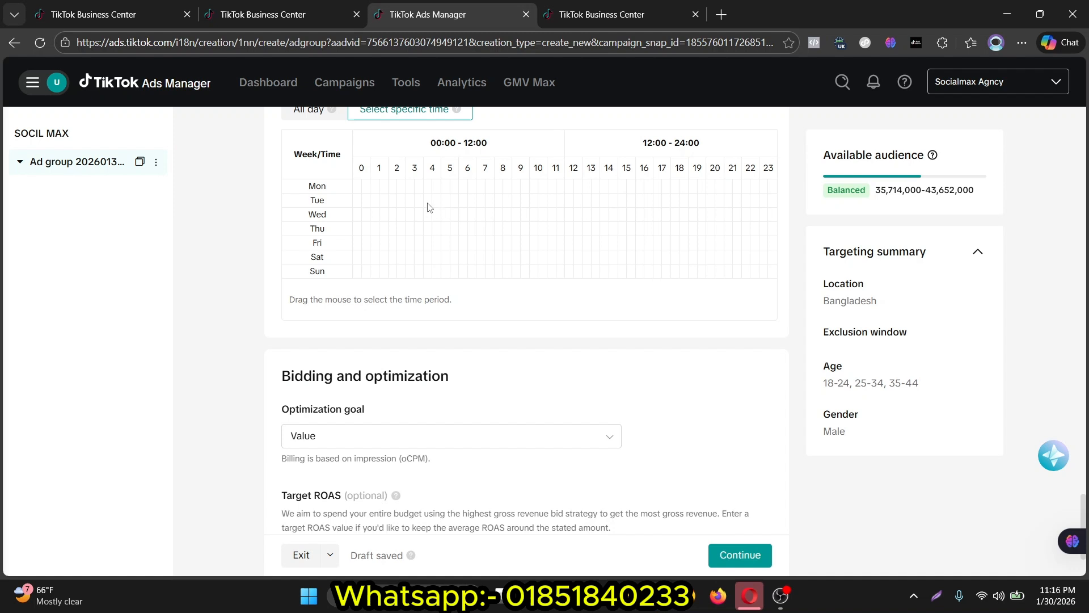
drag(400, 190, 727, 268)
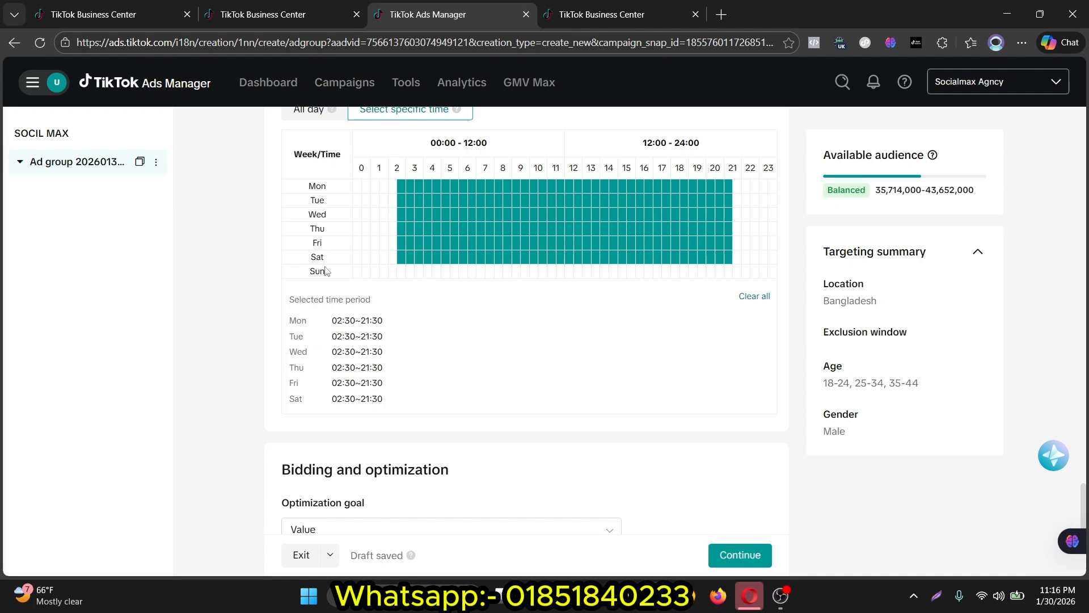
scroll(453, 238, up, 1)
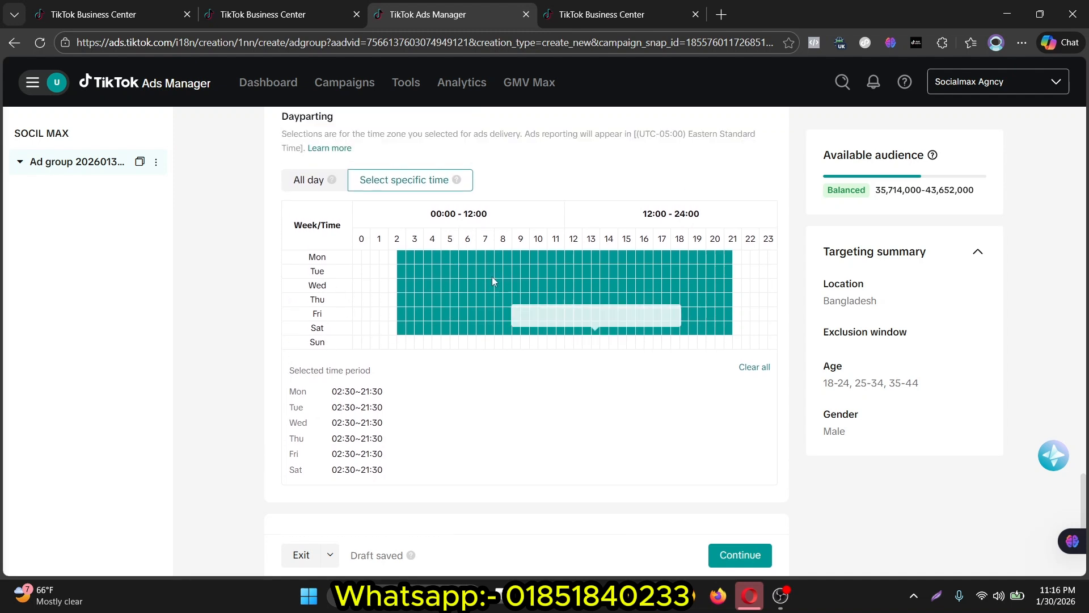
- Return dayparting to All day and set the optimization goal to Conversion
click(305, 181)
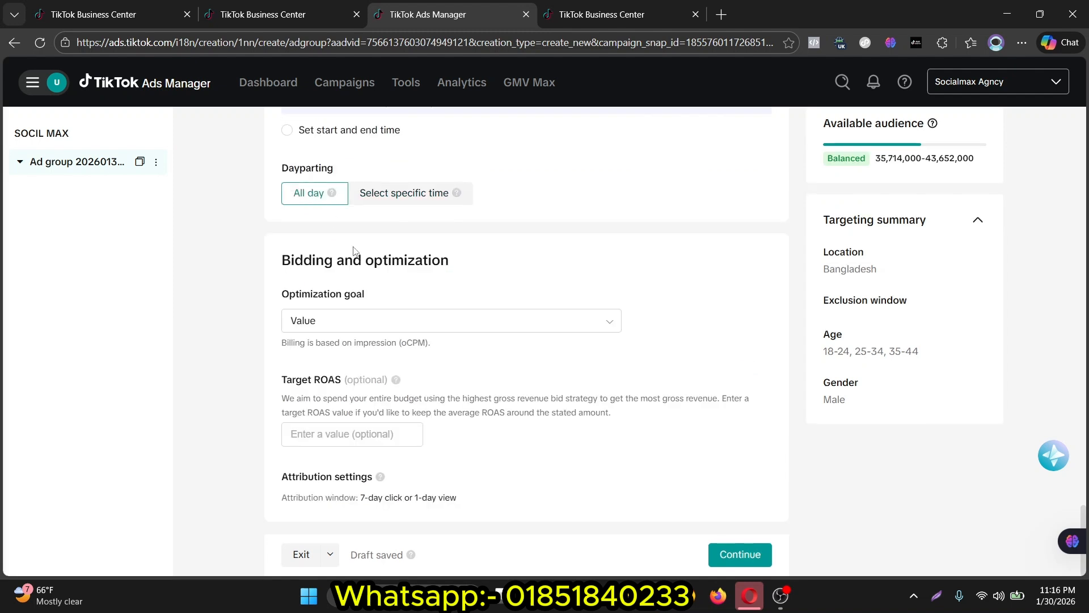
click(368, 326)
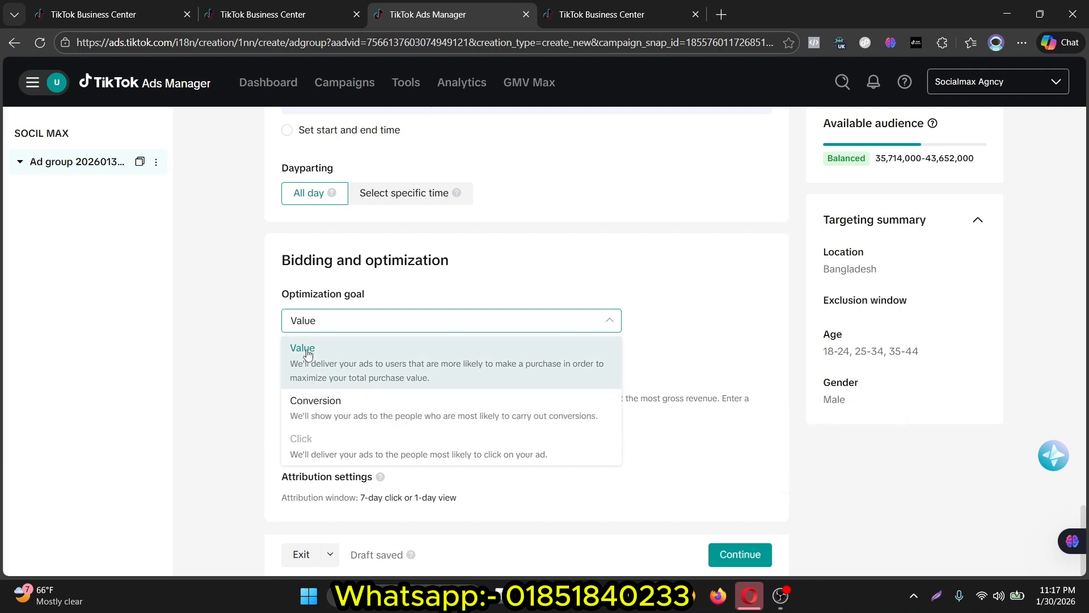
click(316, 407)
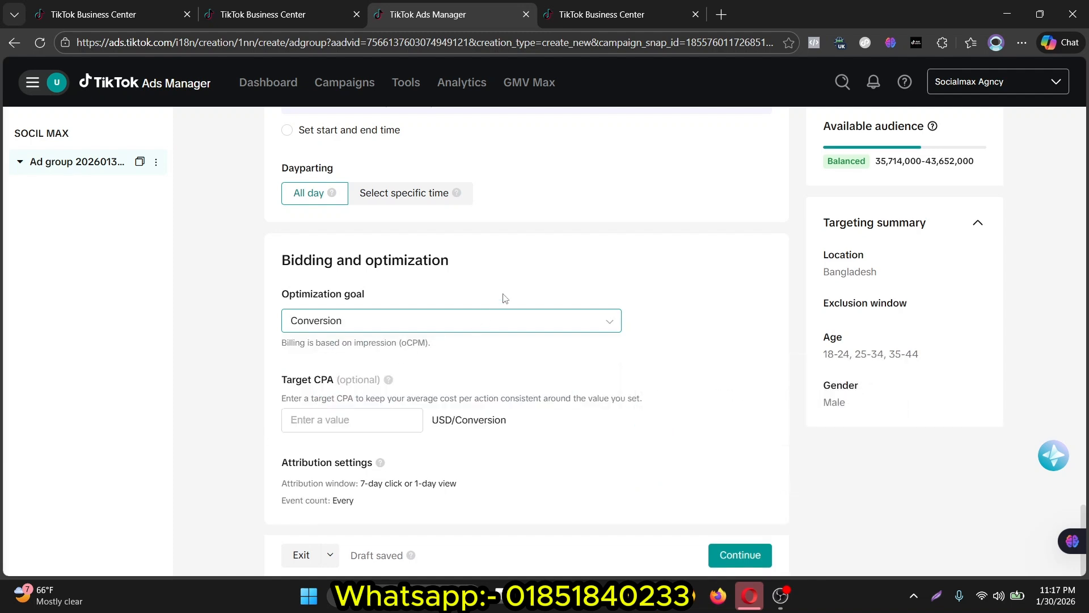
- Leave the target CPA empty, continue to the ad setup and open the TikTok posts available as ad creatives
click(363, 416)
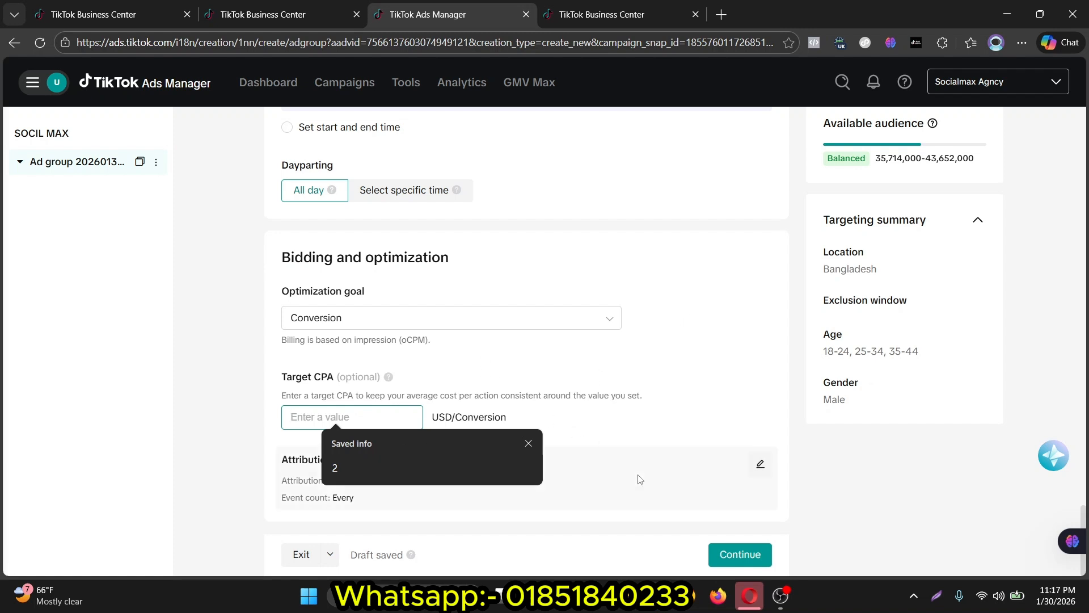
click(744, 557)
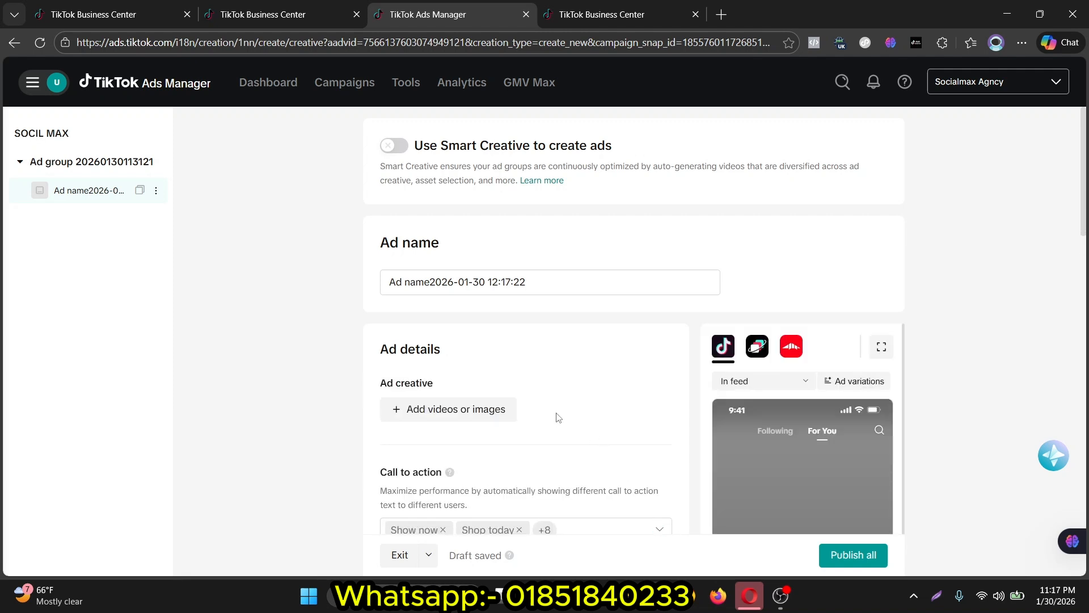
scroll(555, 411, down, 2)
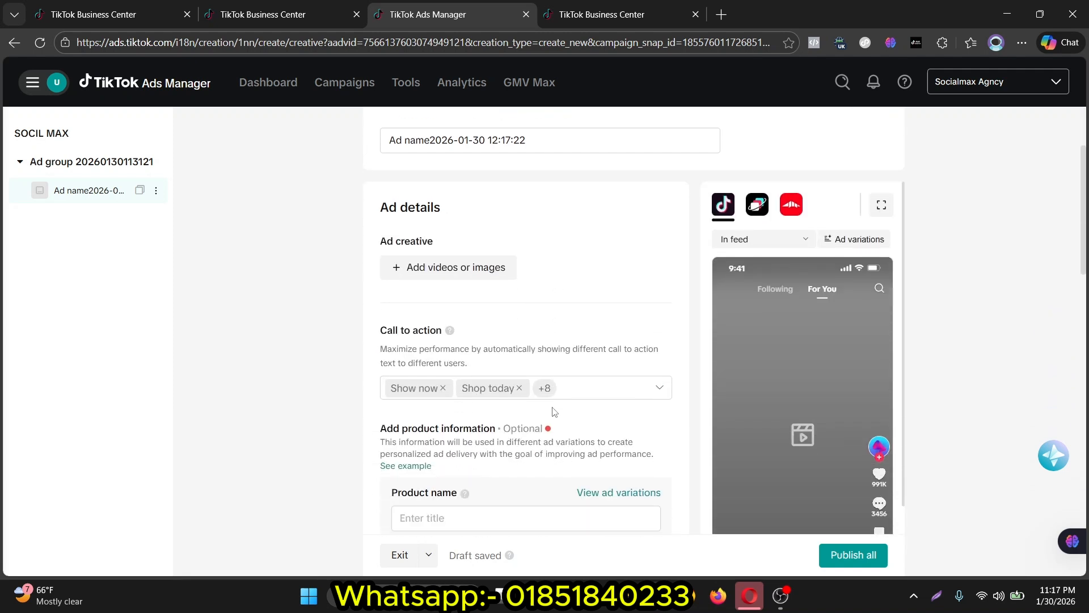
click(475, 269)
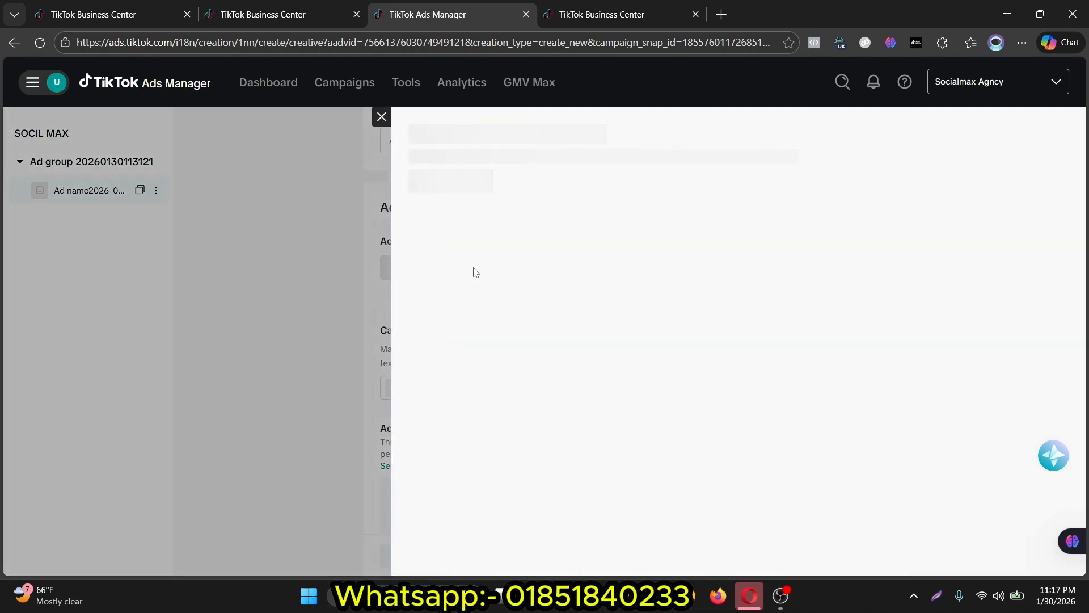
click(381, 116)
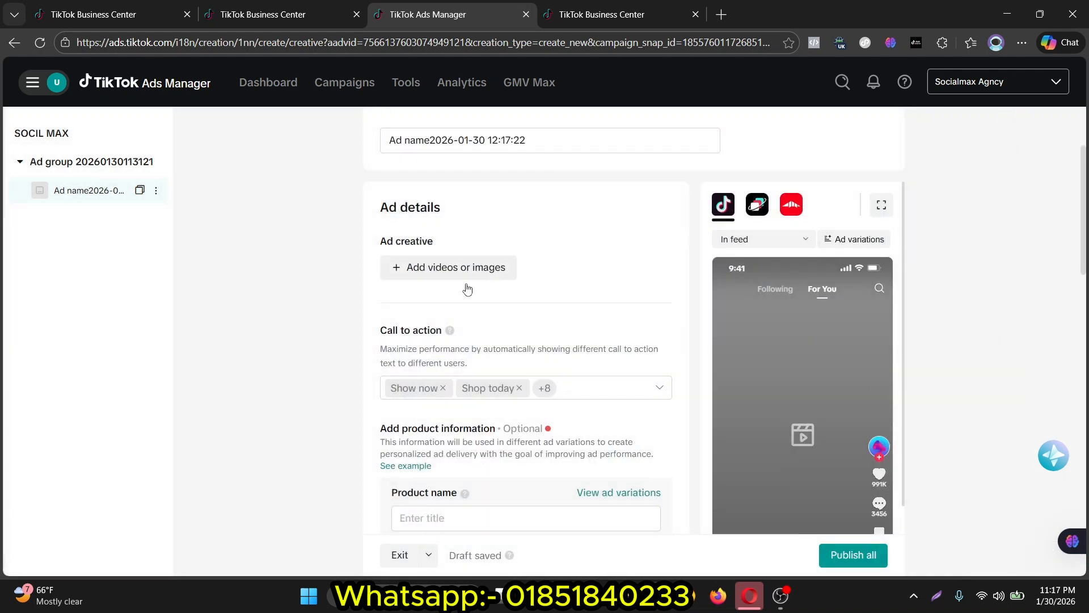
click(435, 278)
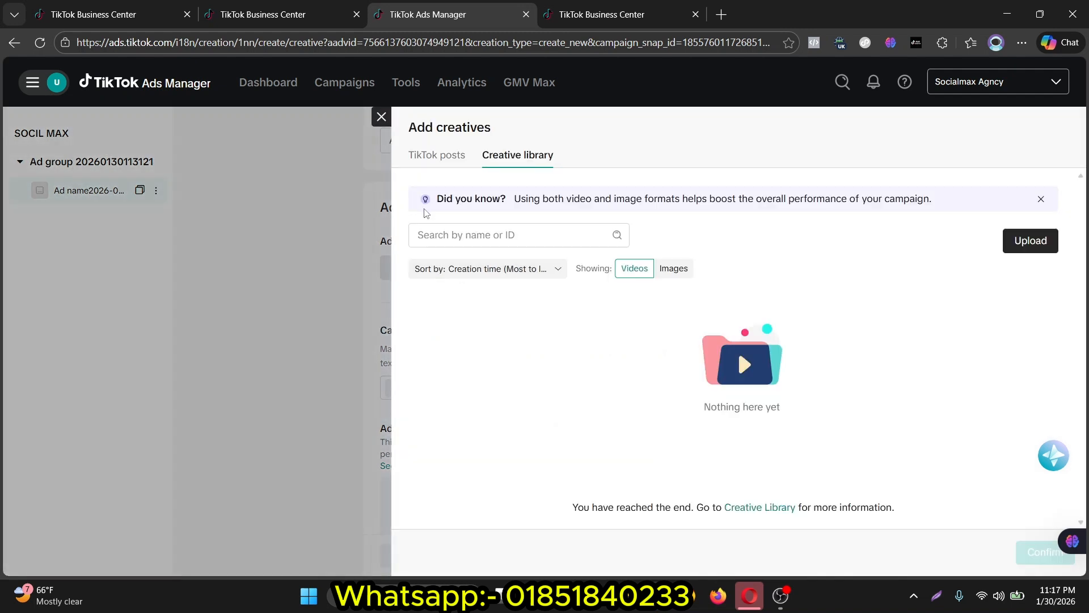
click(430, 161)
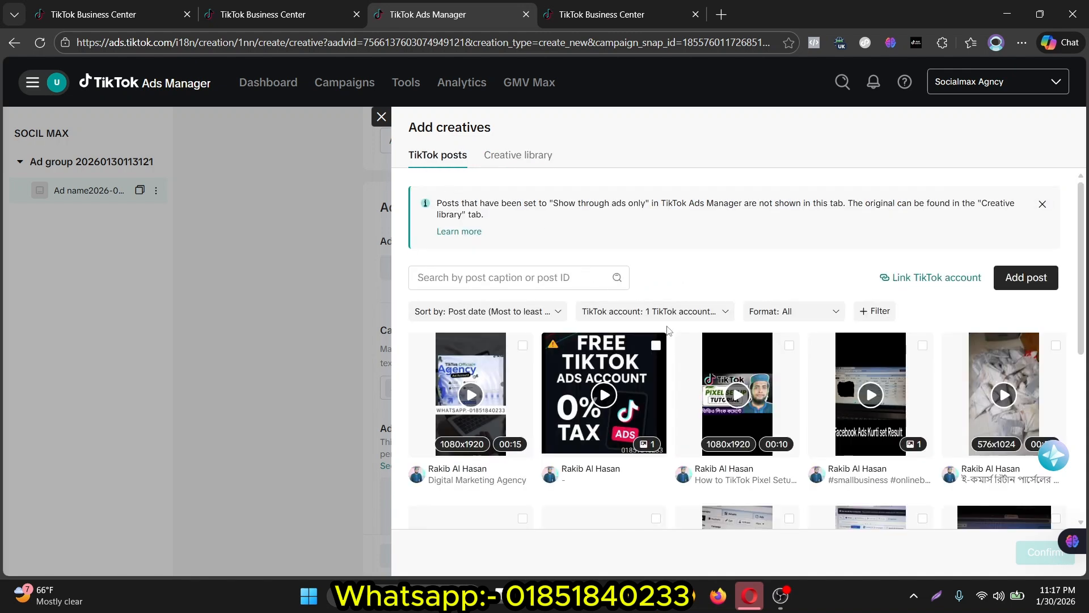
- Check the TikTok account filter and select the FREE TIKTOK ADS ACCOUNT 0% TAX image post as the creative
click(649, 312)
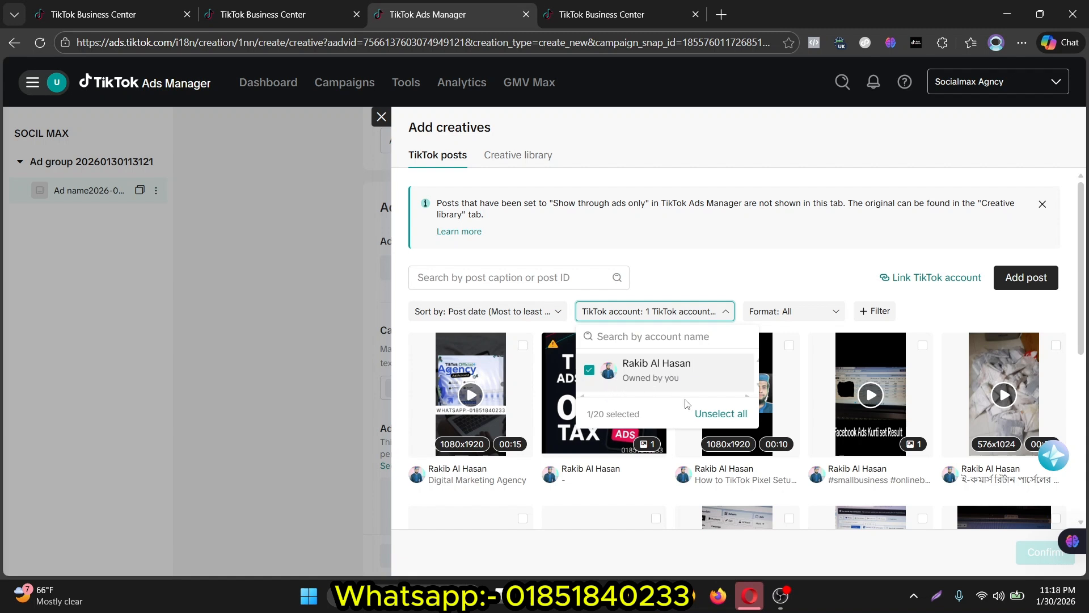
click(680, 243)
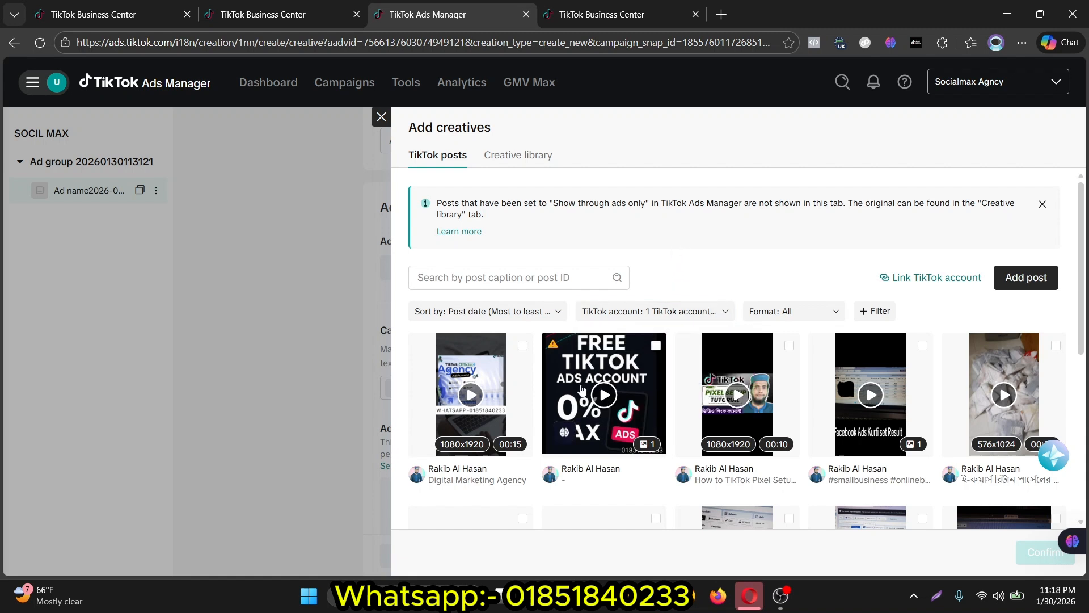
click(636, 399)
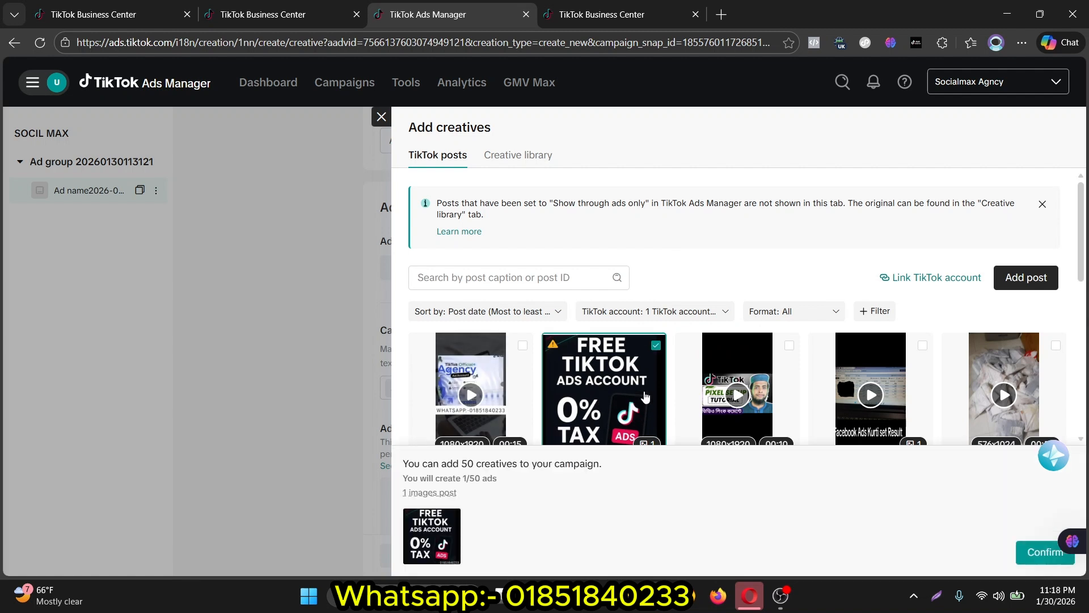
scroll(713, 391, down, 1)
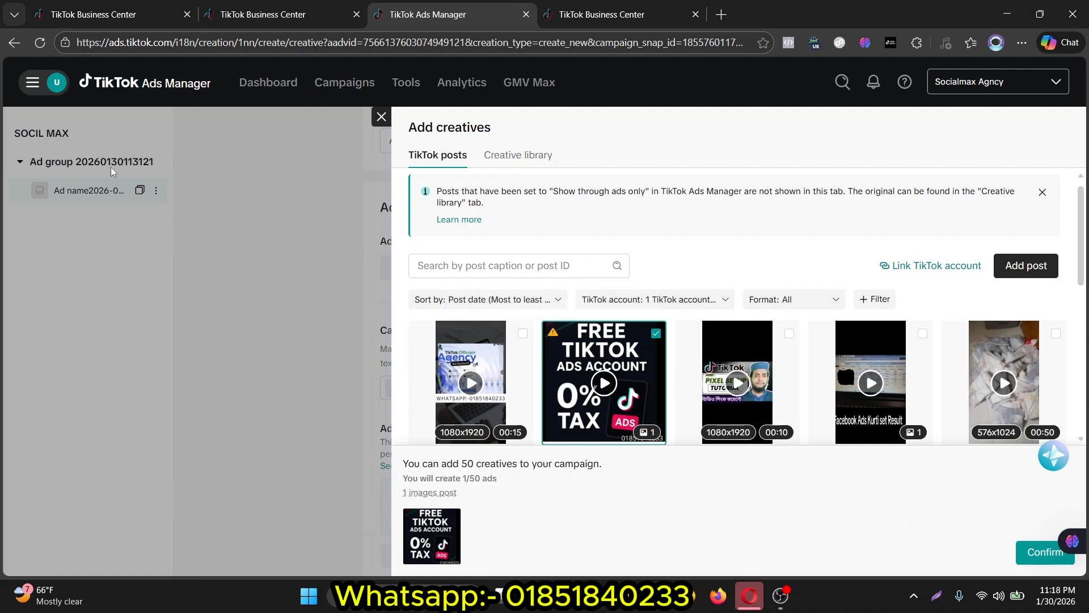
- Try adding the pixel tutorial and Facebook Ads posts, deselect both, and confirm only the 0% TAX image post
click(747, 369)
click(871, 368)
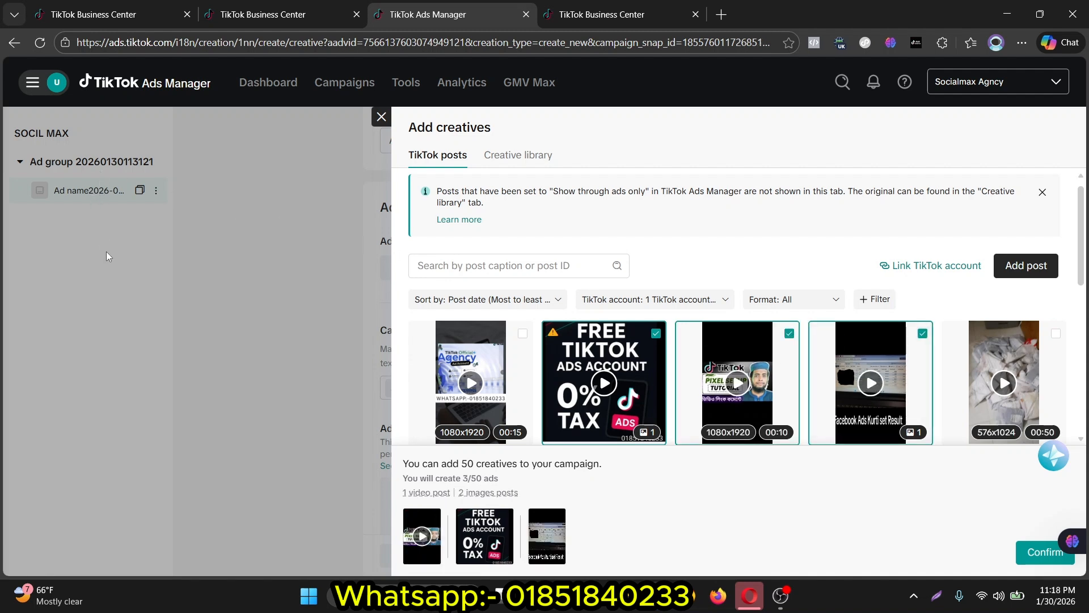
click(725, 342)
click(829, 341)
click(1046, 553)
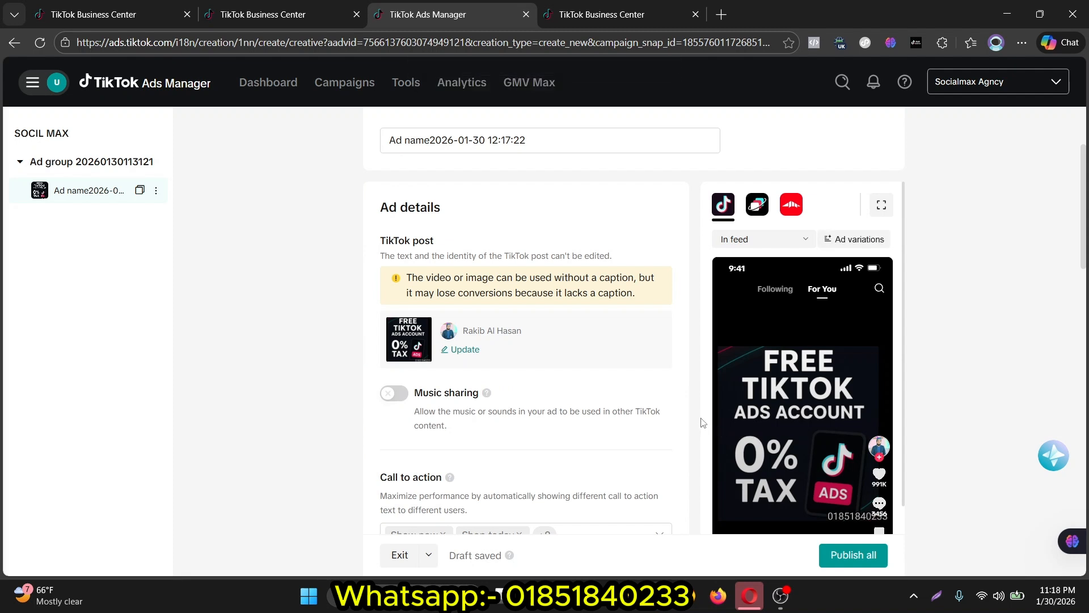
- Examine the preselected and available call-to-action options for the ad
scroll(570, 379, down, 3)
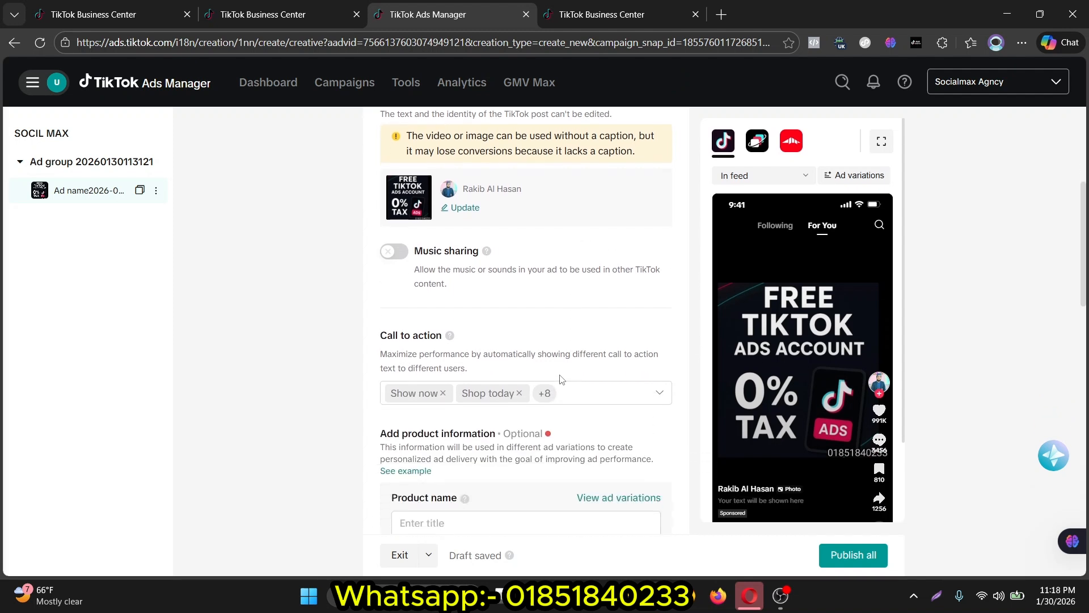
click(607, 393)
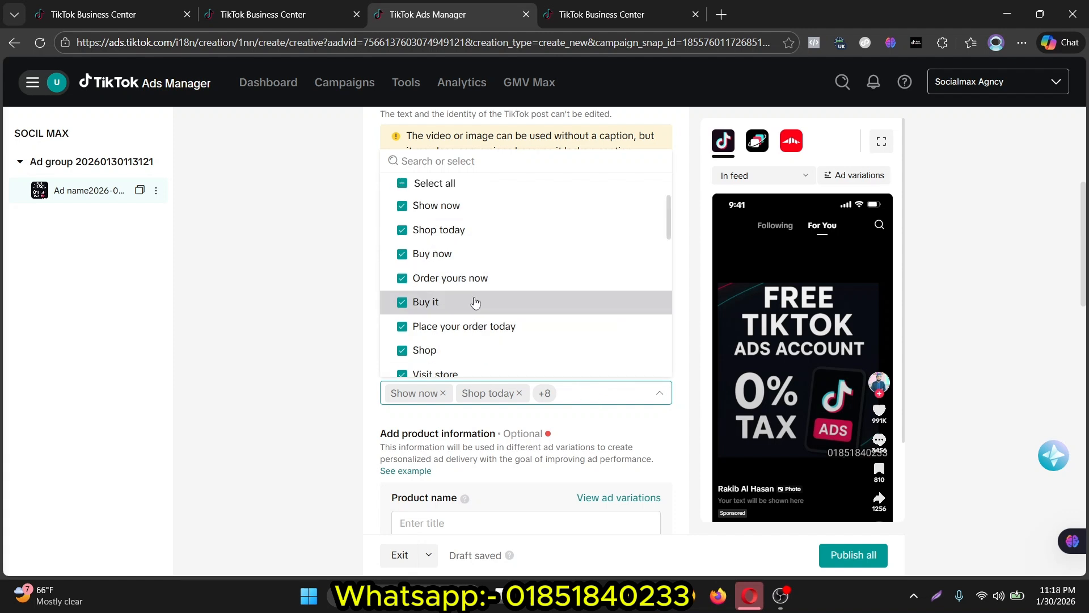
scroll(479, 306, down, 5)
scroll(479, 309, up, 4)
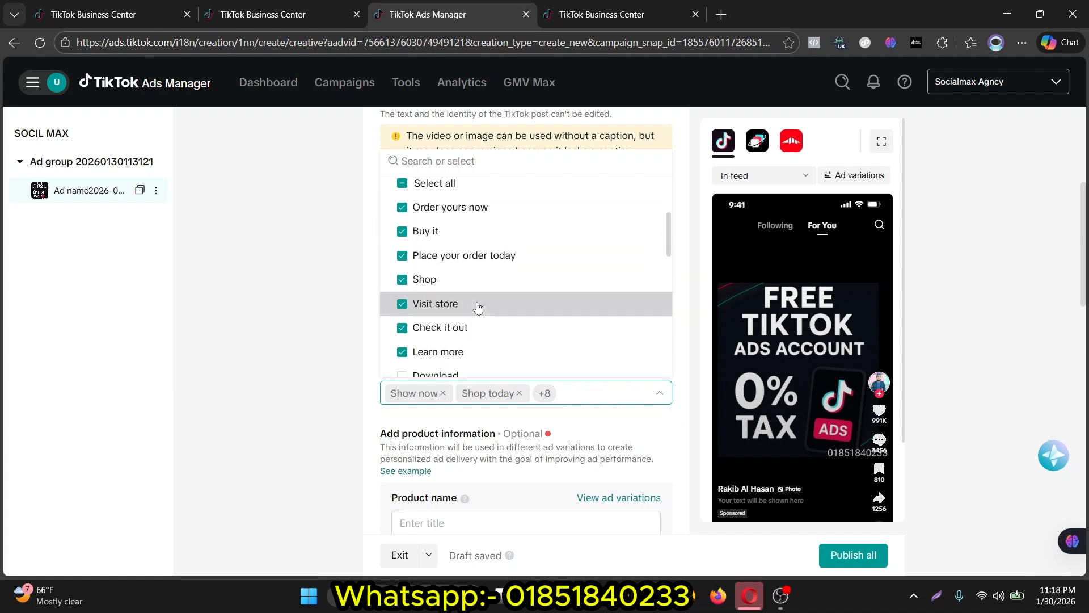
scroll(478, 307, up, 4)
scroll(478, 308, up, 1)
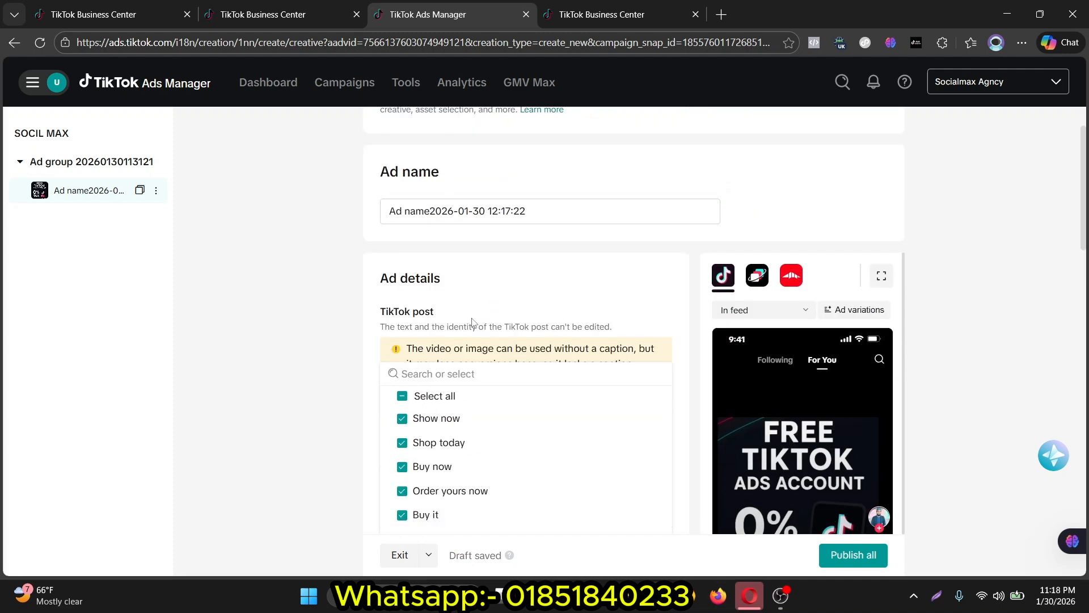
scroll(460, 439, down, 1)
scroll(459, 440, down, 2)
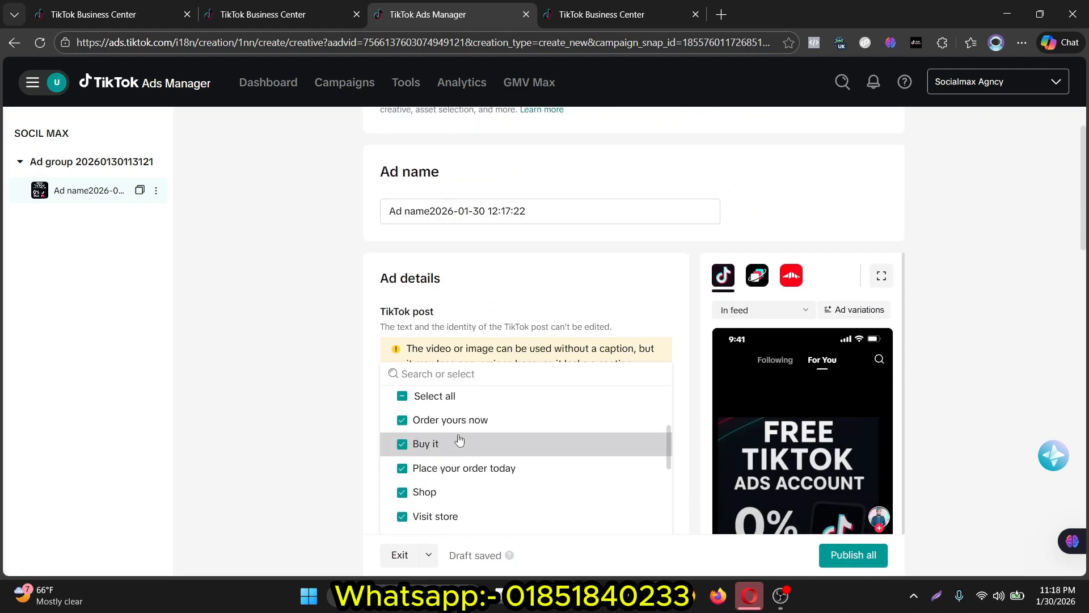
scroll(460, 441, up, 3)
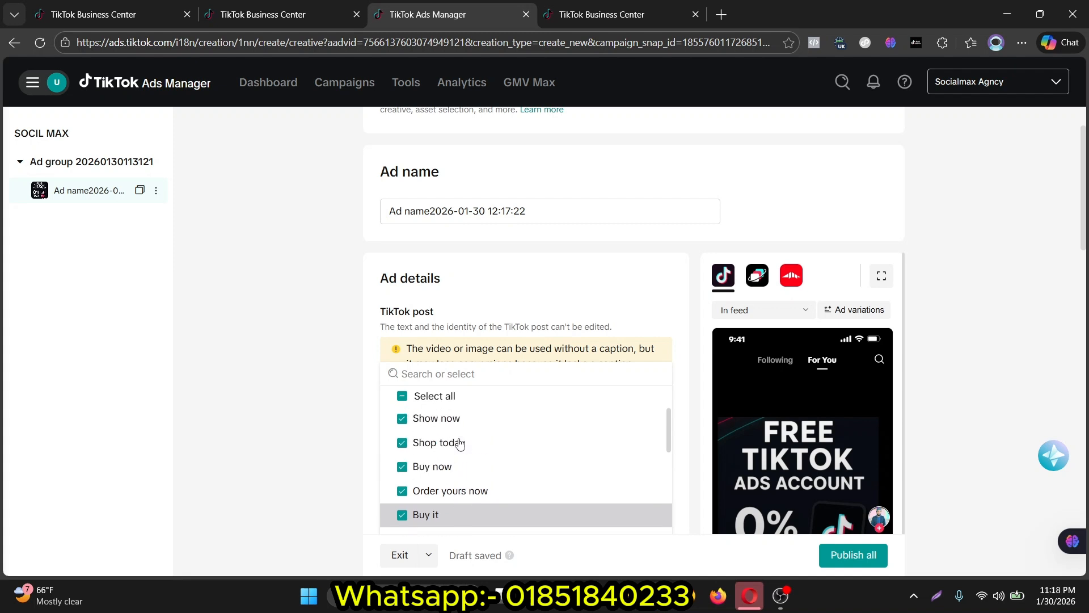
scroll(339, 385, down, 3)
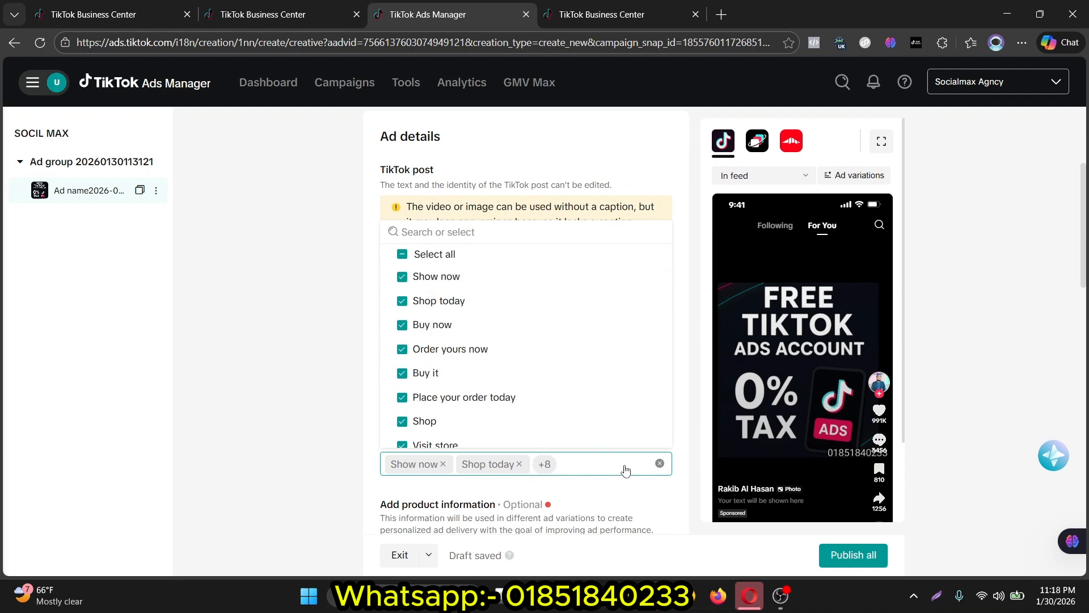
- Clear the preset calls to action and select Buy now, Buy it, Shop, Visit store, Shop now, Order now and View now
click(658, 464)
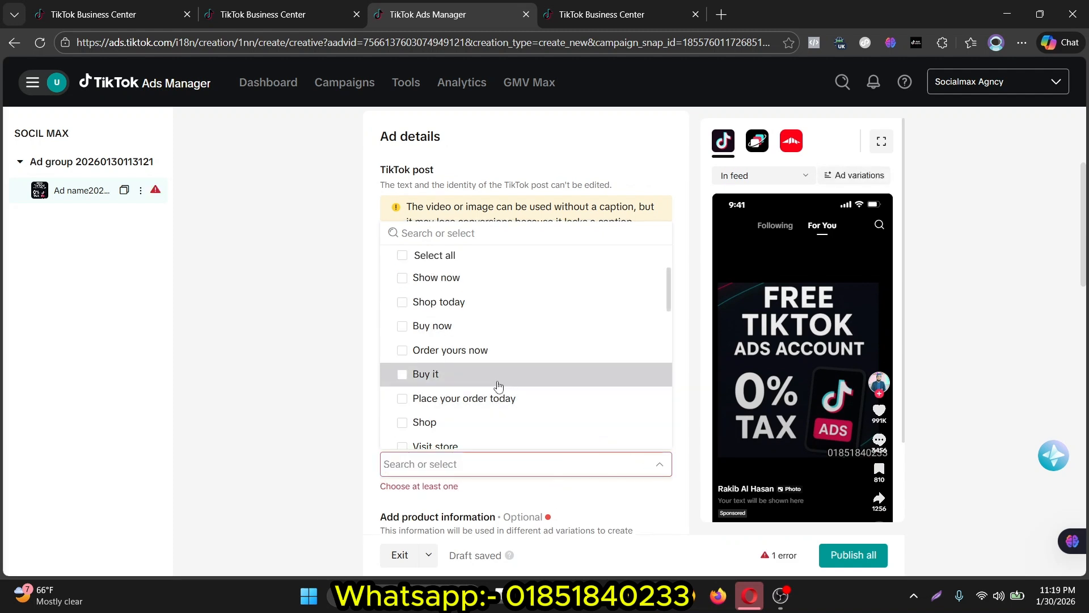
click(401, 326)
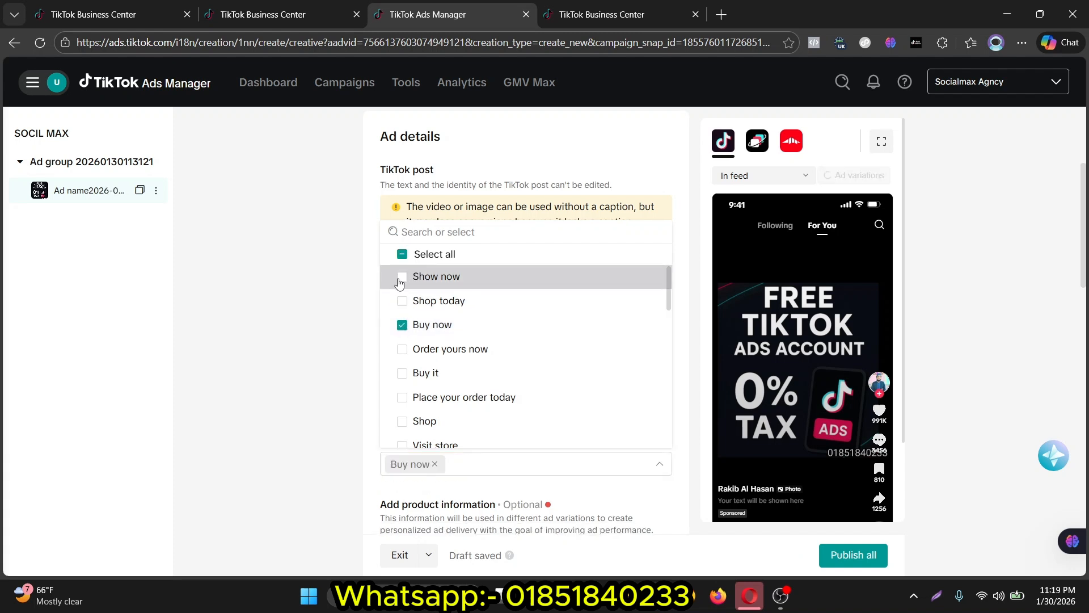
click(402, 373)
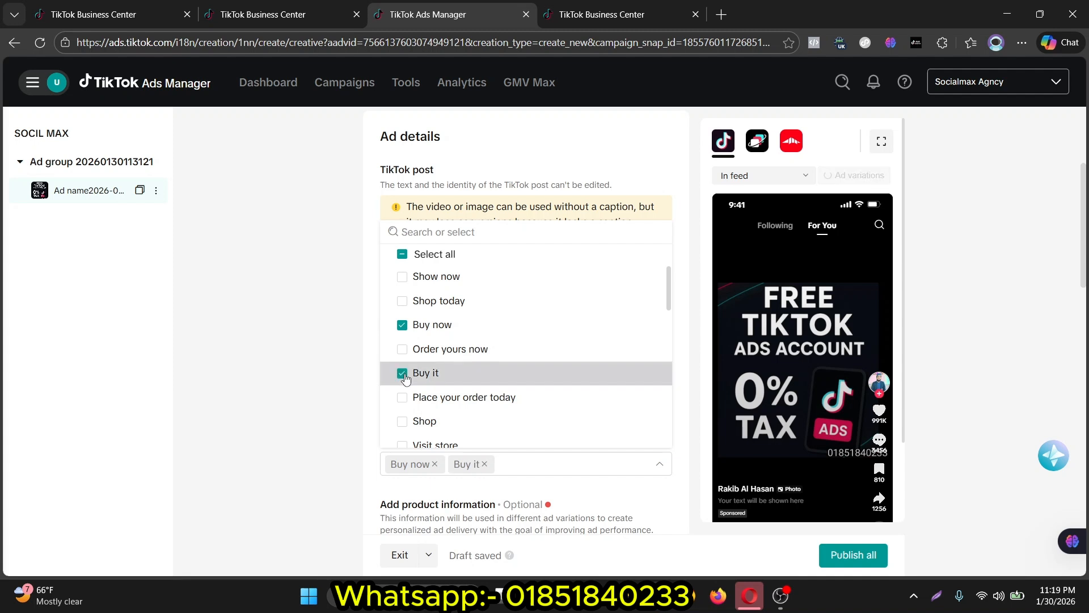
click(402, 420)
click(404, 443)
scroll(403, 443, down, 3)
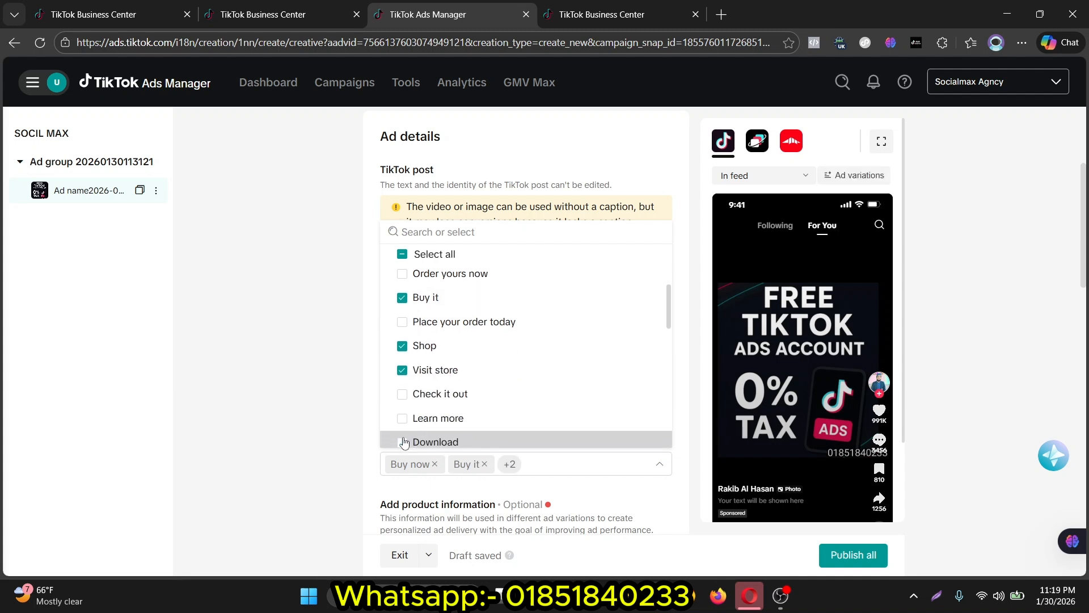
click(406, 403)
scroll(406, 403, down, 3)
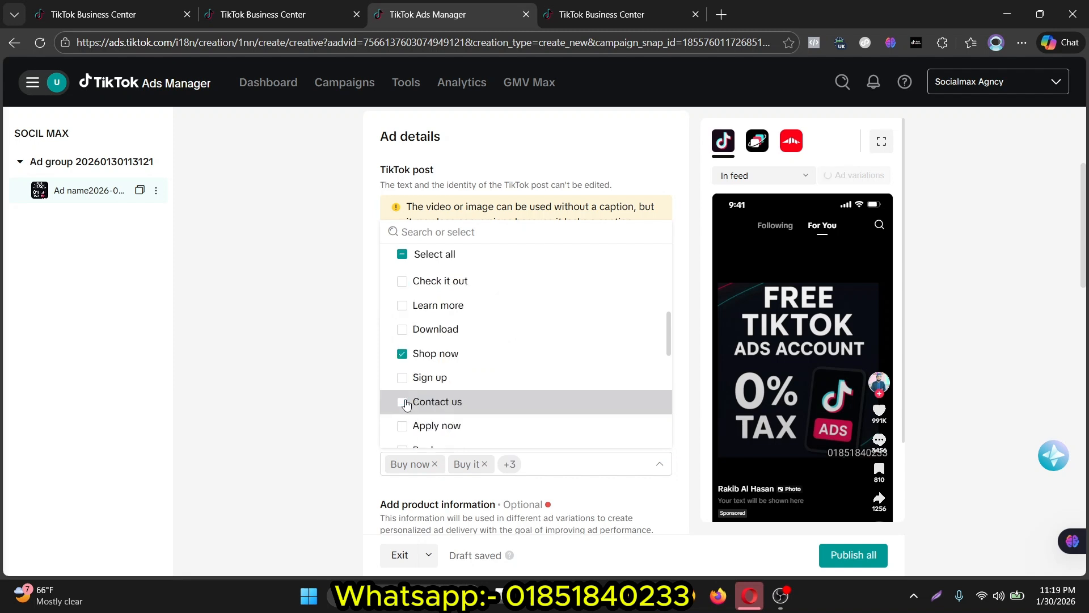
scroll(406, 400, down, 2)
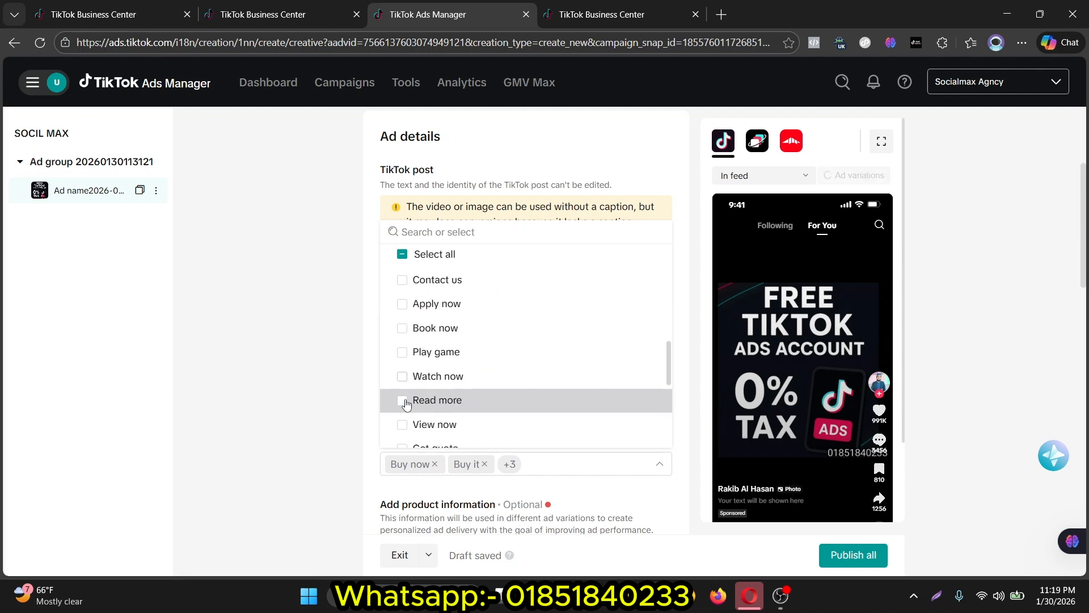
click(406, 429)
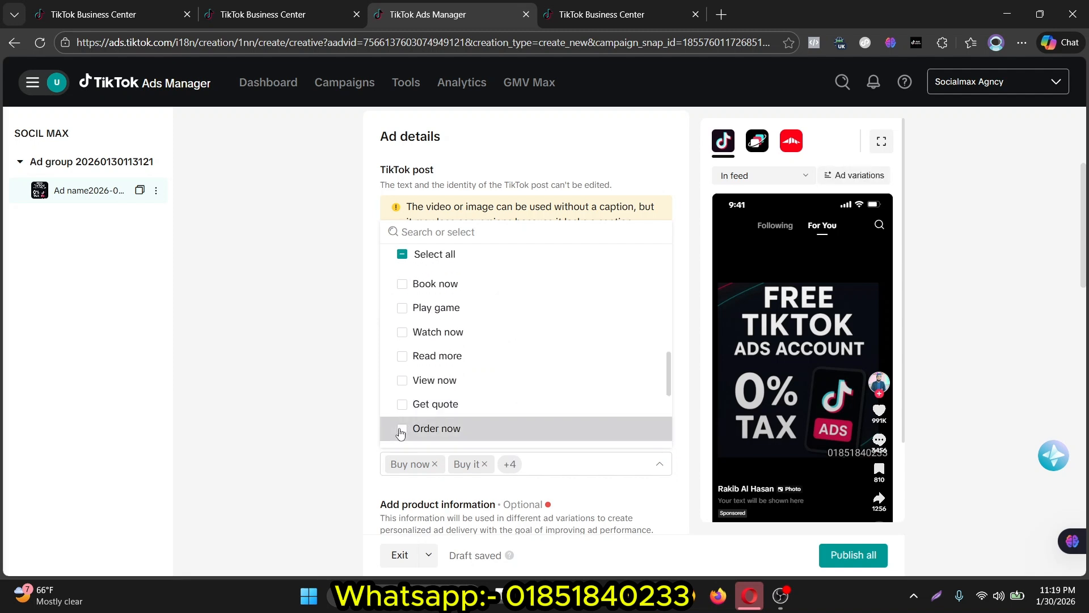
click(404, 381)
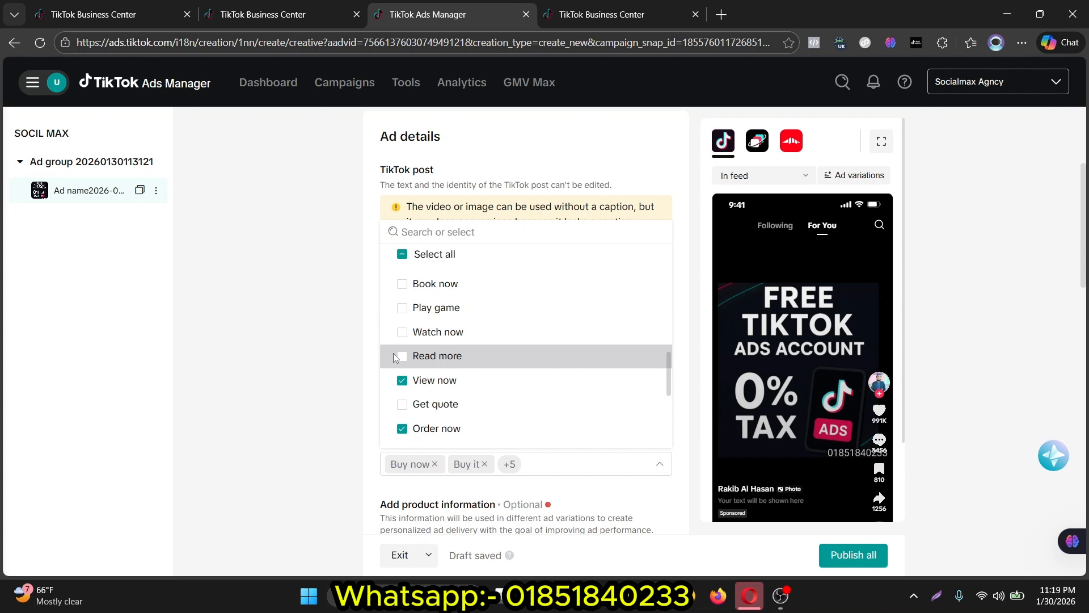
click(341, 375)
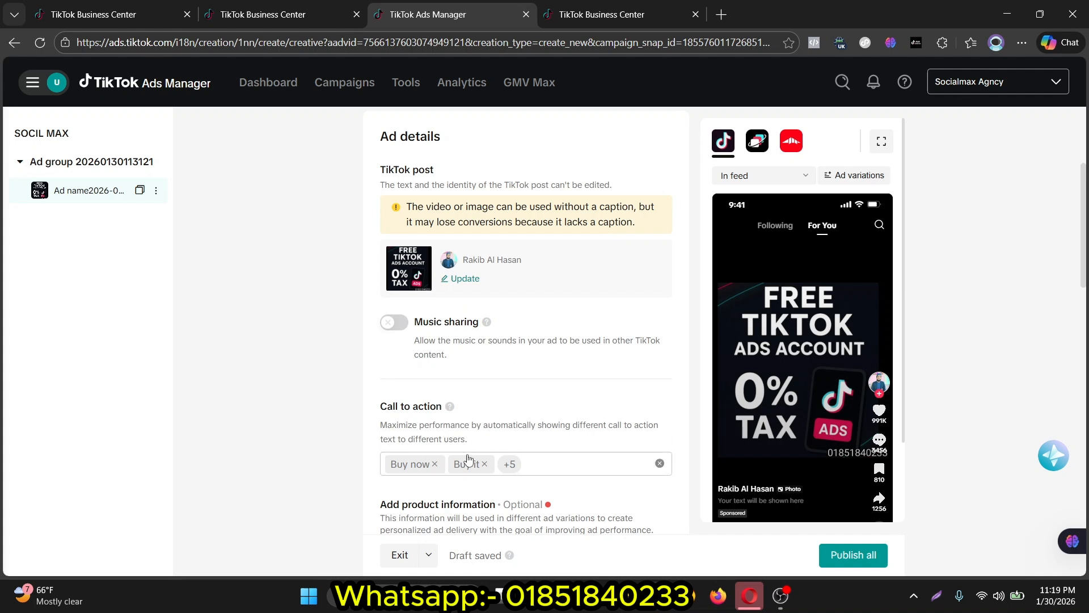
- Enter a first name as the product name in the ad's optional product information
scroll(514, 431, down, 3)
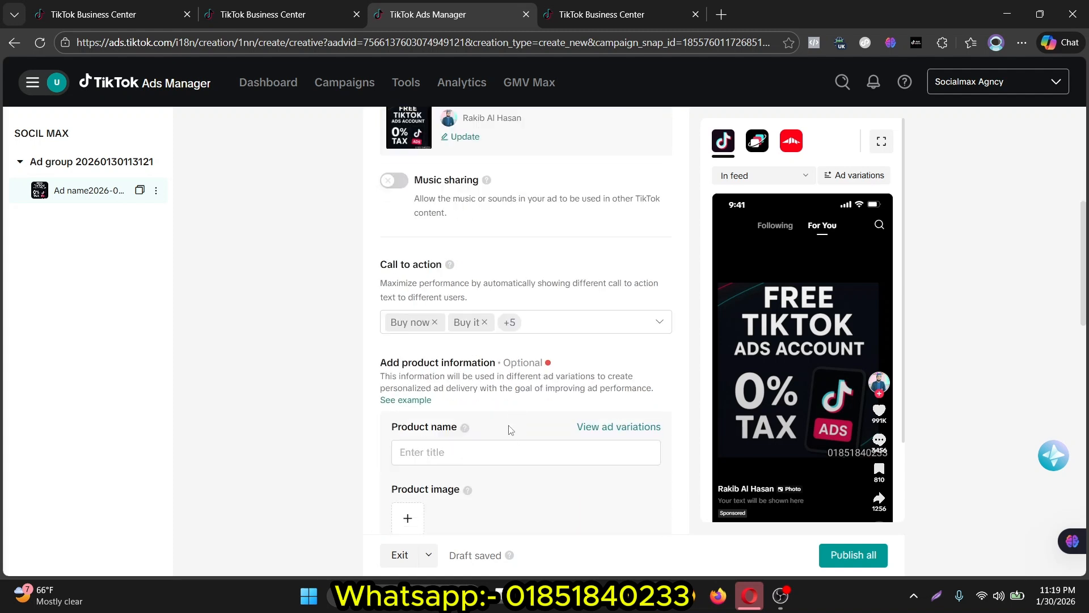
scroll(466, 276, down, 5)
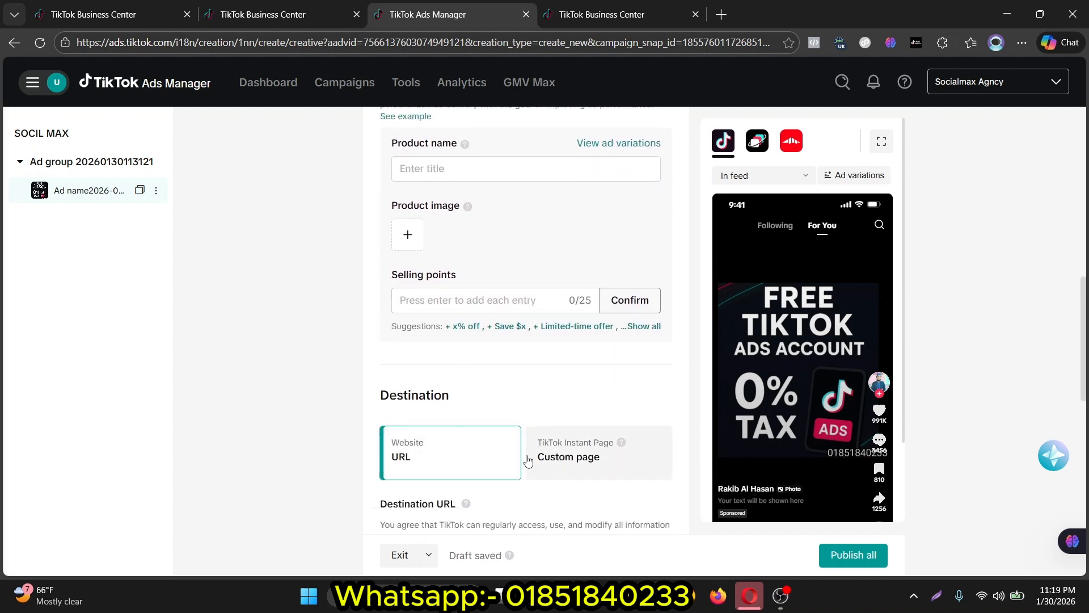
scroll(524, 462, down, 2)
click(505, 458)
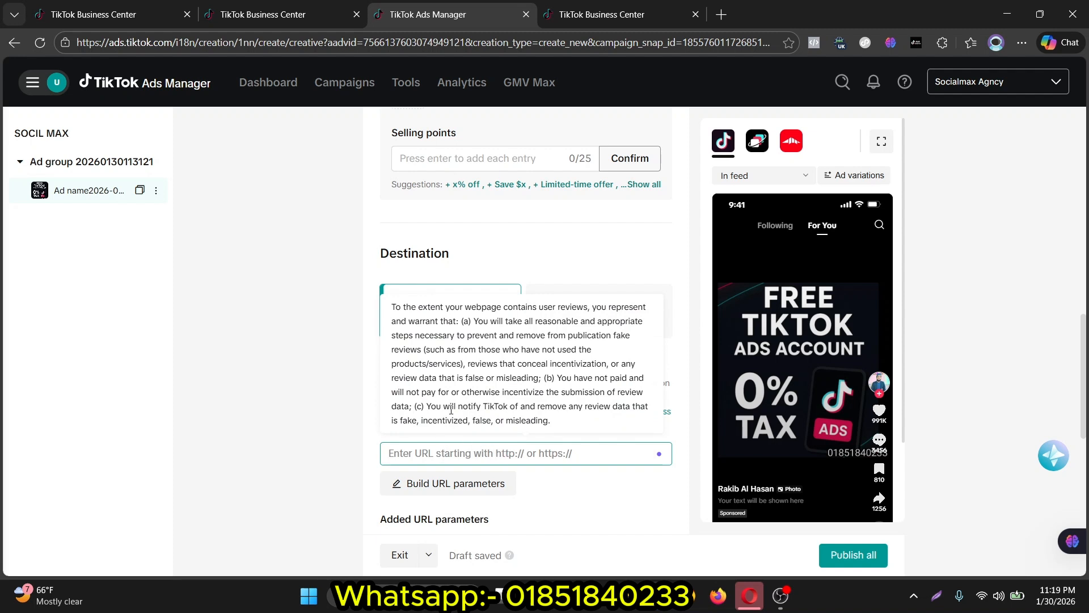
scroll(414, 327, up, 5)
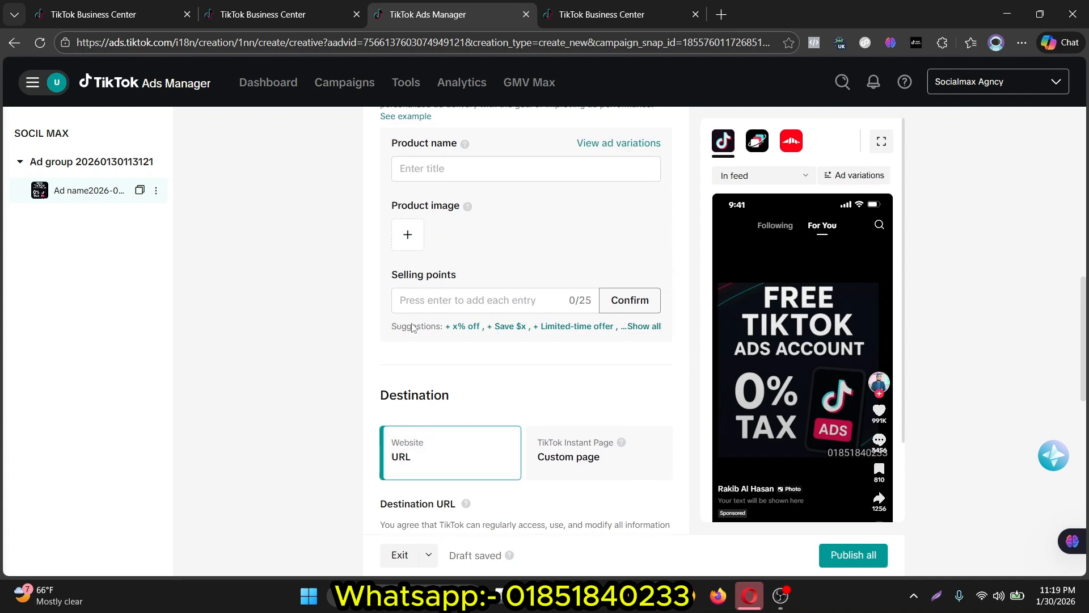
scroll(407, 349, up, 1)
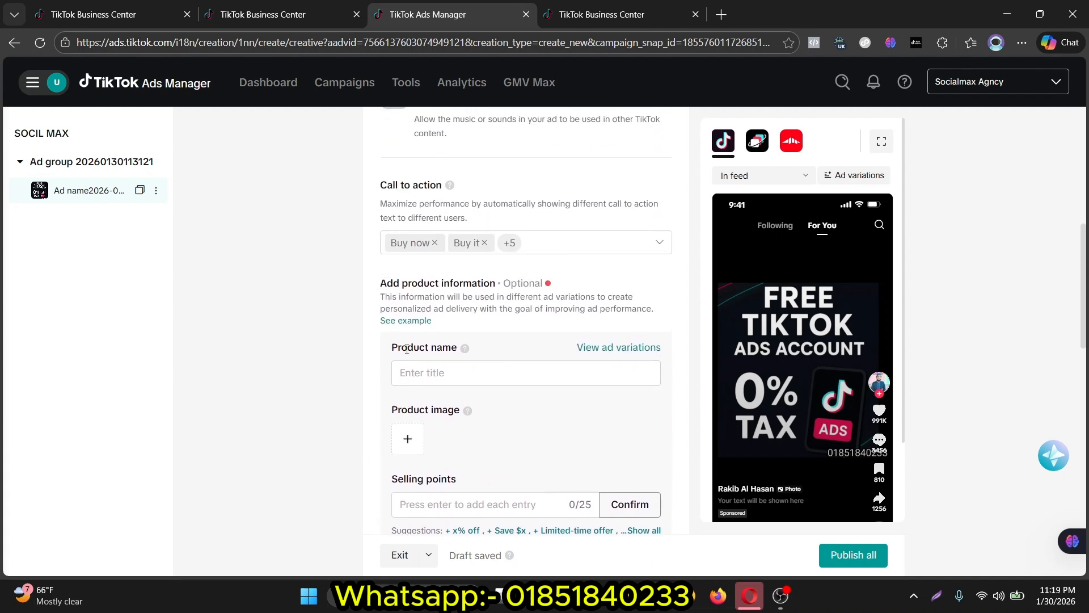
click(425, 385)
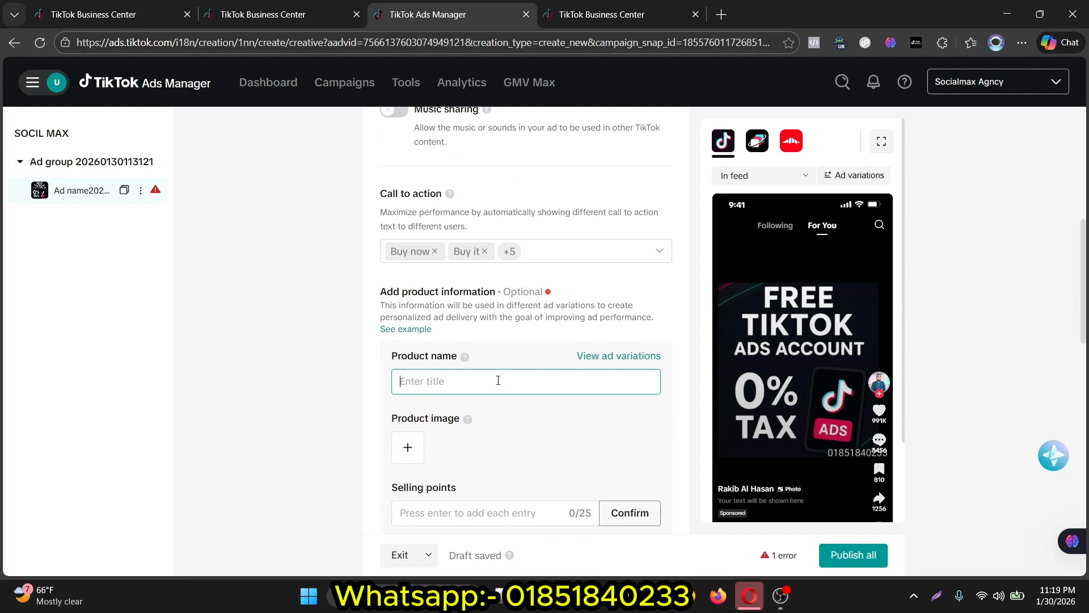
text(RAKIB)
click(565, 427)
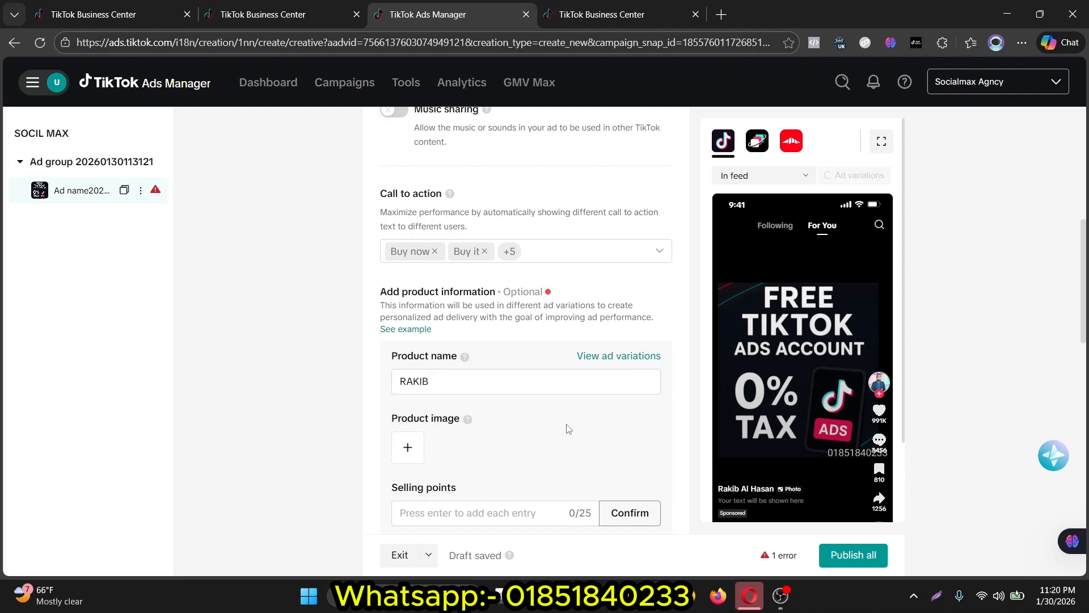
- Preview the ad variations with the product name filled in, and close the preview
click(628, 355)
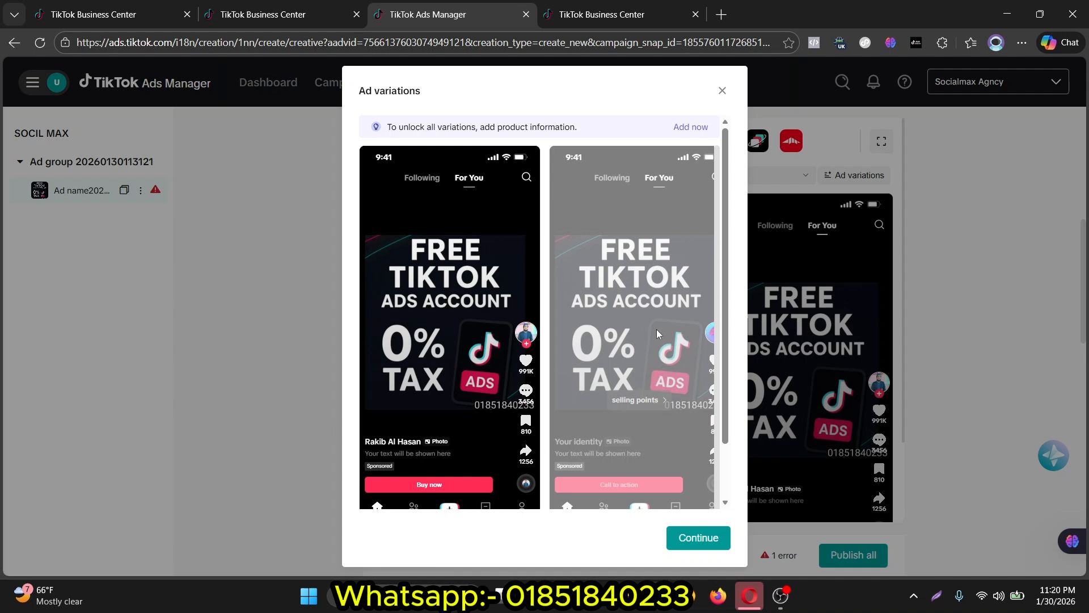
scroll(614, 294, down, 1)
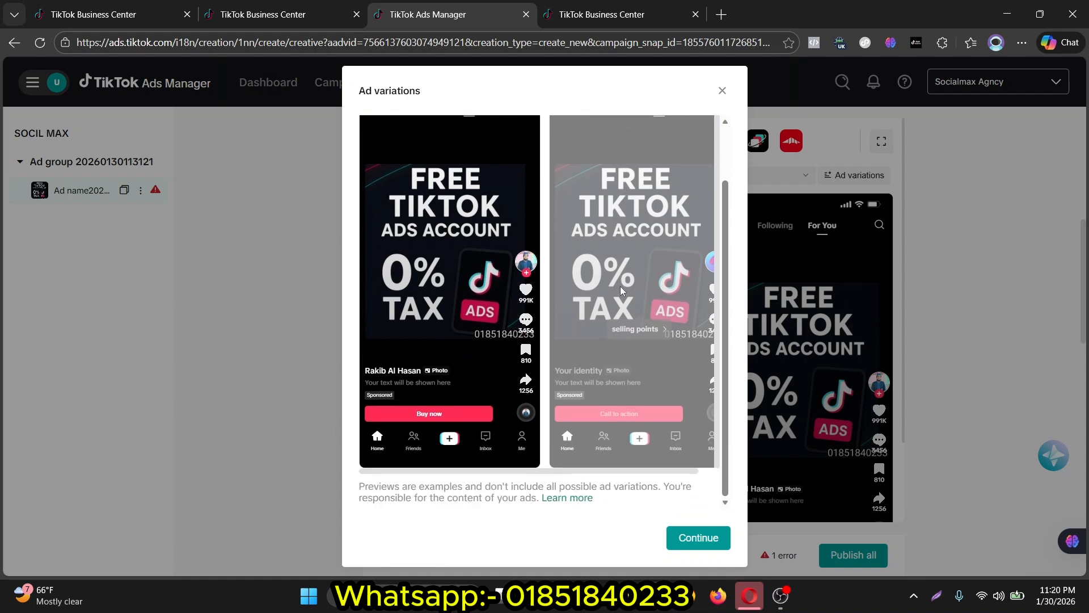
click(721, 90)
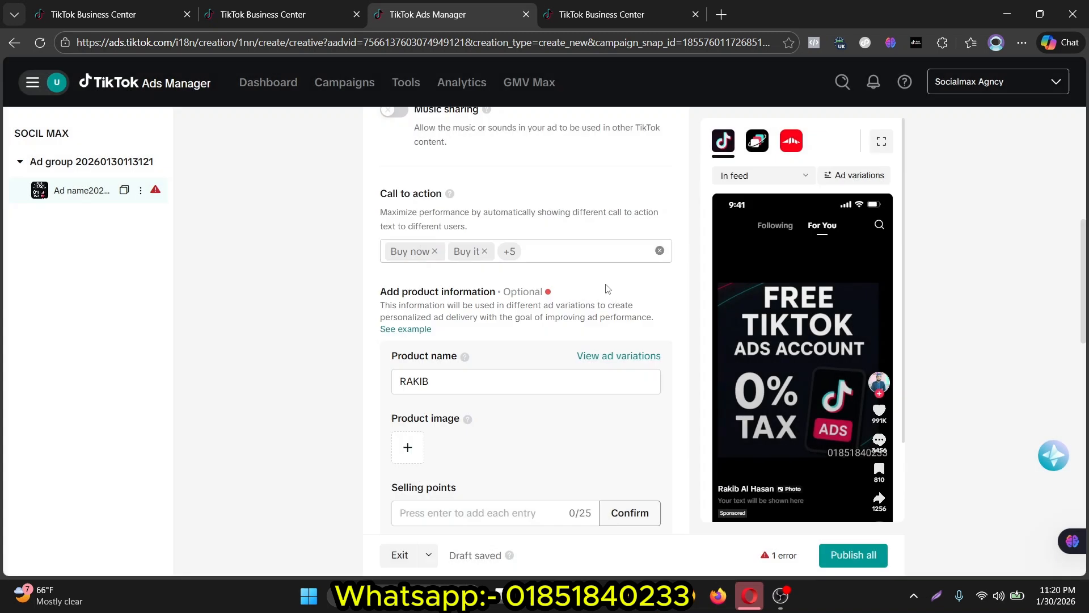
- Replace the product name with SOCIALMAX
click(468, 379)
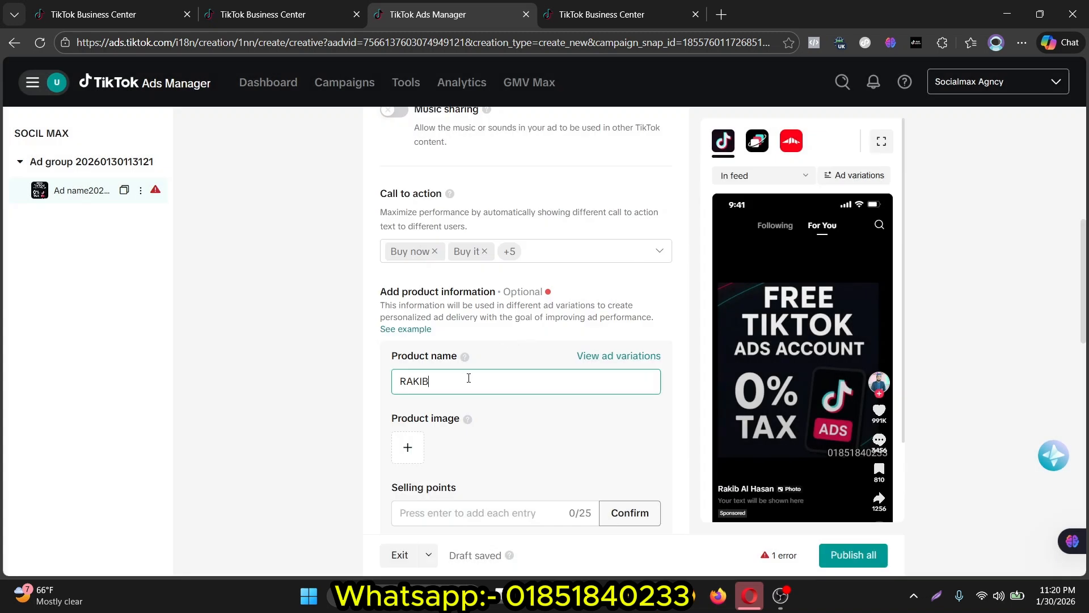
key(BackSpace)
text(F)
text(S)
key(BackSpace)
text(SOCIALMAX)
click(407, 383)
key(BackSpace)
- Upload the image 20251108_151623 from the Documents folder as the product image
click(409, 454)
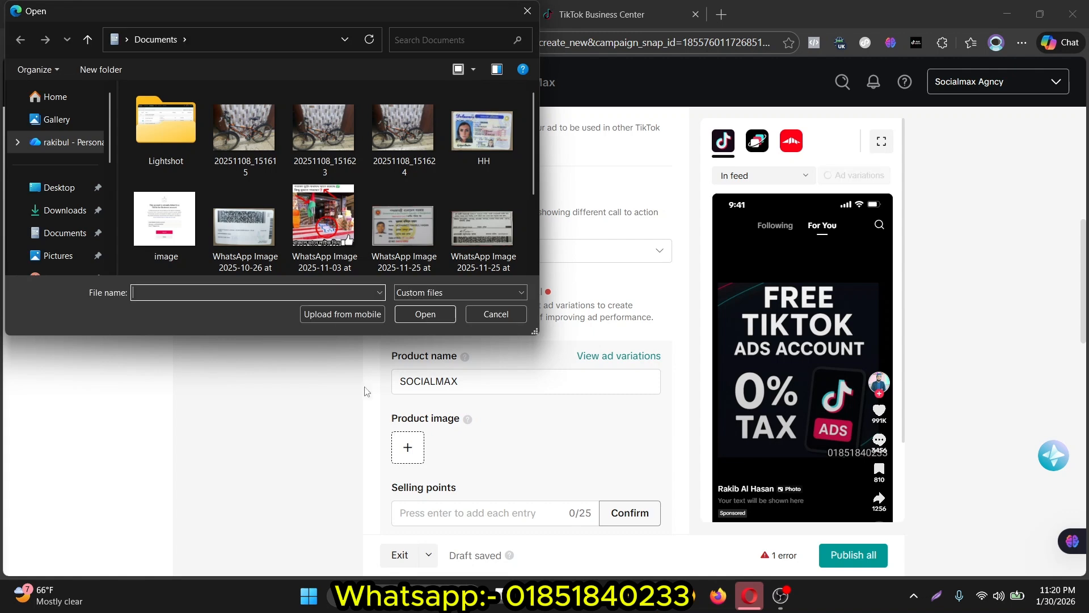
click(489, 315)
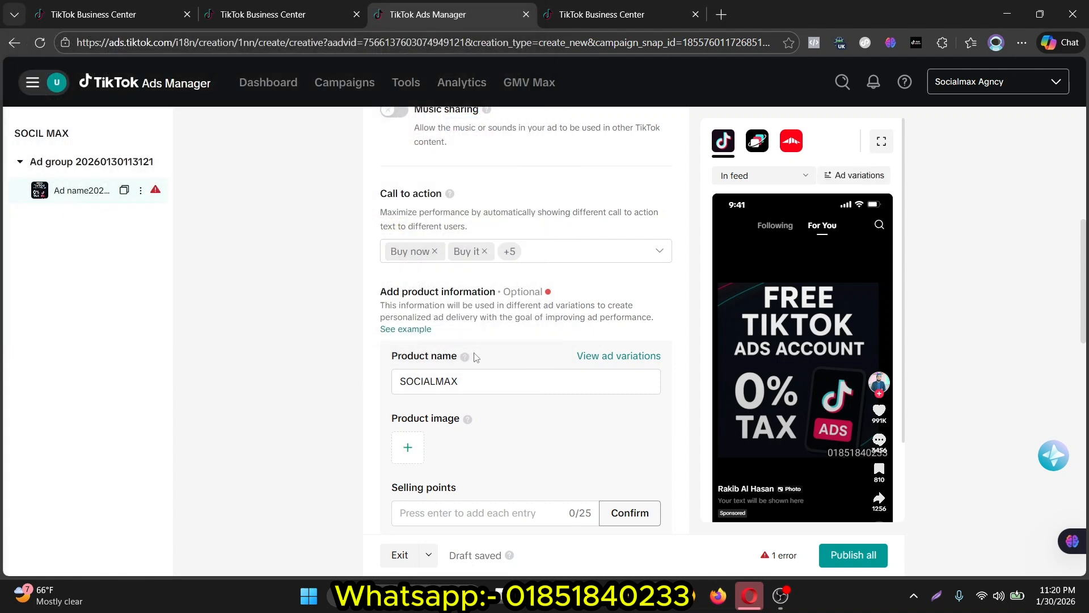
click(409, 447)
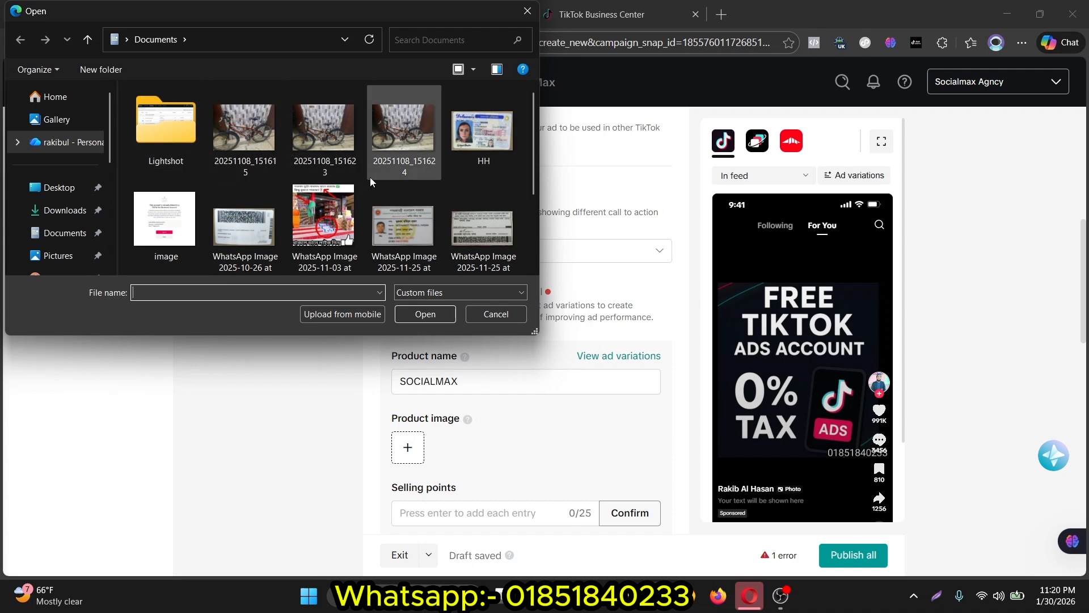
click(309, 139)
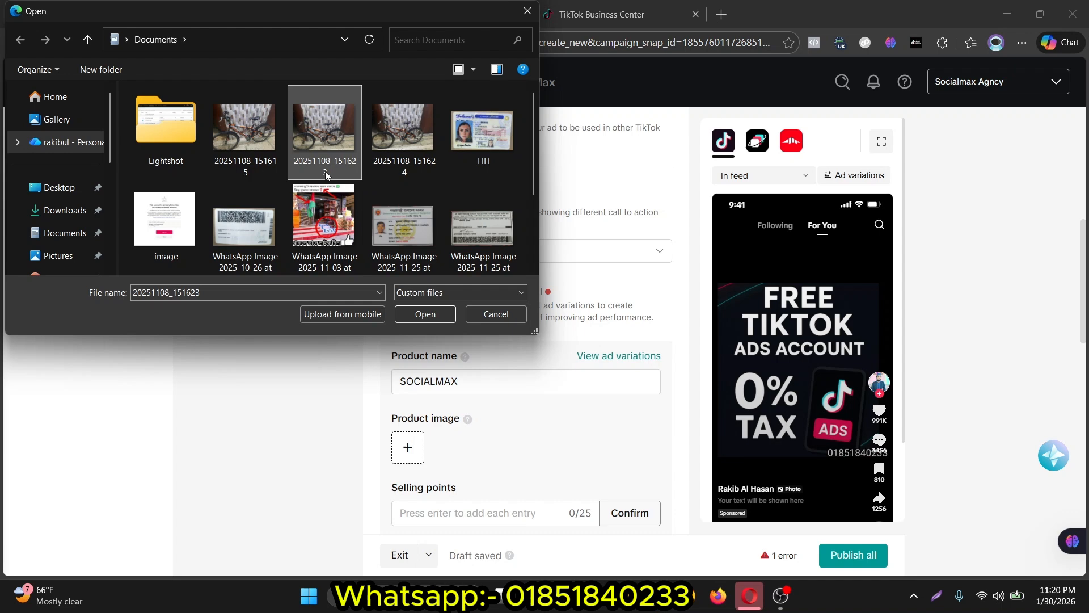
click(423, 316)
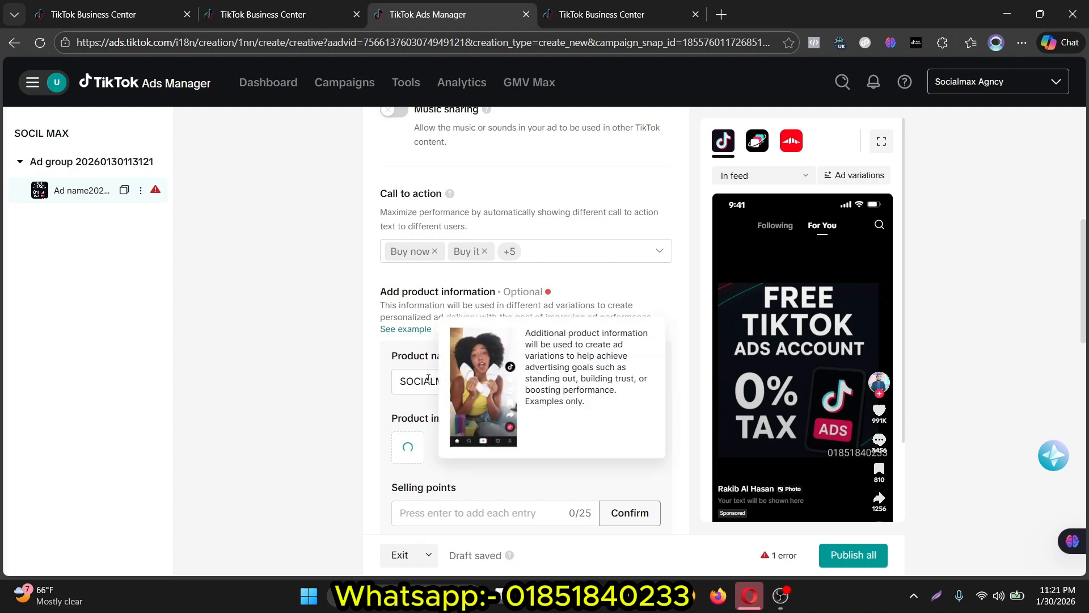
- Enter DDAAD as the selling point text in the product information
scroll(419, 465, down, 1)
scroll(419, 465, down, 2)
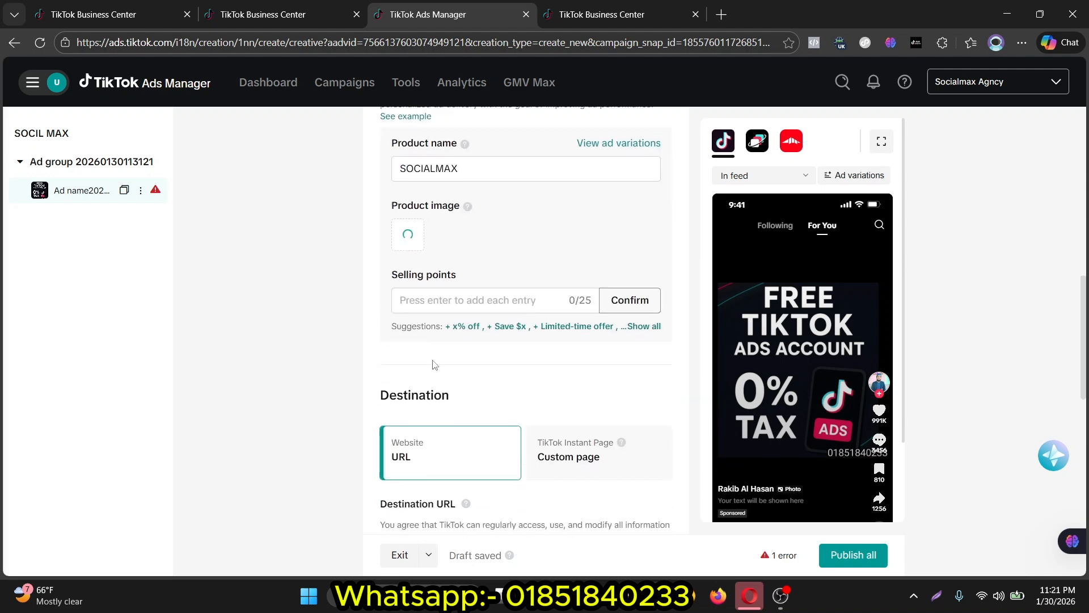
click(449, 300)
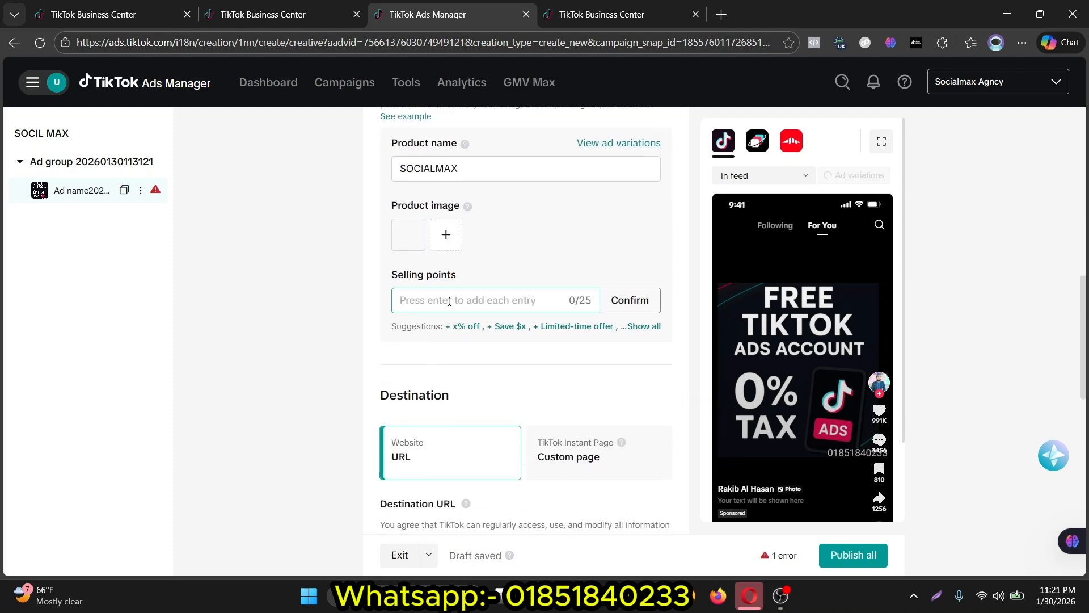
text(DDAAD)
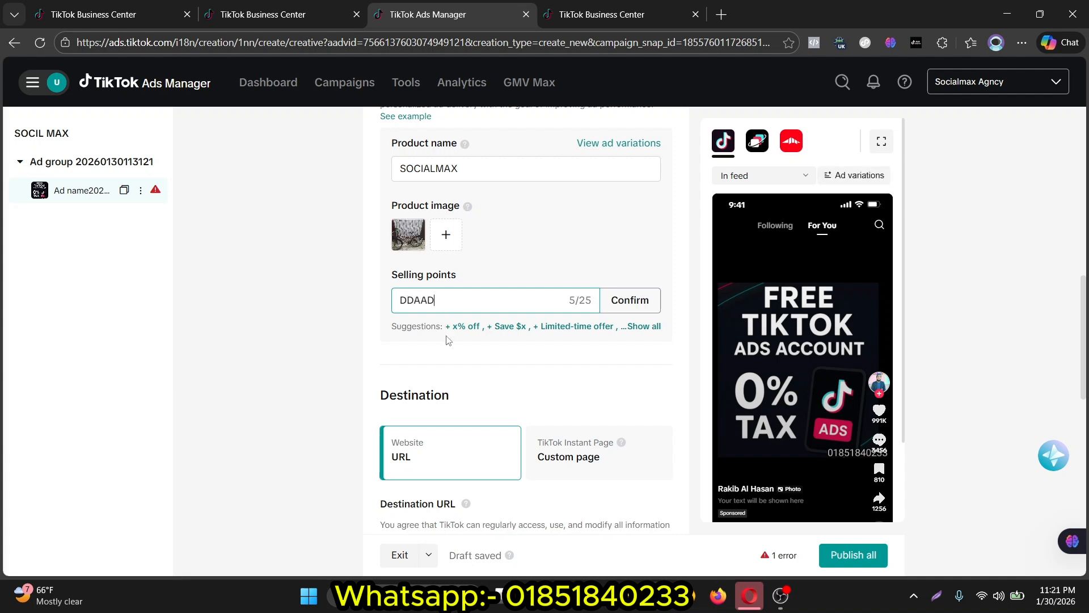
- Check the ad variations preview with the product image and selling point entered, and close it
click(641, 145)
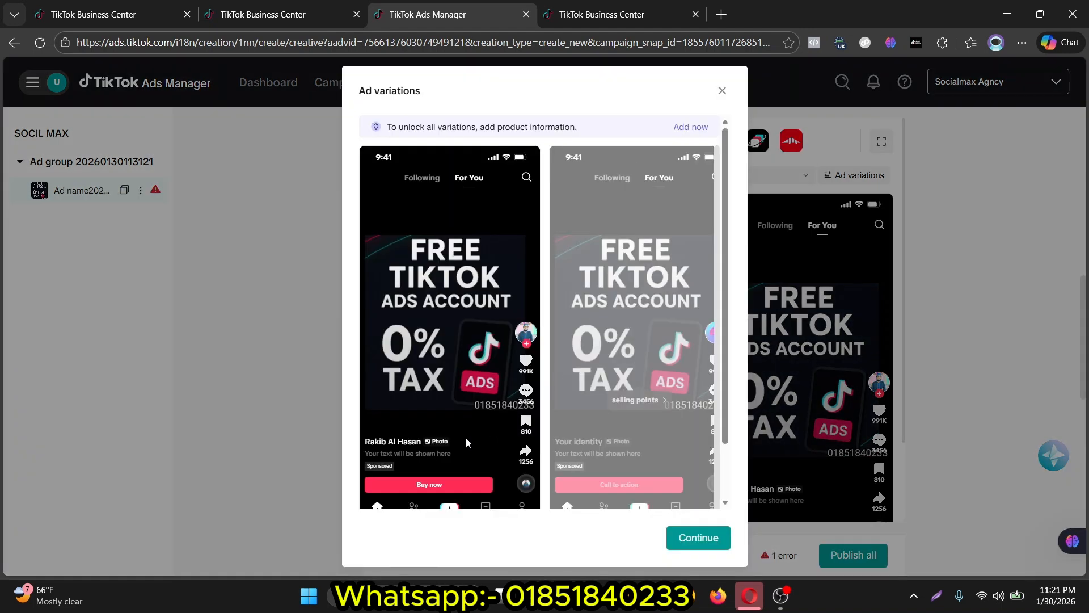
scroll(425, 391, down, 1)
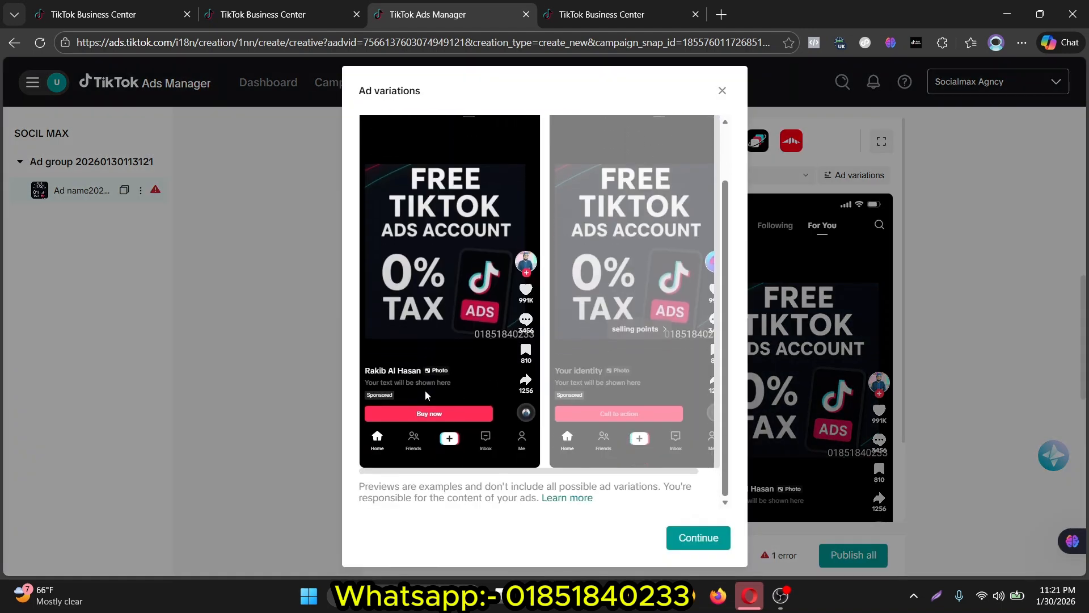
click(722, 91)
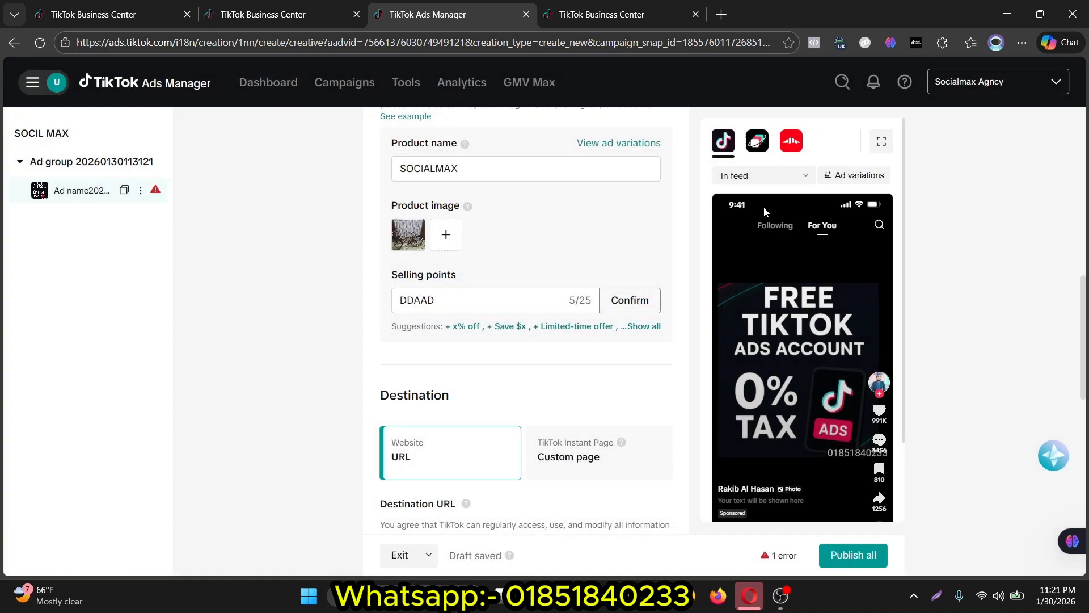
- Examine the destination section and switch the preview's content safe zone display on and off again
scroll(783, 284, down, 2)
scroll(785, 407, down, 3)
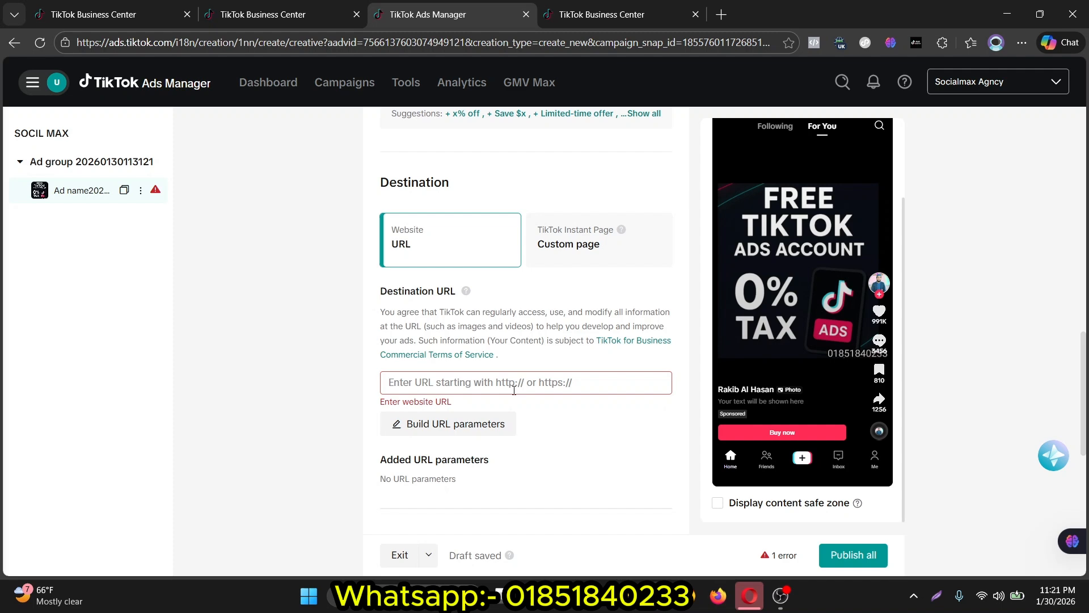
scroll(514, 390, up, 3)
scroll(530, 394, down, 4)
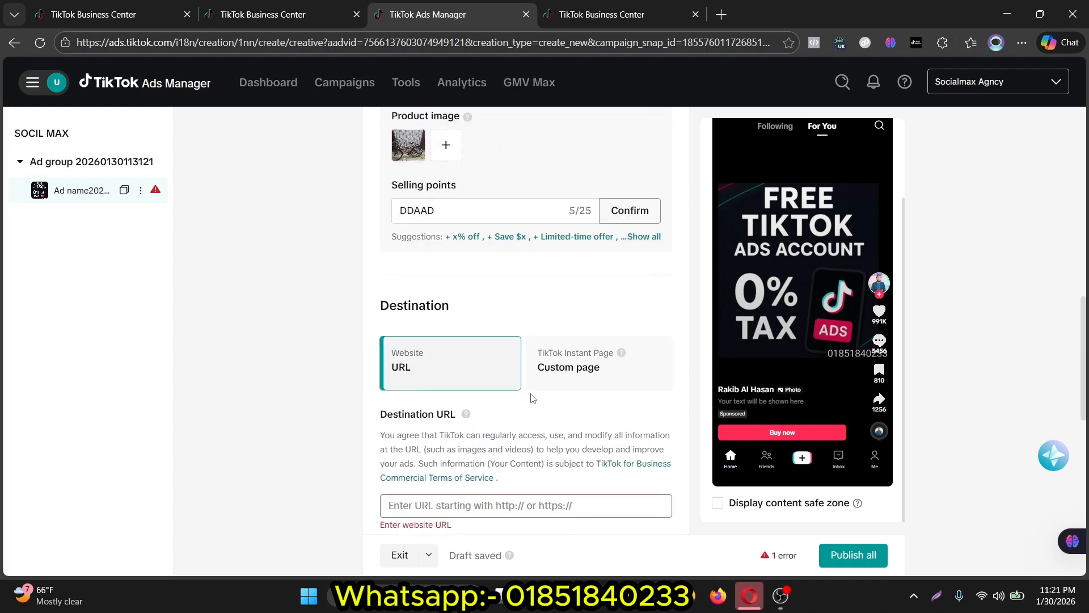
click(719, 496)
click(719, 496)
scroll(465, 323, up, 3)
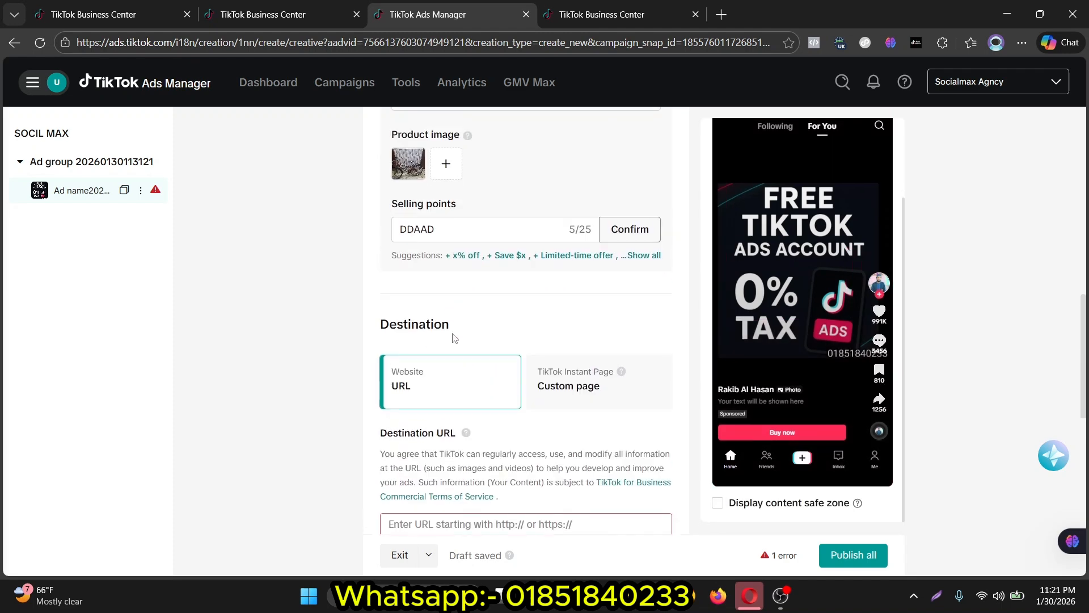
scroll(570, 241, up, 2)
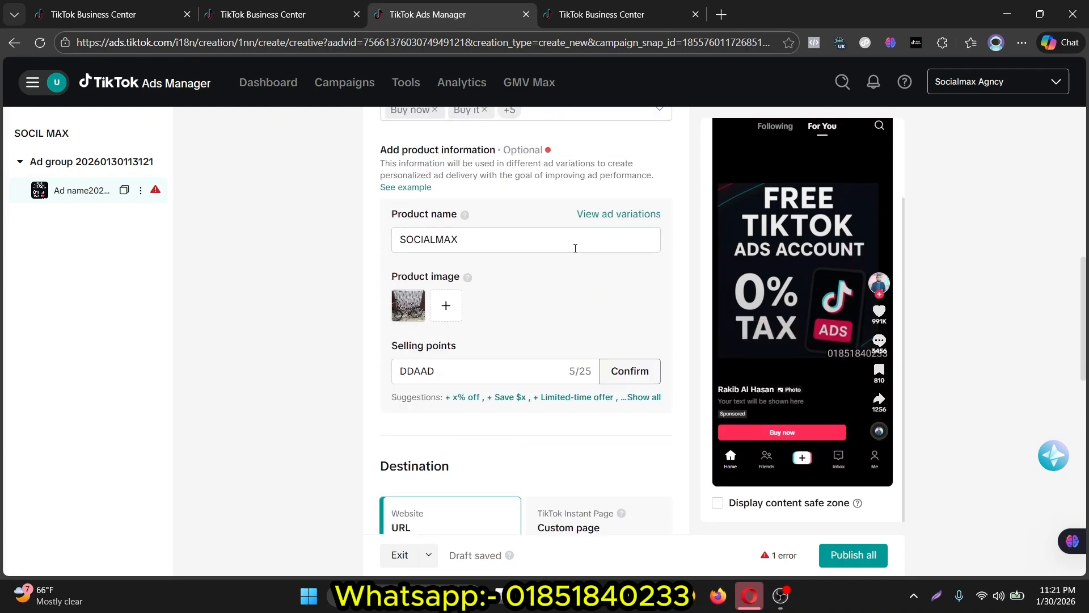
- Look through the ad variations once more and return to the product information
click(610, 218)
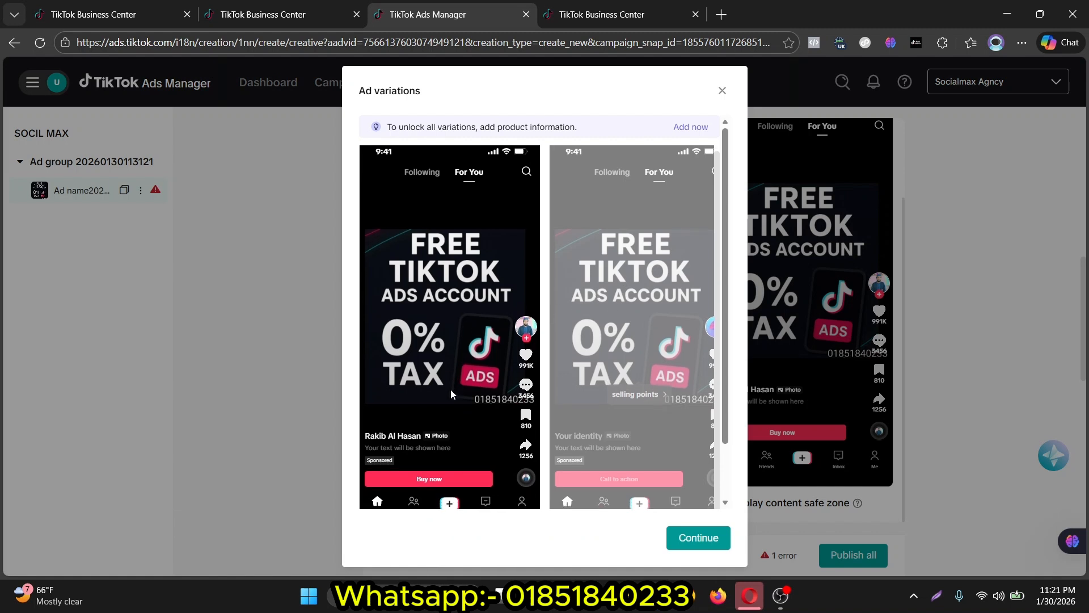
scroll(477, 400, down, 2)
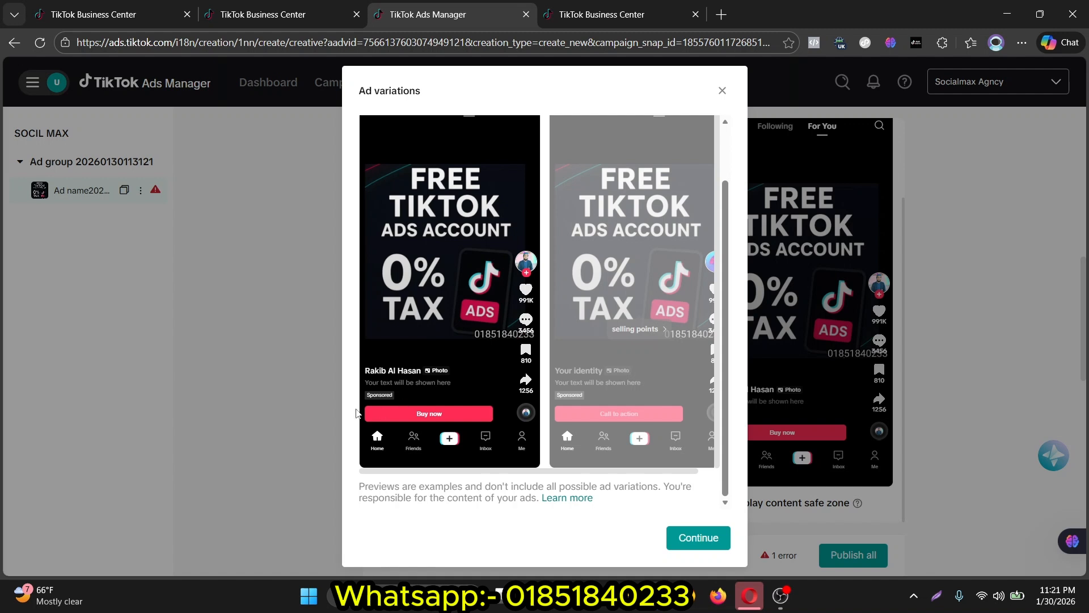
click(722, 90)
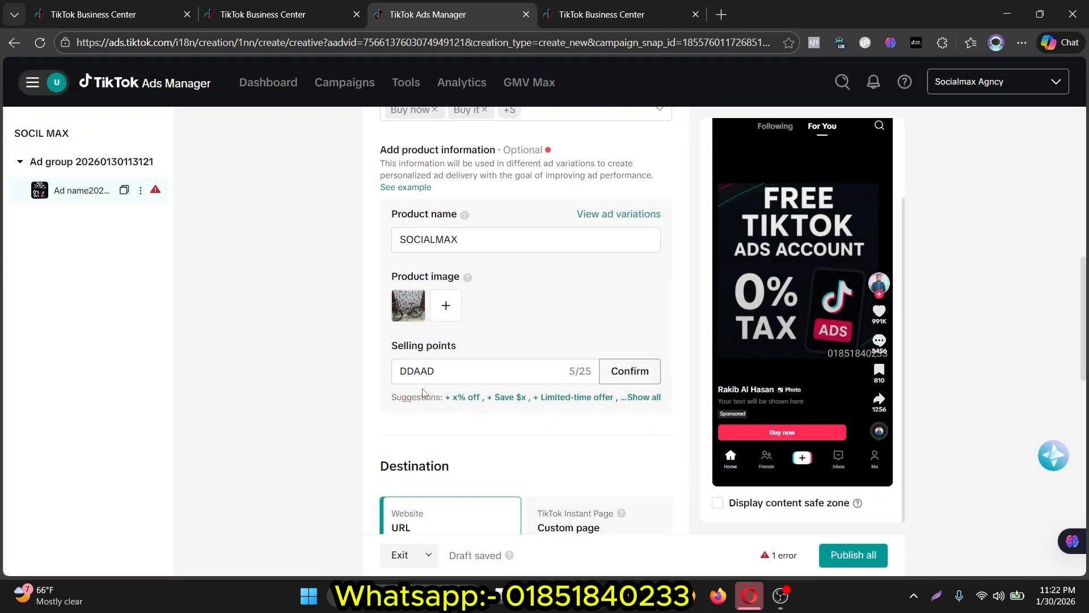
- Try the suggested selling point Save $x and replace it with the suggestion x% off
click(494, 370)
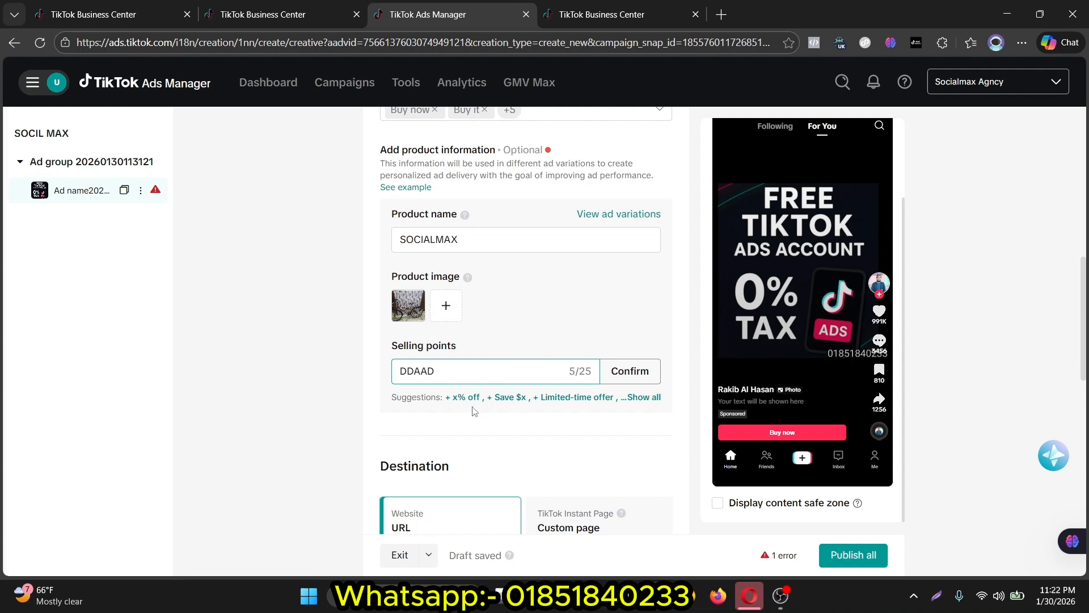
click(502, 397)
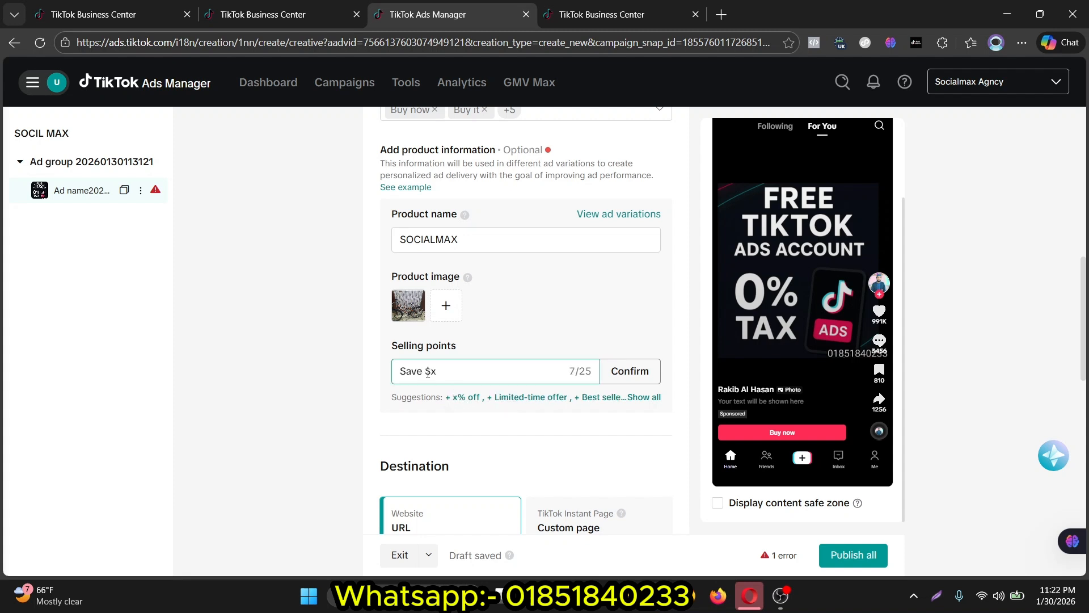
click(468, 398)
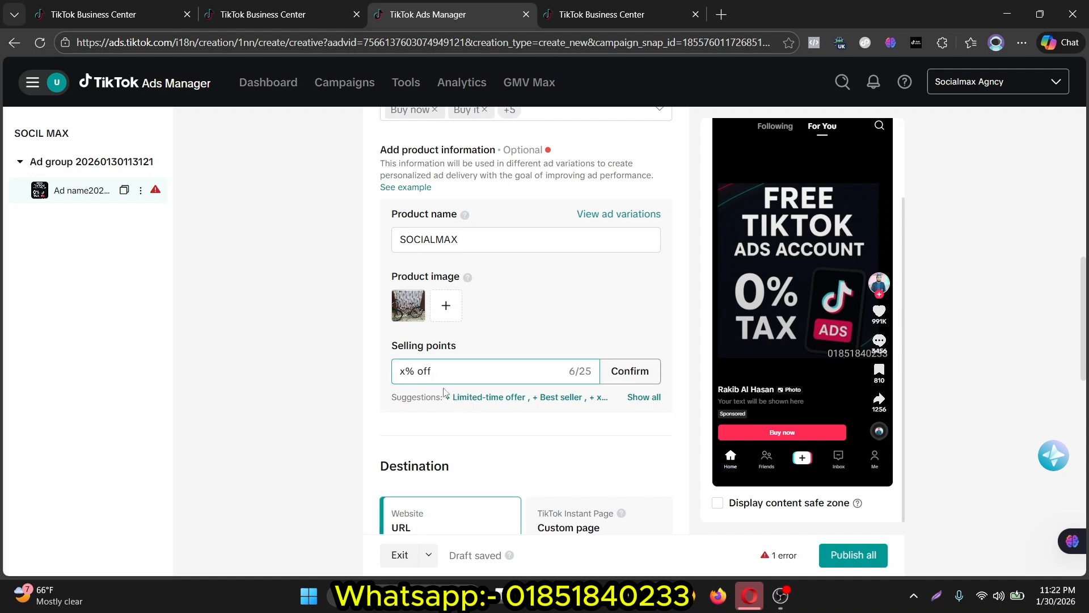
- Review the destination URL, music rights confirmation, and impression and click tracking settings before publishing
scroll(478, 369, down, 7)
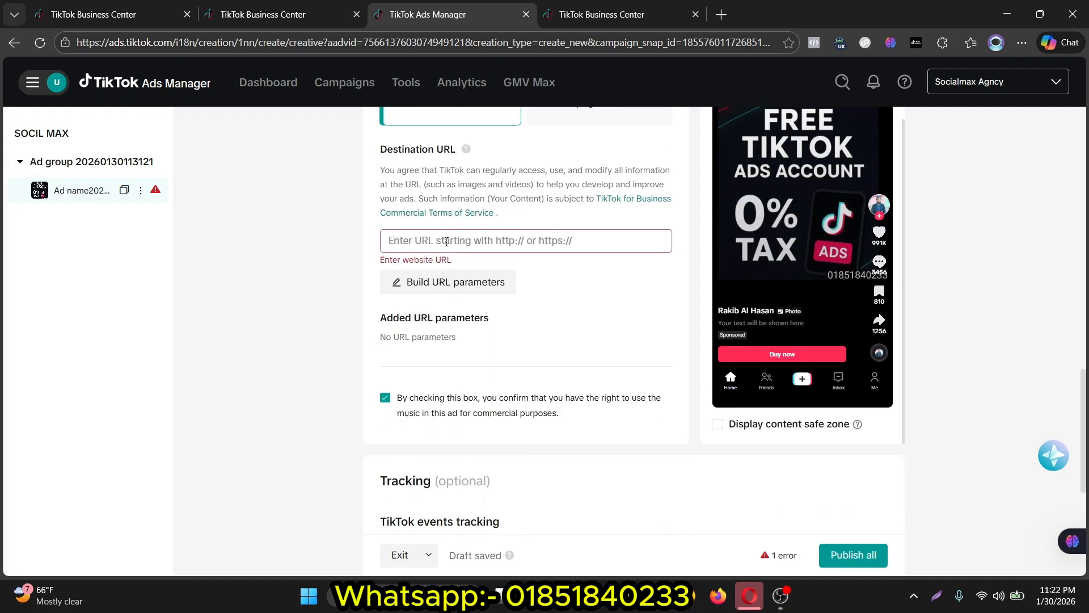
scroll(451, 386, down, 5)
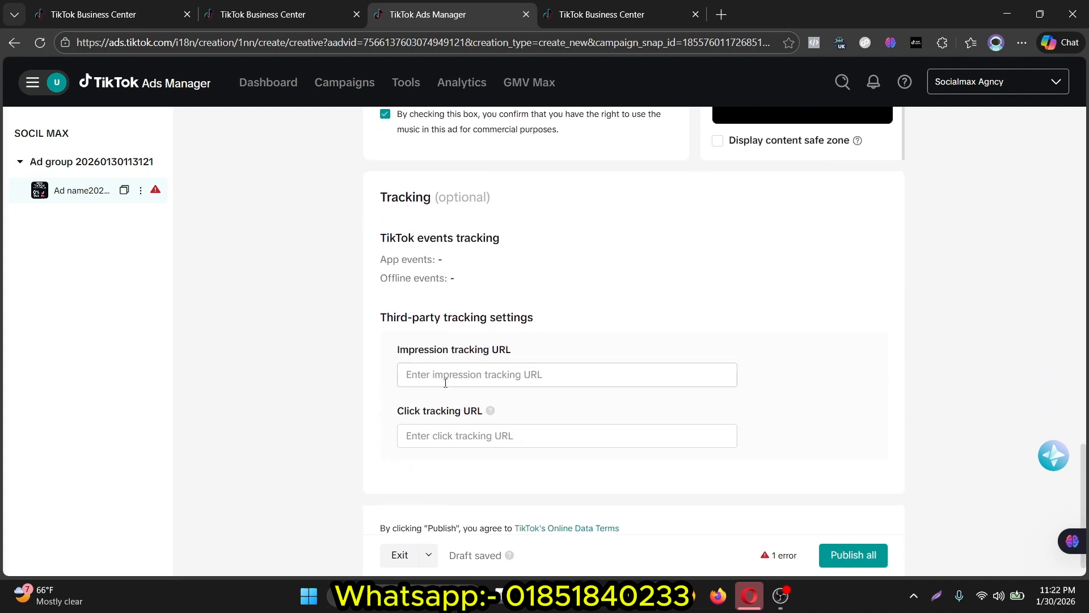
scroll(445, 383, down, 1)
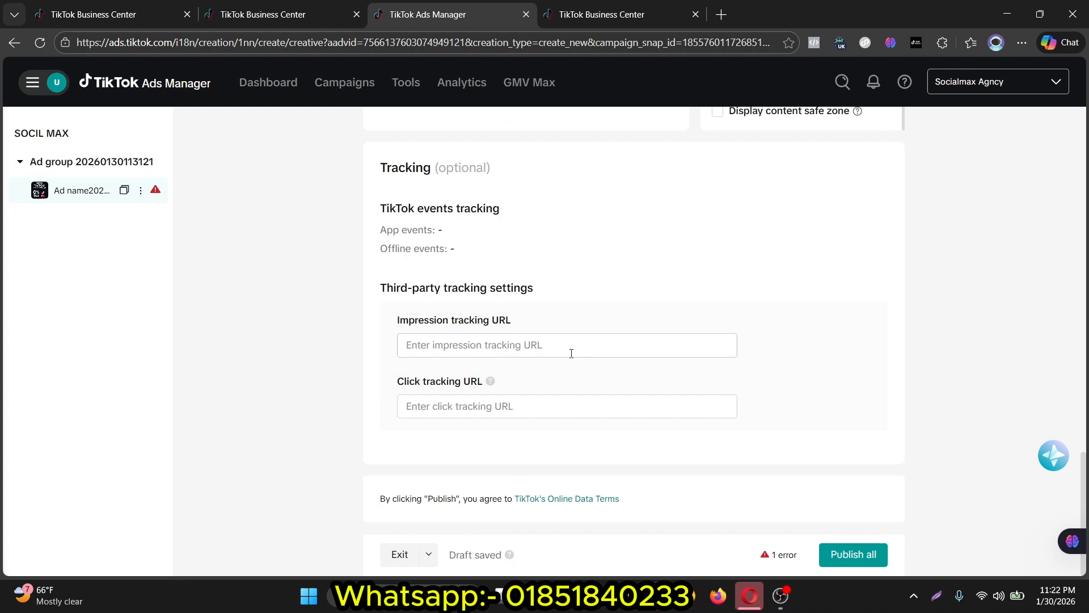
scroll(600, 400, up, 1)
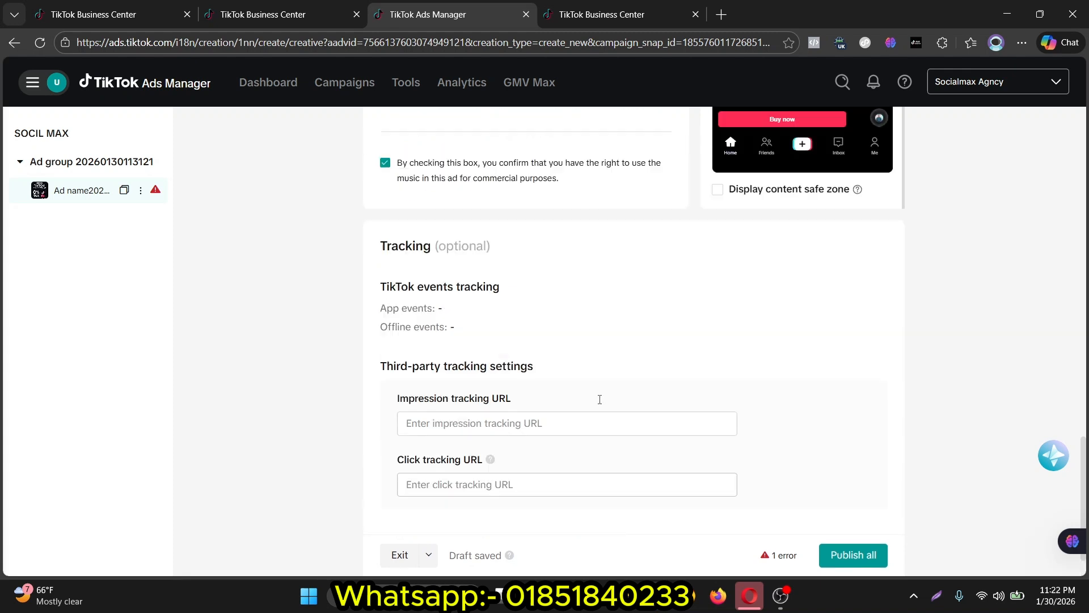
scroll(600, 399, up, 2)
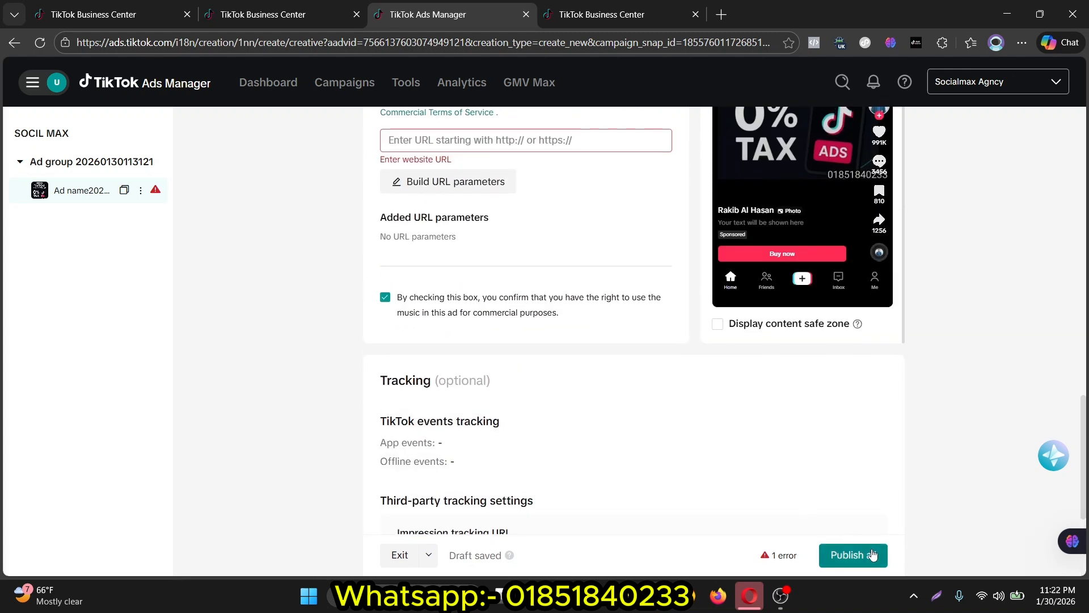